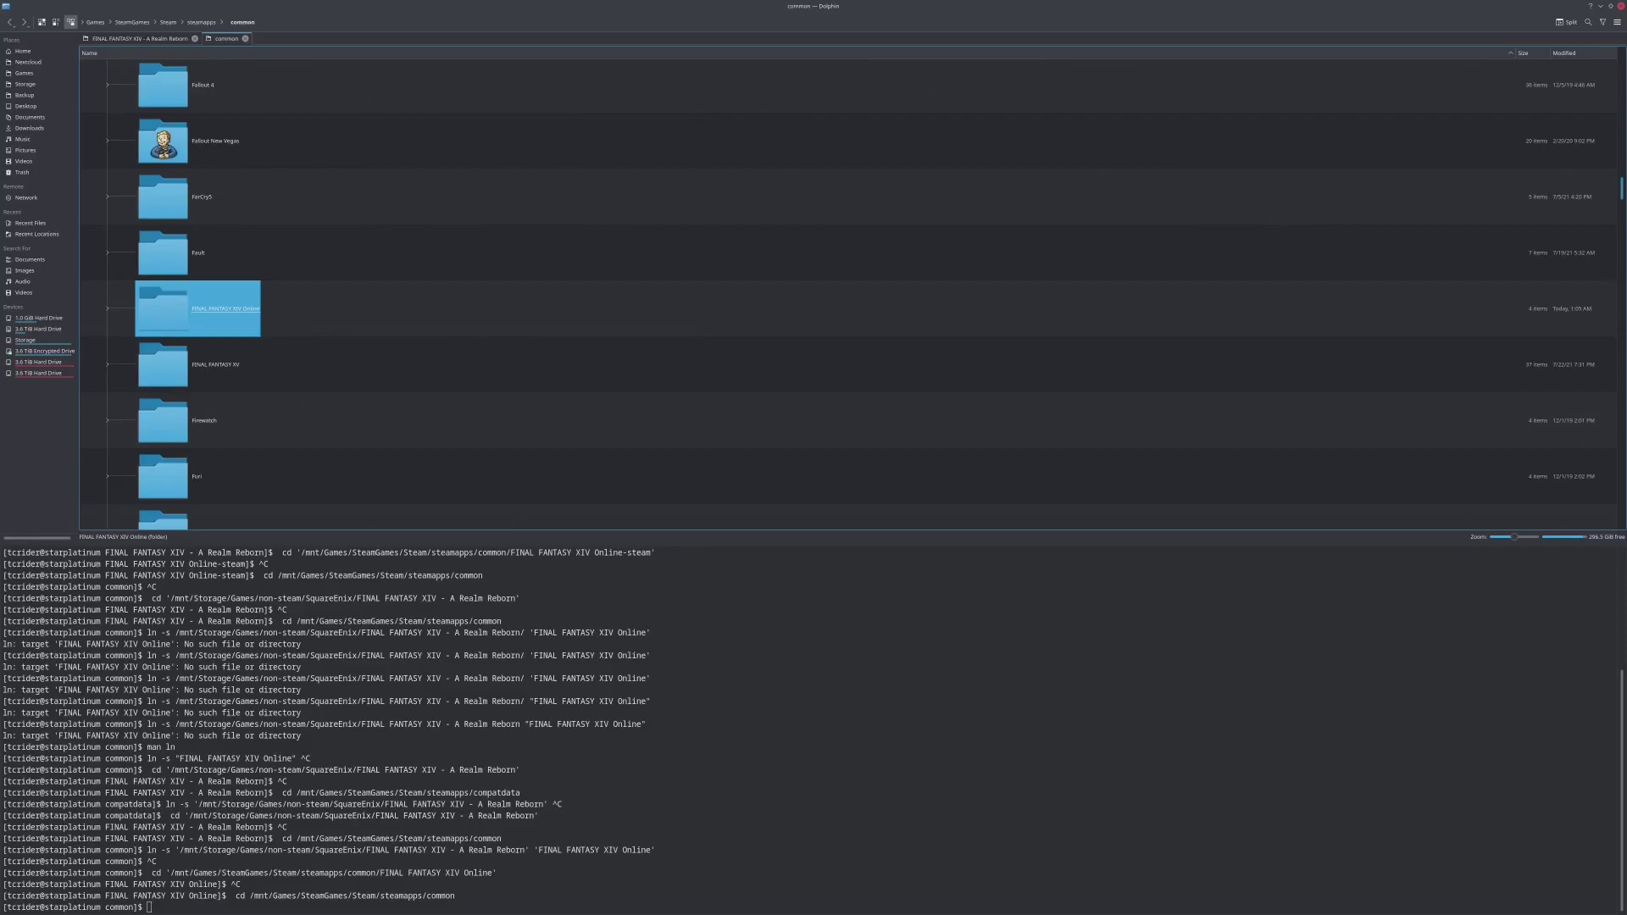
Bring up the Steam library and Lutris to compare their FINAL FANTASY XIV Online entries, and put the Lutris window away.
{"action": "key", "text": "alt+Tab"}
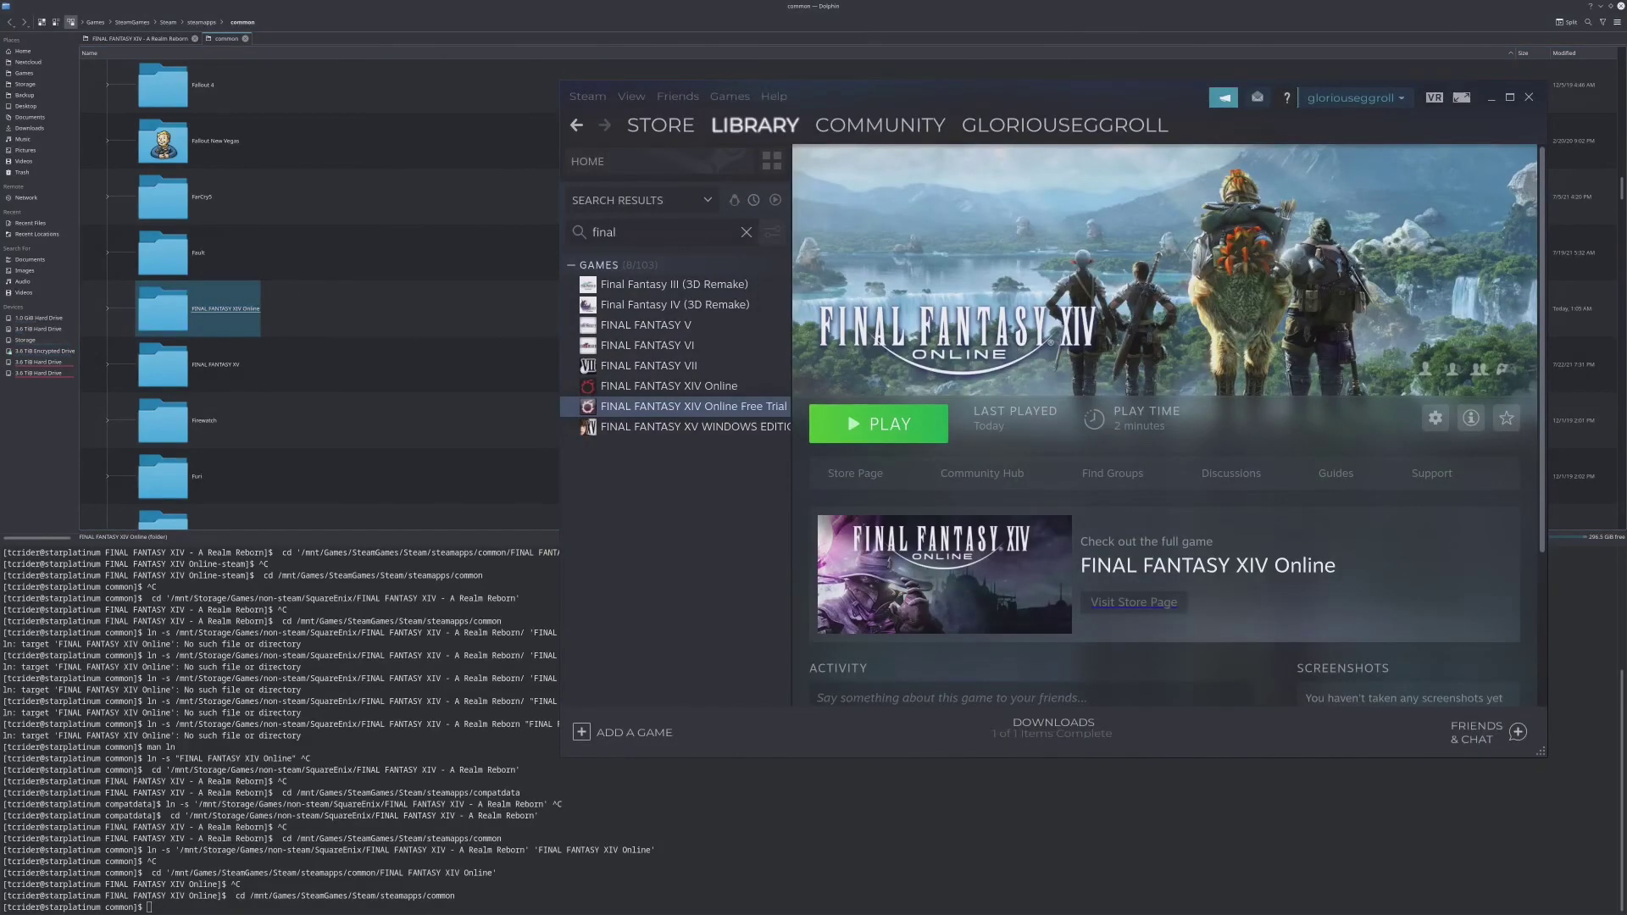
{"action": "key", "text": "alt+Tab"}
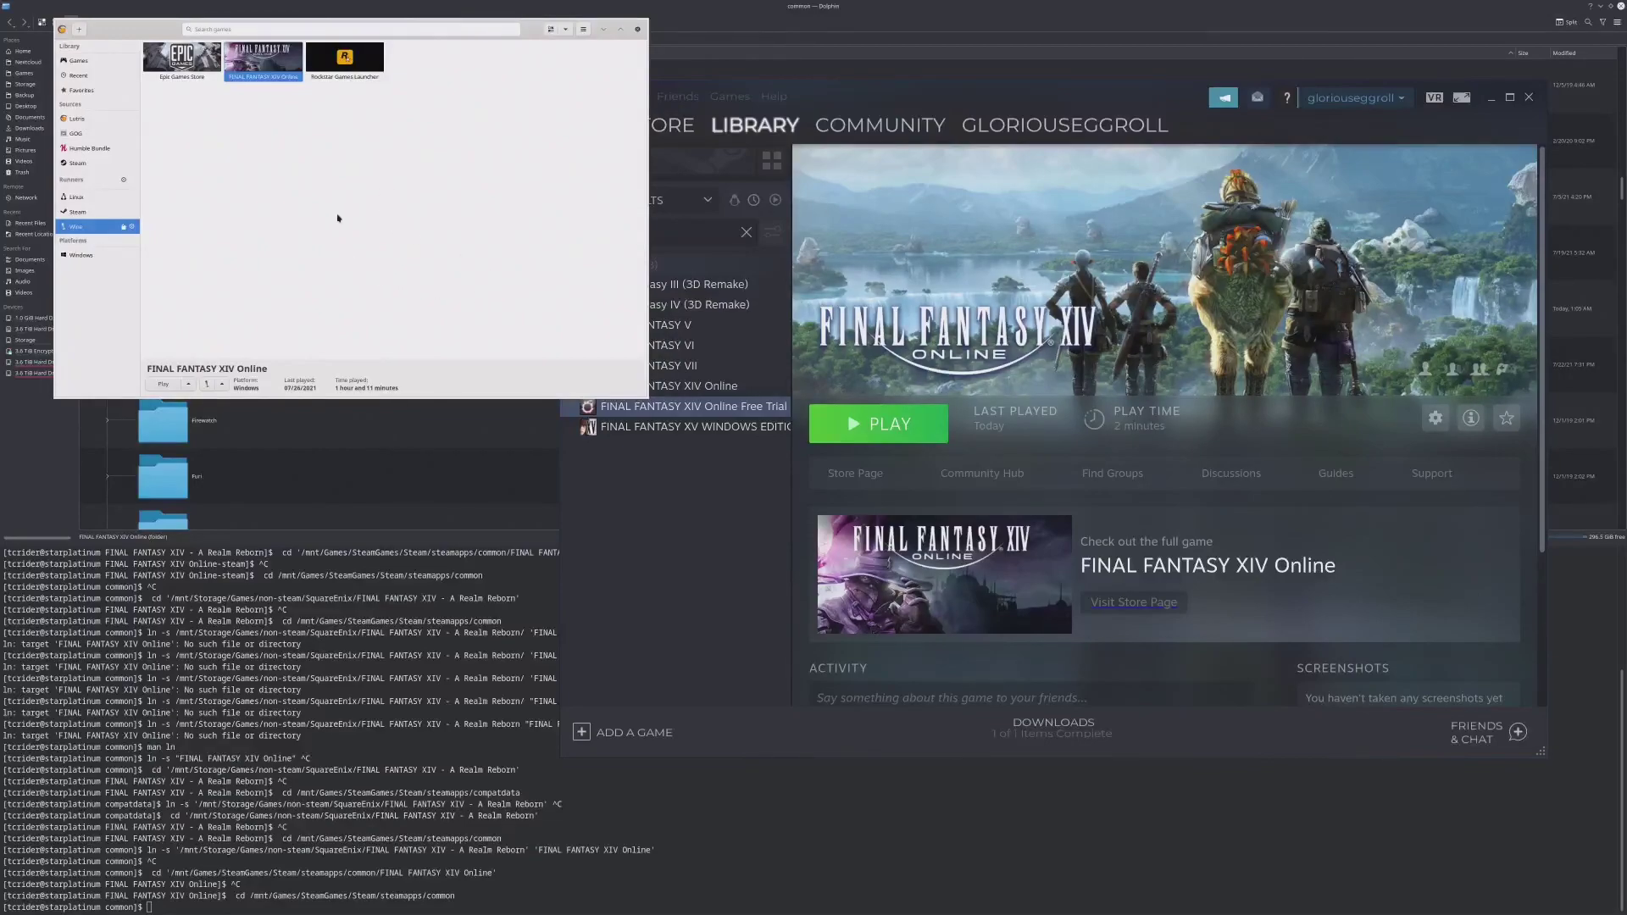
{"action": "left_click", "coordinate": [717, 556]}
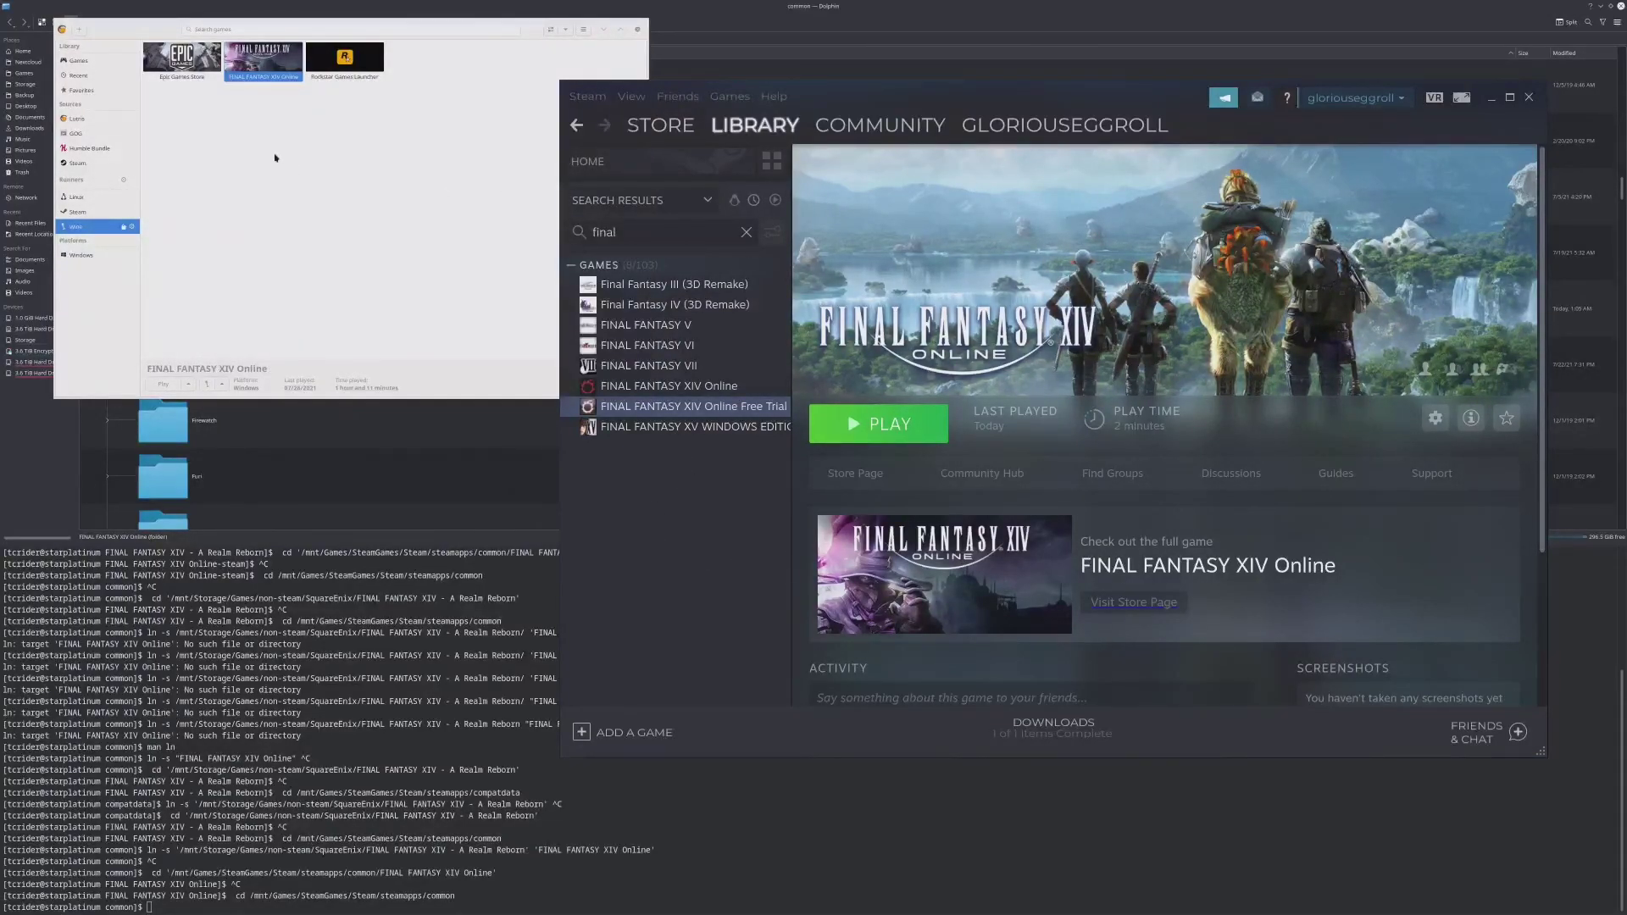
{"action": "left_click", "coordinate": [331, 201]}
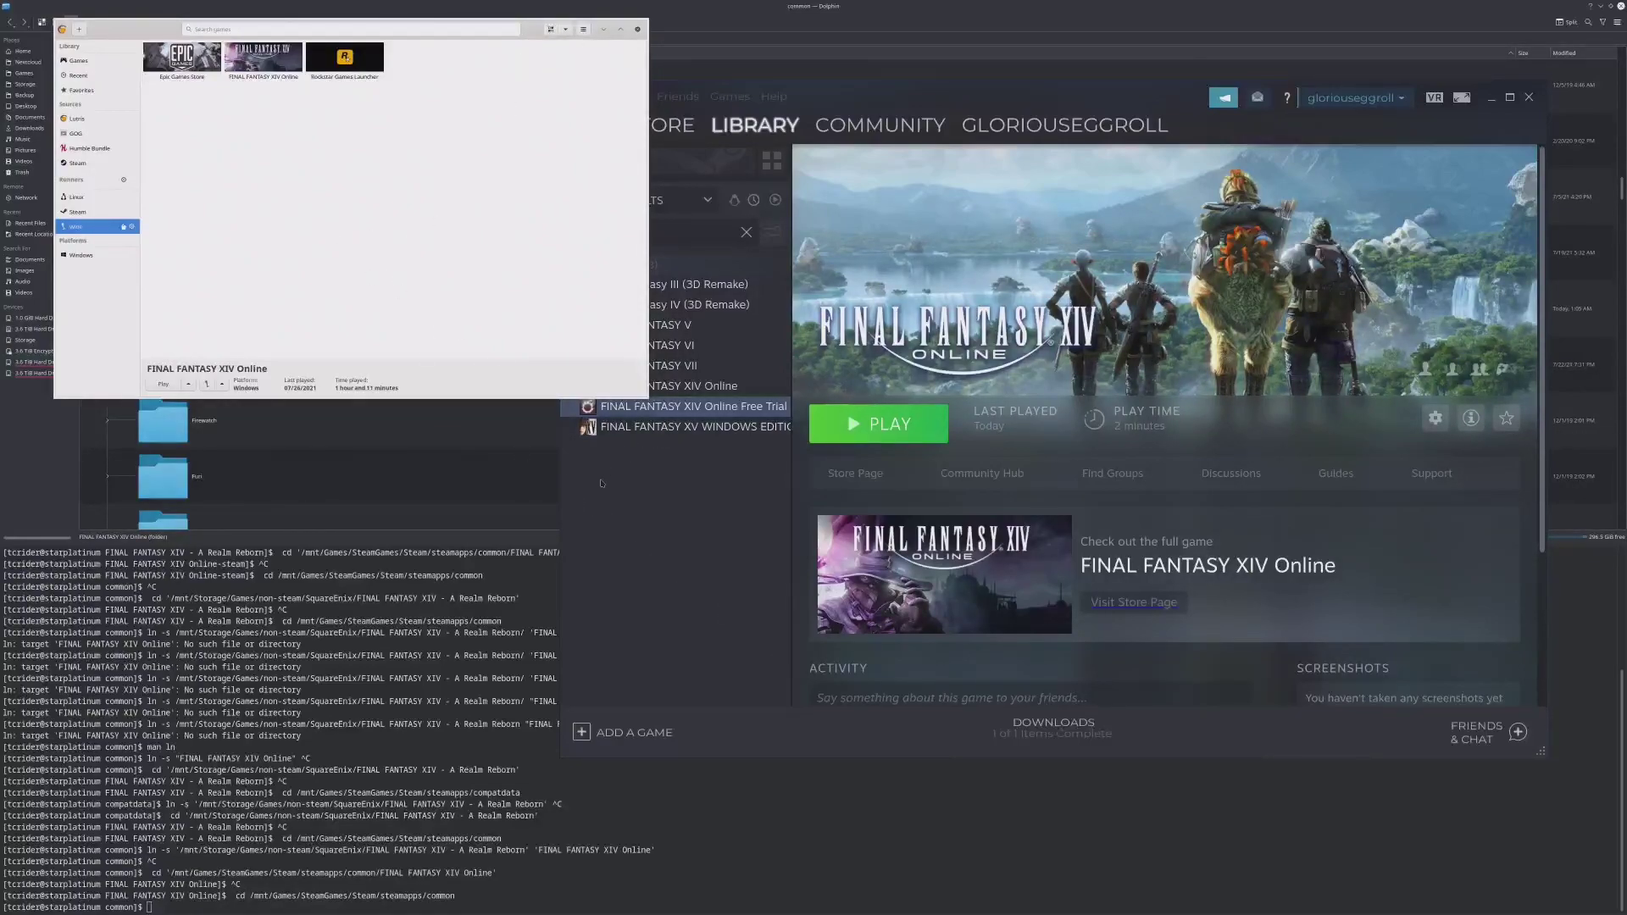
{"action": "left_click_drag", "start_coordinate": [151, 30], "coordinate": [146, 162]}
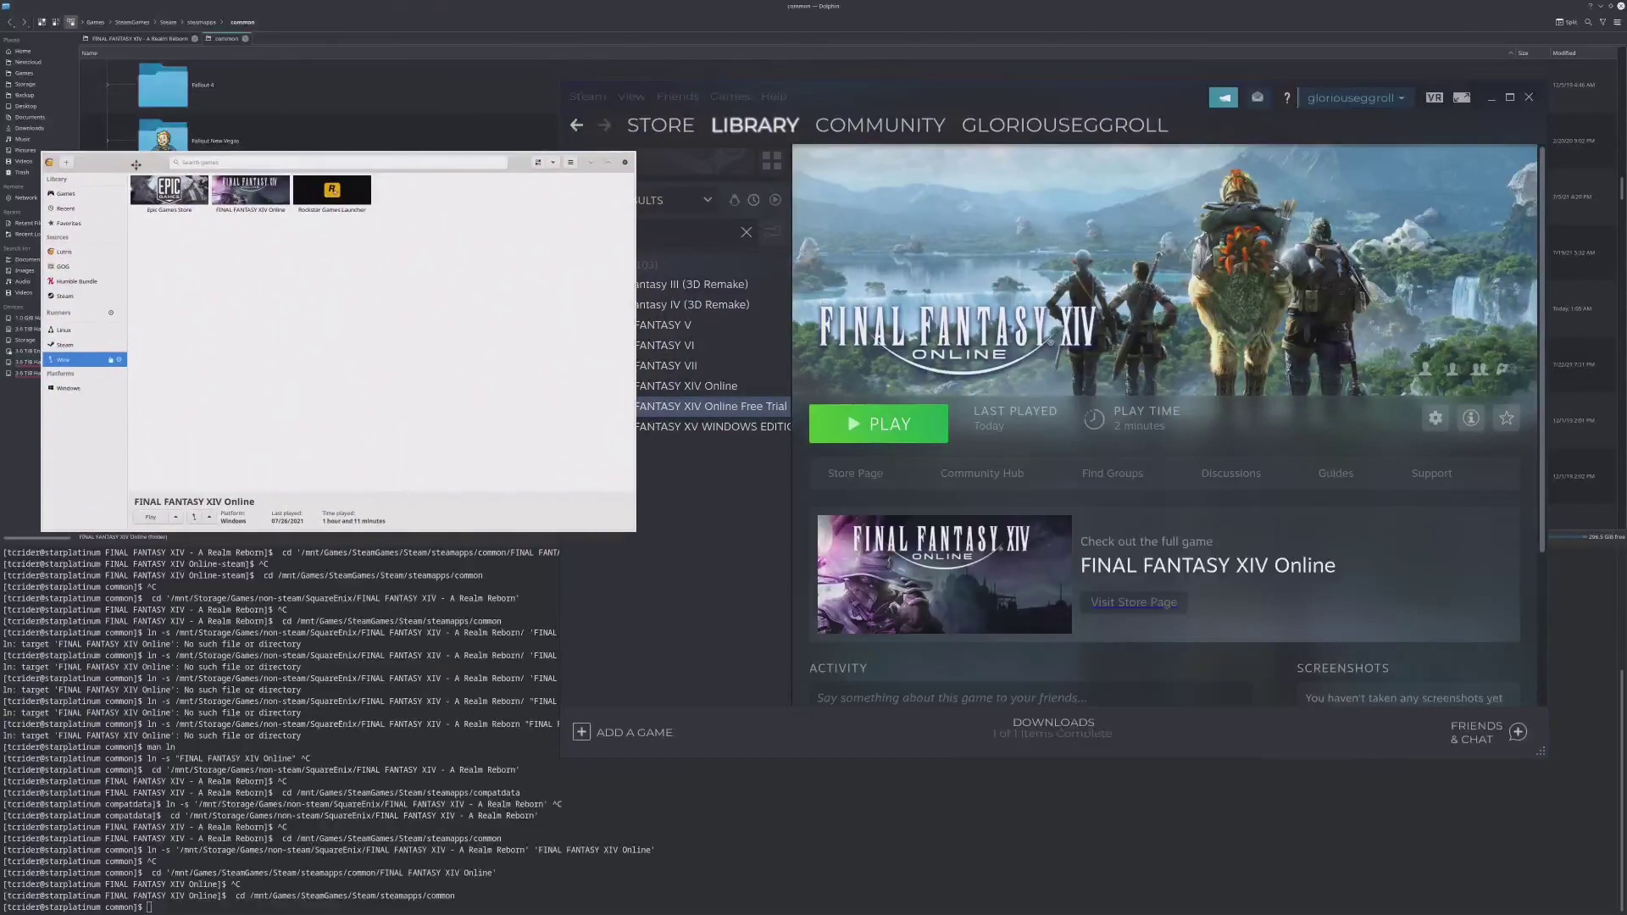
{"action": "left_click", "coordinate": [600, 167]}
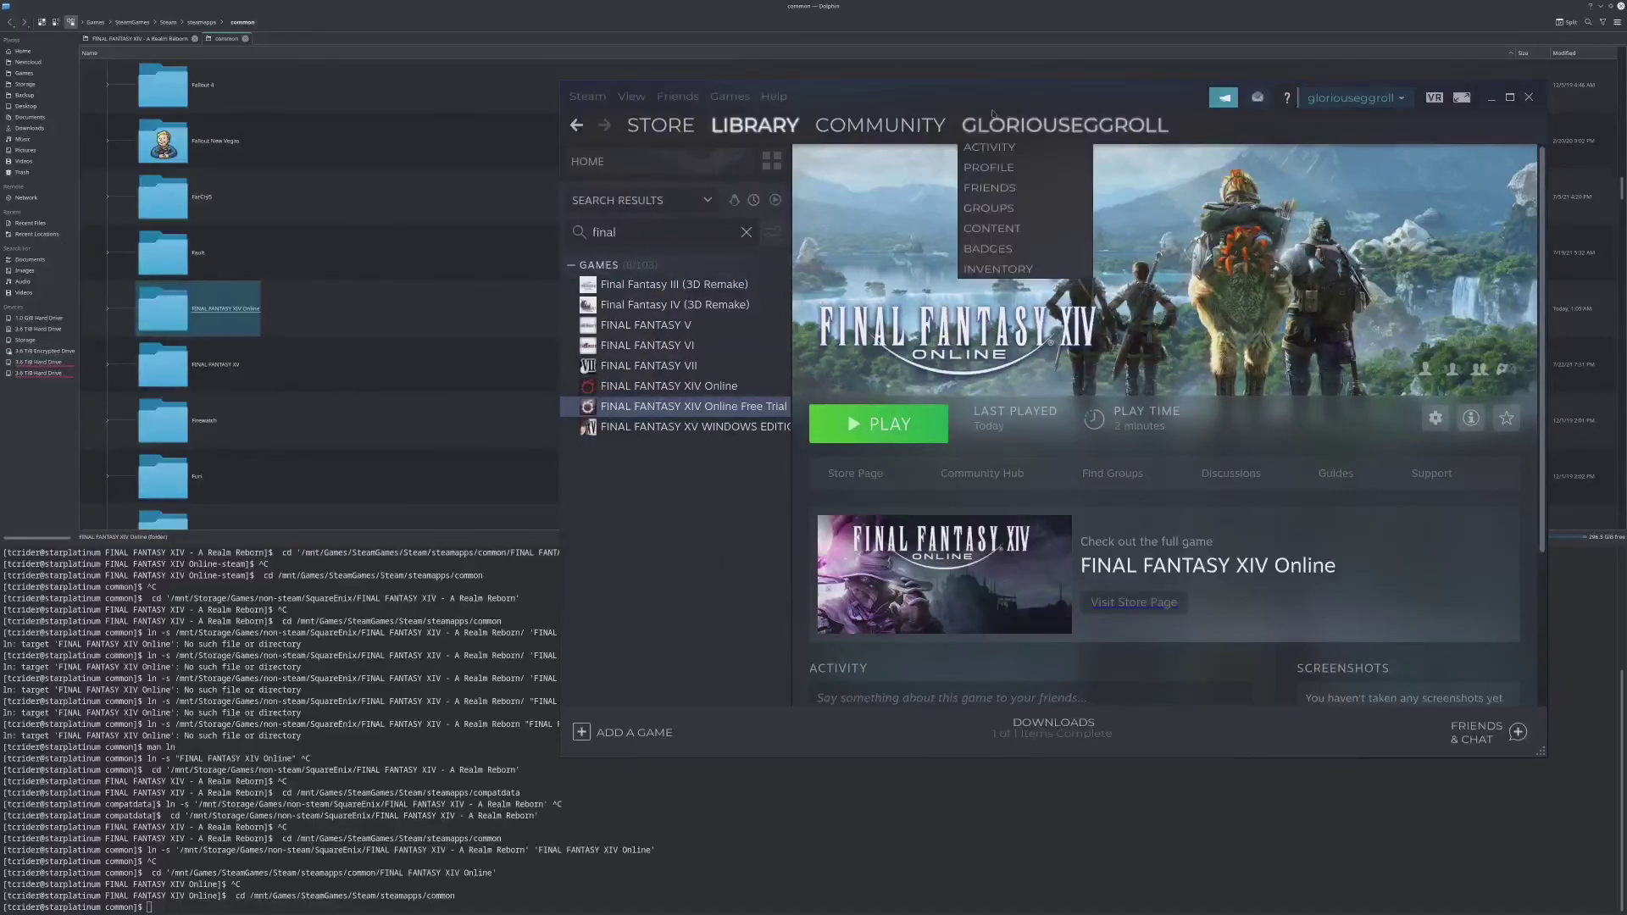
Examine the NOSTEAM=1 launch option in the Steam properties of FINAL FANTASY XIV Online Free Trial and close the properties.
{"action": "mouse_move", "coordinate": [951, 97]}
{"action": "left_mouse_down"}
{"action": "mouse_move", "coordinate": [904, 90]}
{"action": "mouse_move", "coordinate": [912, 45]}
{"action": "mouse_move", "coordinate": [967, 97]}
{"action": "mouse_move", "coordinate": [945, 101]}
{"action": "left_mouse_up"}
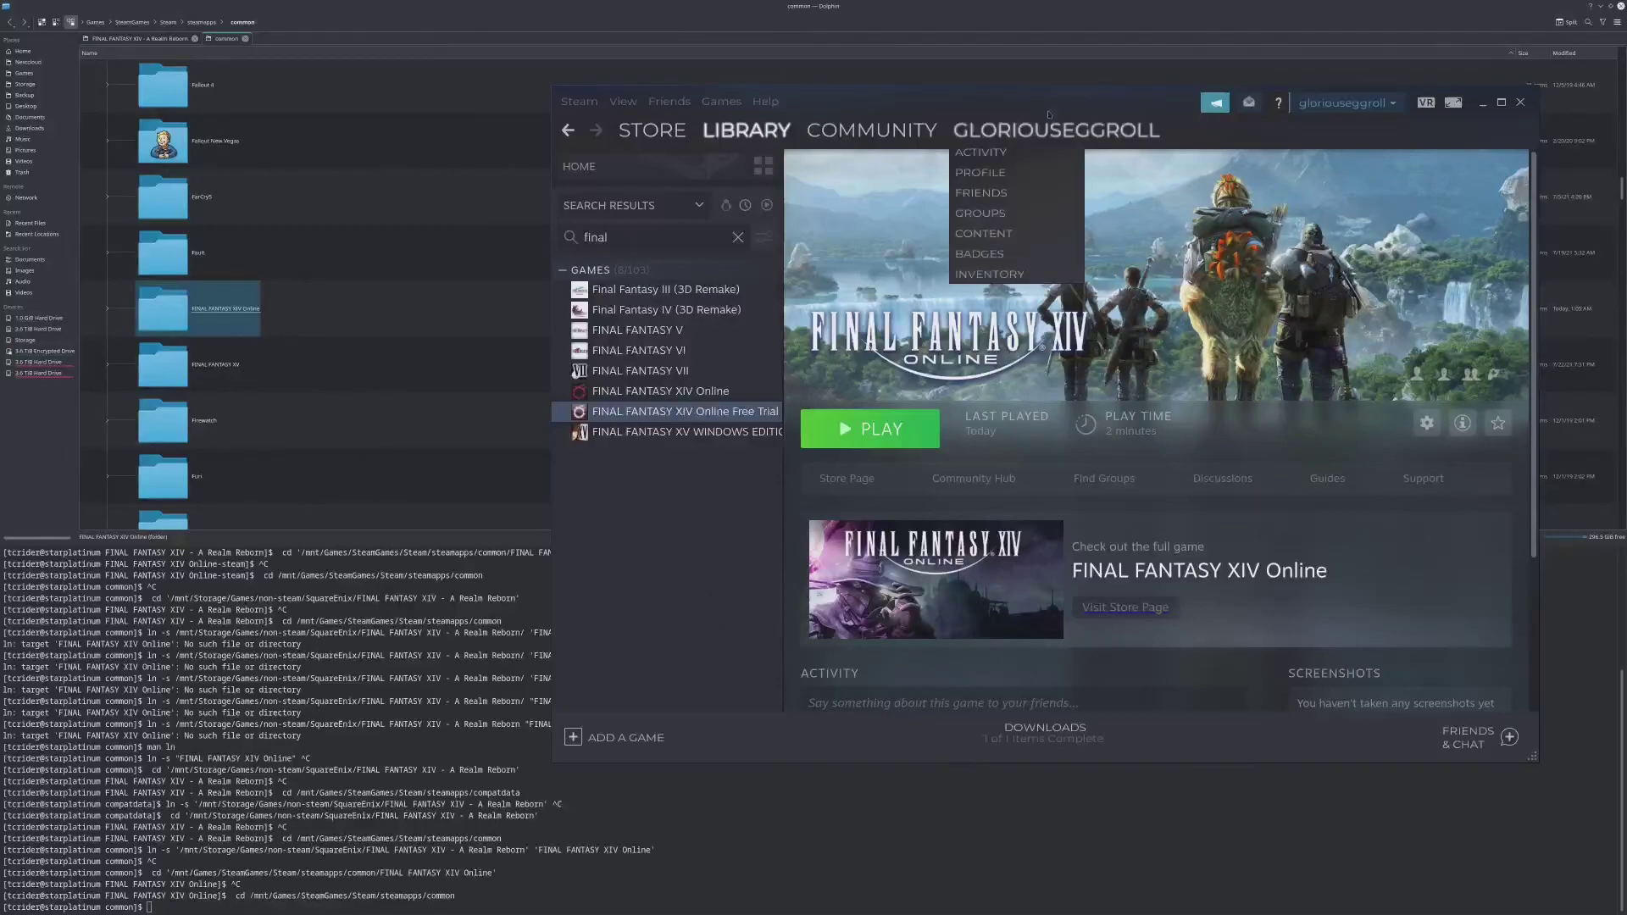
{"action": "right_click", "coordinate": [727, 404]}
{"action": "left_click", "coordinate": [737, 511]}
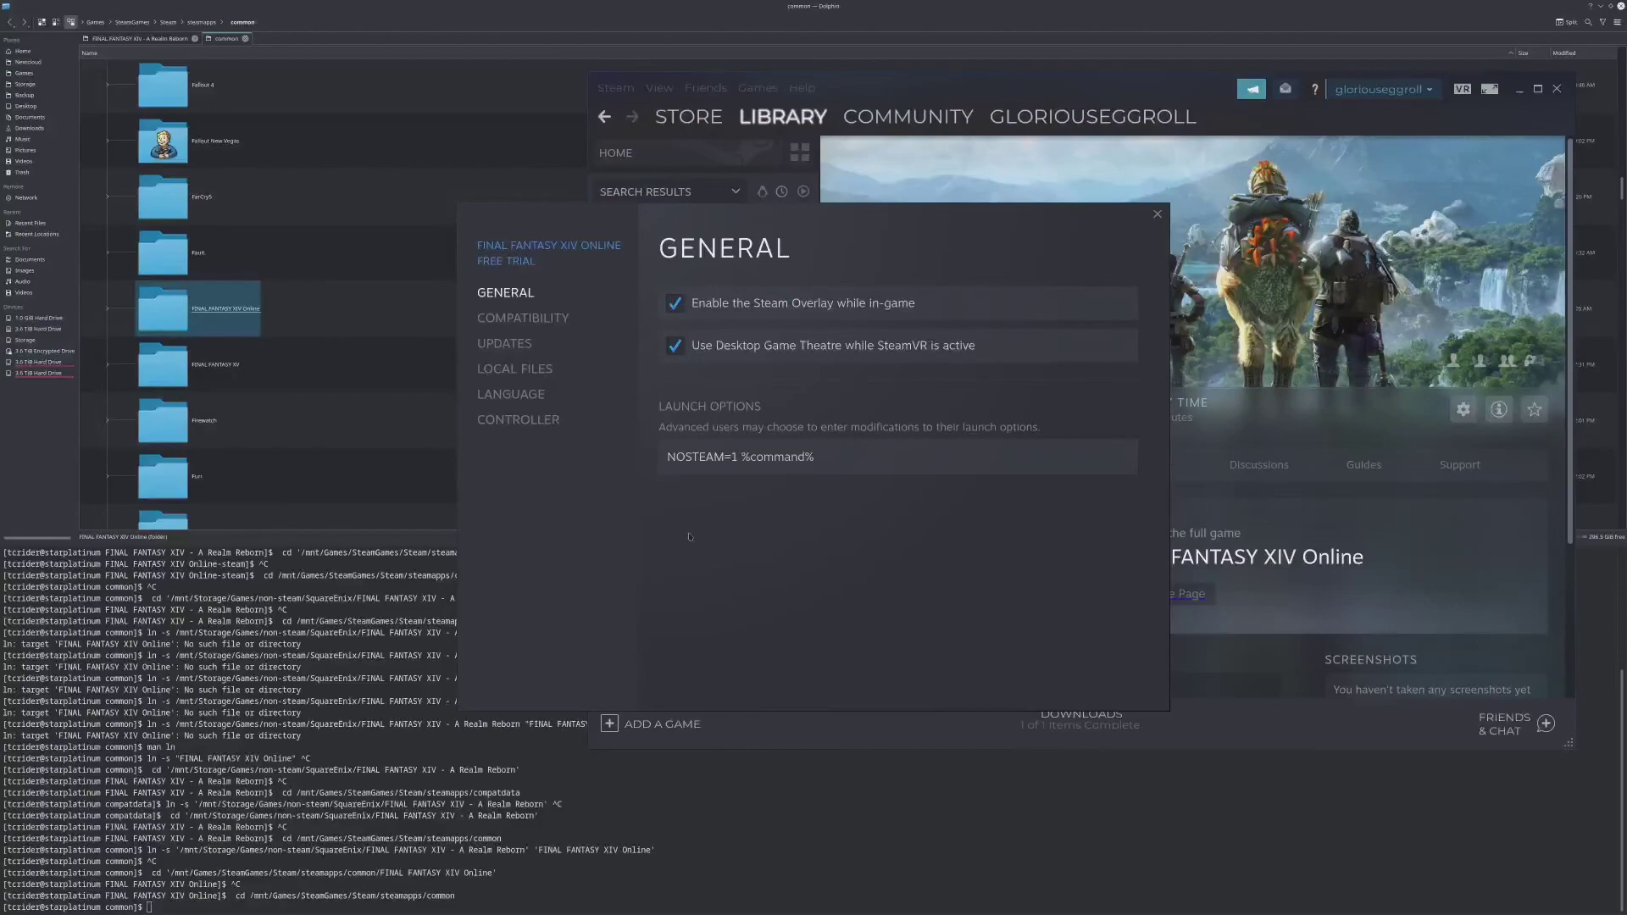
{"action": "left_click_drag", "start_coordinate": [739, 458], "coordinate": [566, 475]}
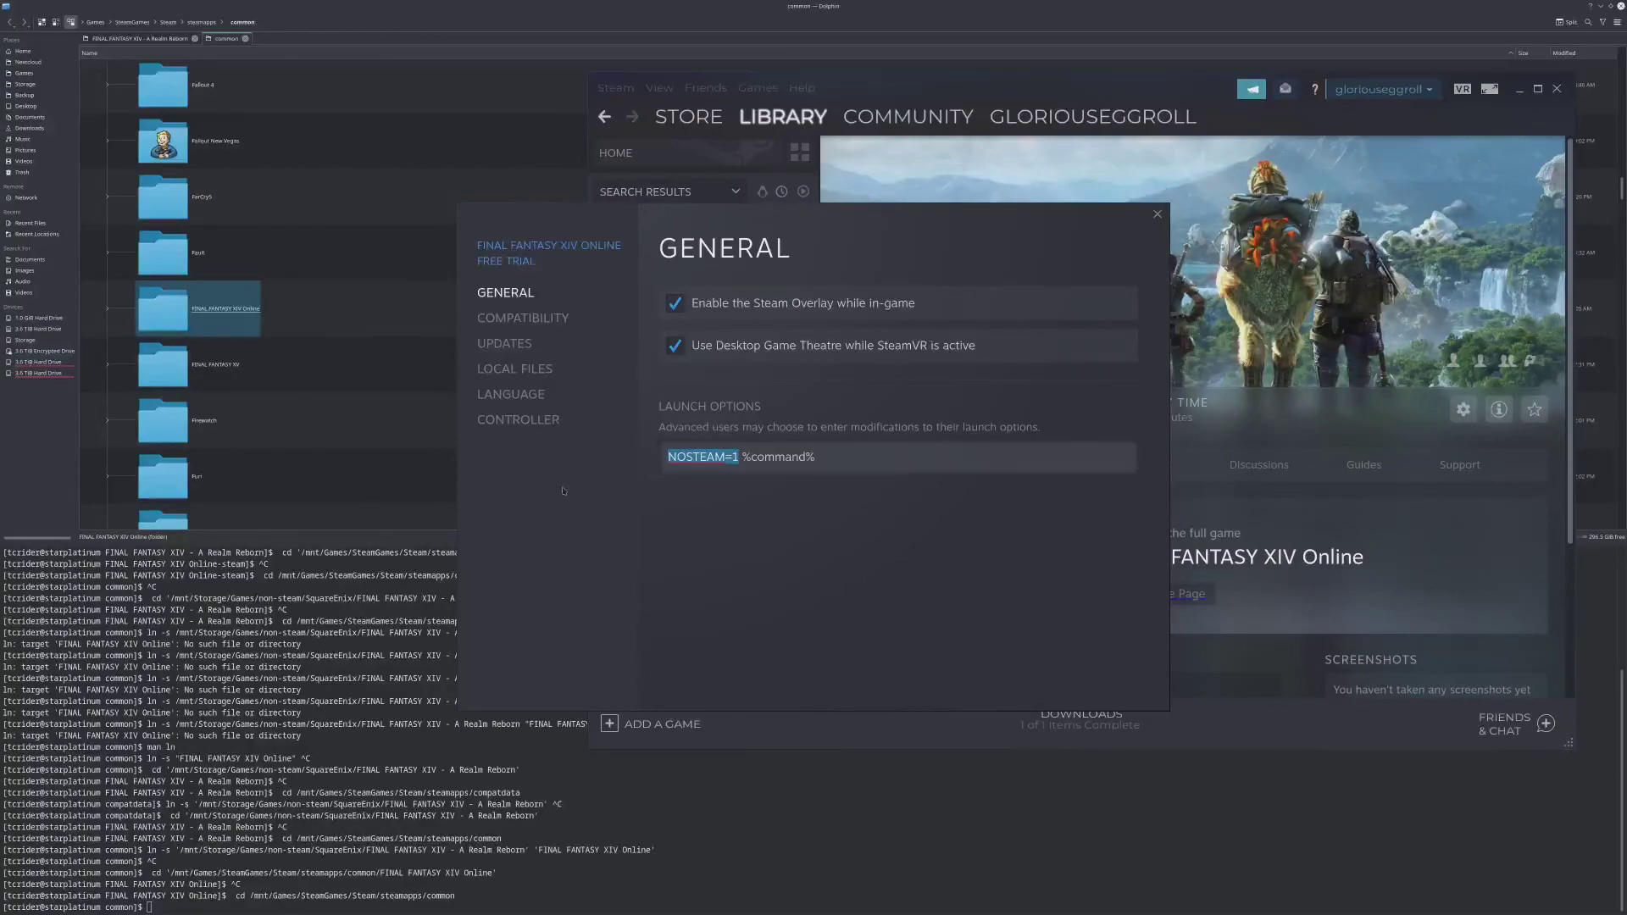
{"action": "left_click", "coordinate": [1157, 213]}
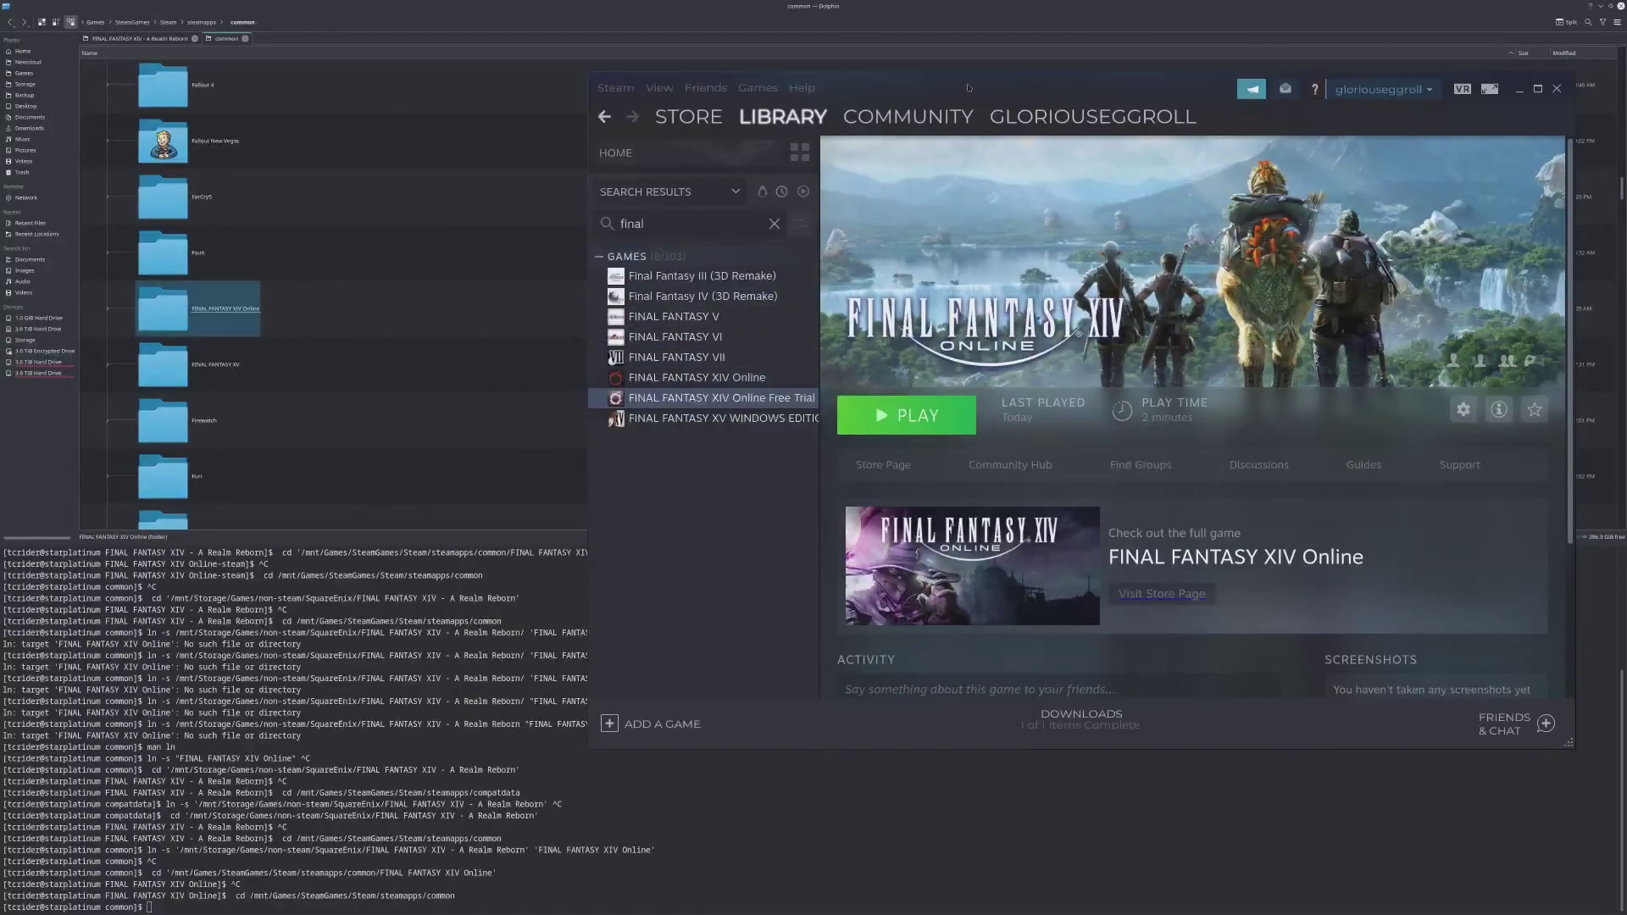
{"action": "left_click_drag", "start_coordinate": [956, 78], "coordinate": [909, 97]}
Browse the local files of FINAL FANTASY XIV Online Free Trial from its Steam properties.
{"action": "mouse_move", "coordinate": [869, 211]}
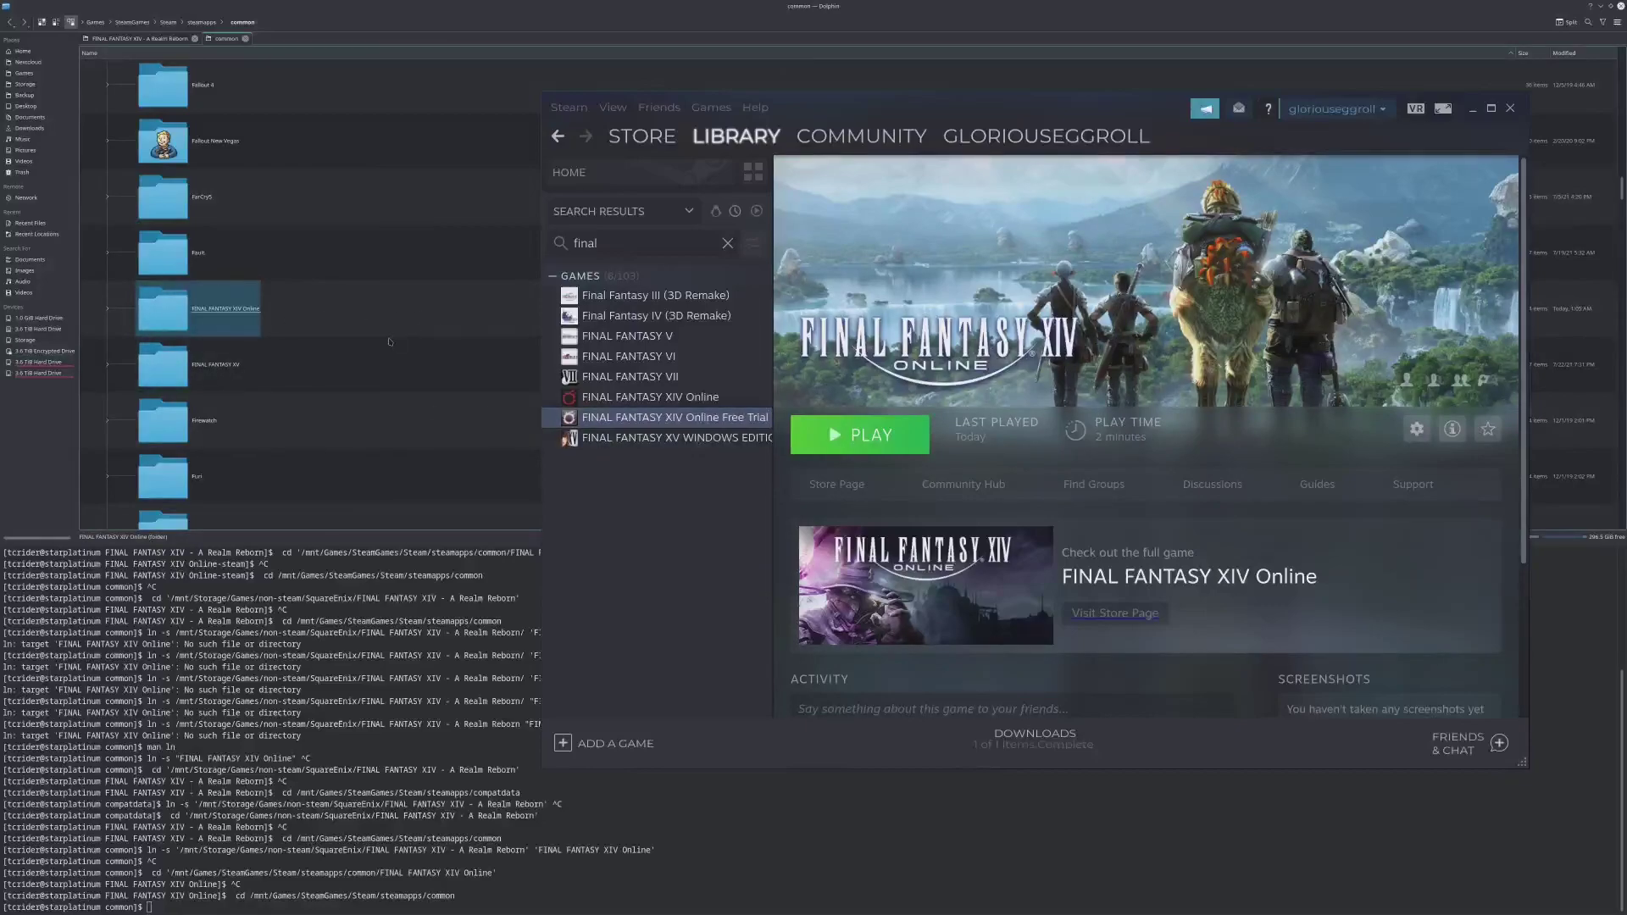
{"action": "right_click", "coordinate": [693, 424]}
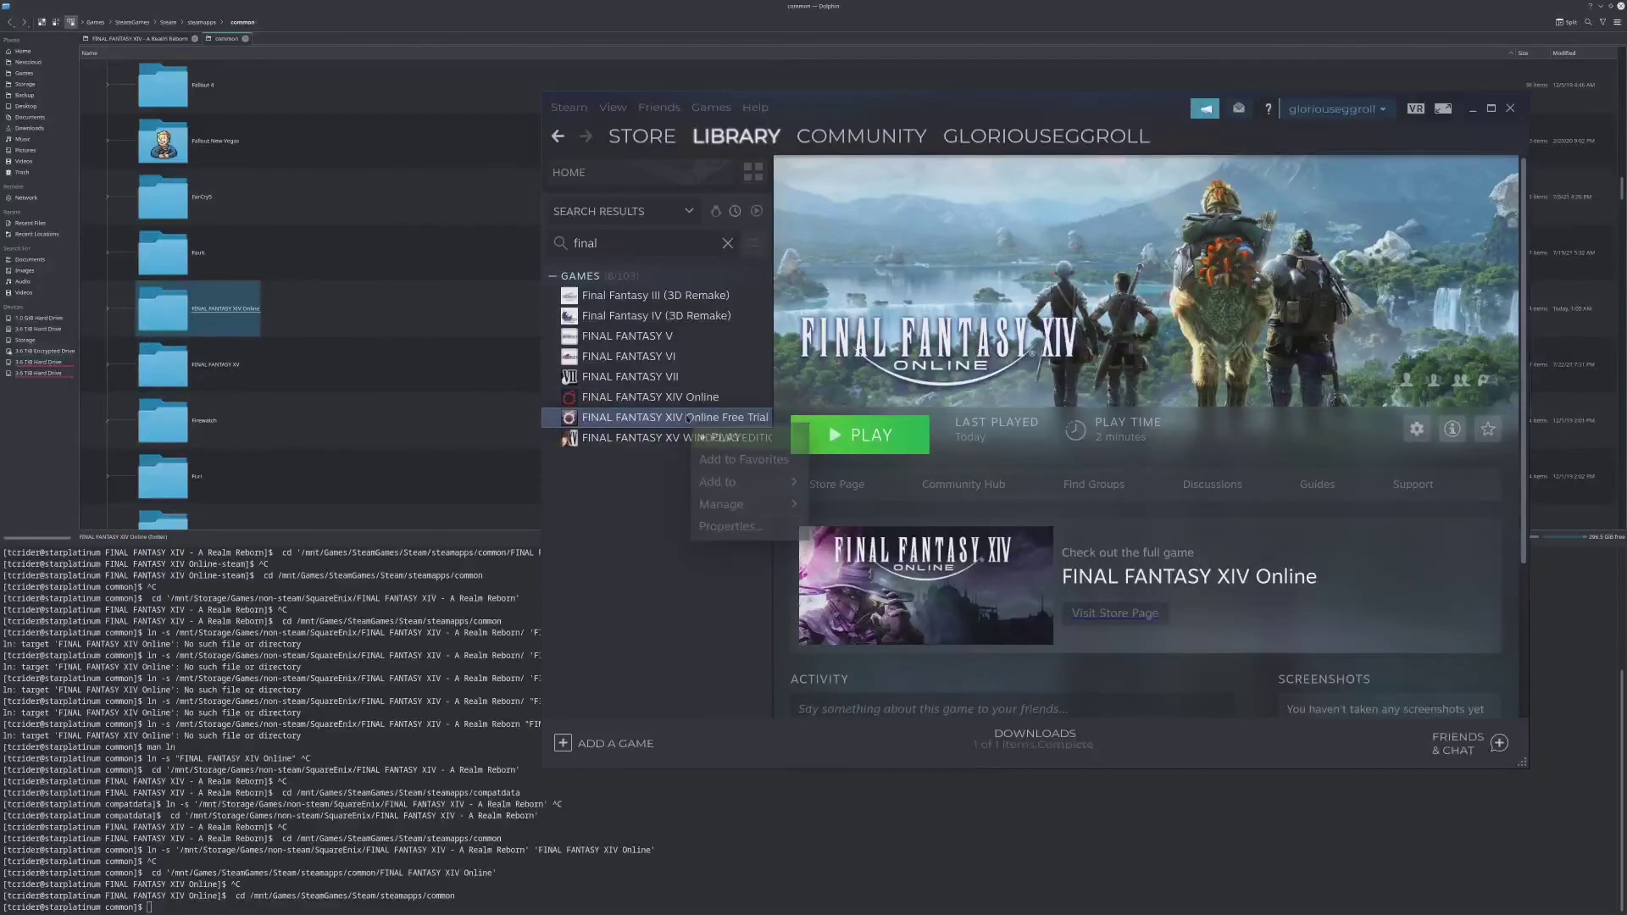
{"action": "left_click", "coordinate": [732, 534]}
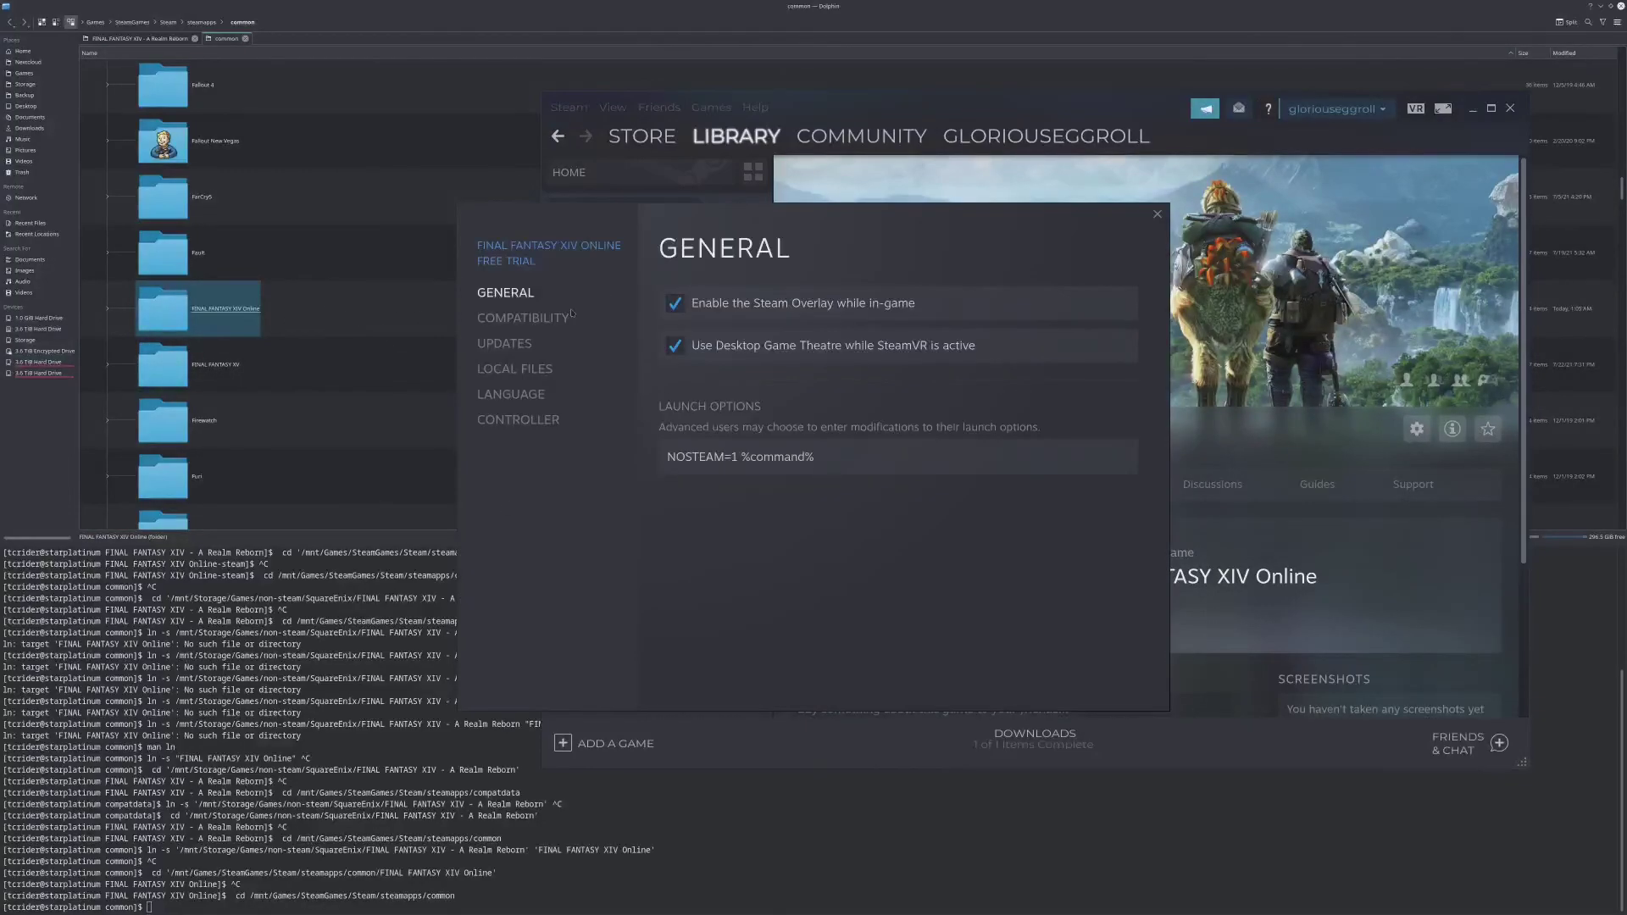
{"action": "left_click", "coordinate": [514, 368]}
{"action": "left_click", "coordinate": [1033, 302]}
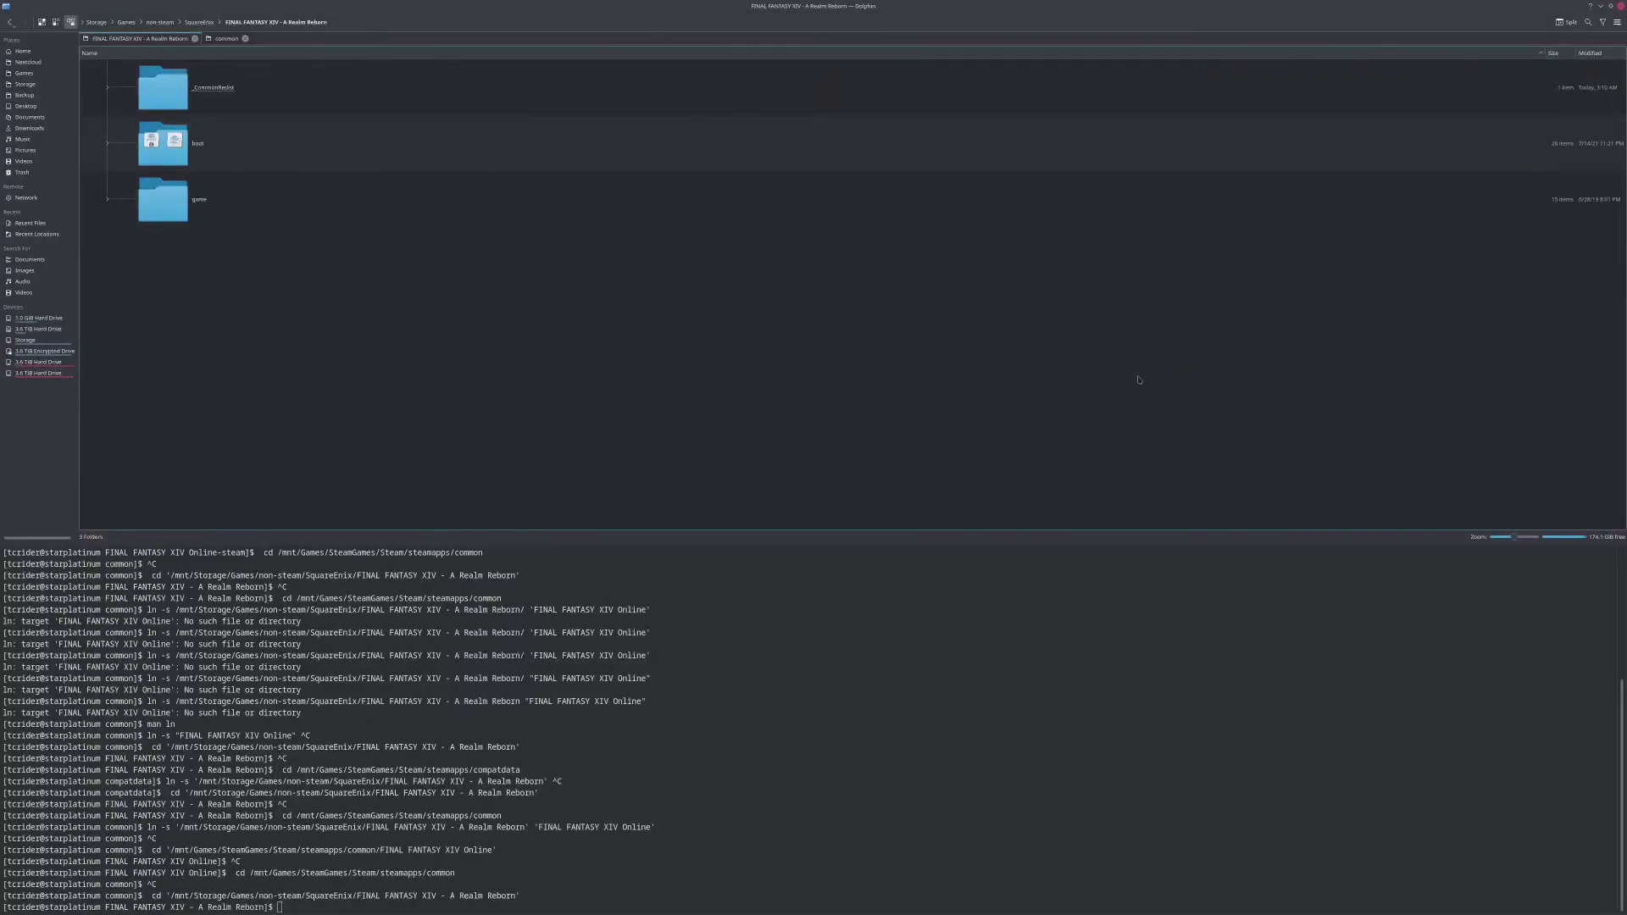
Look inside the FINAL FANTASY XIV Online folder in Steam's common directory and return to common.
{"action": "left_click", "coordinate": [222, 39]}
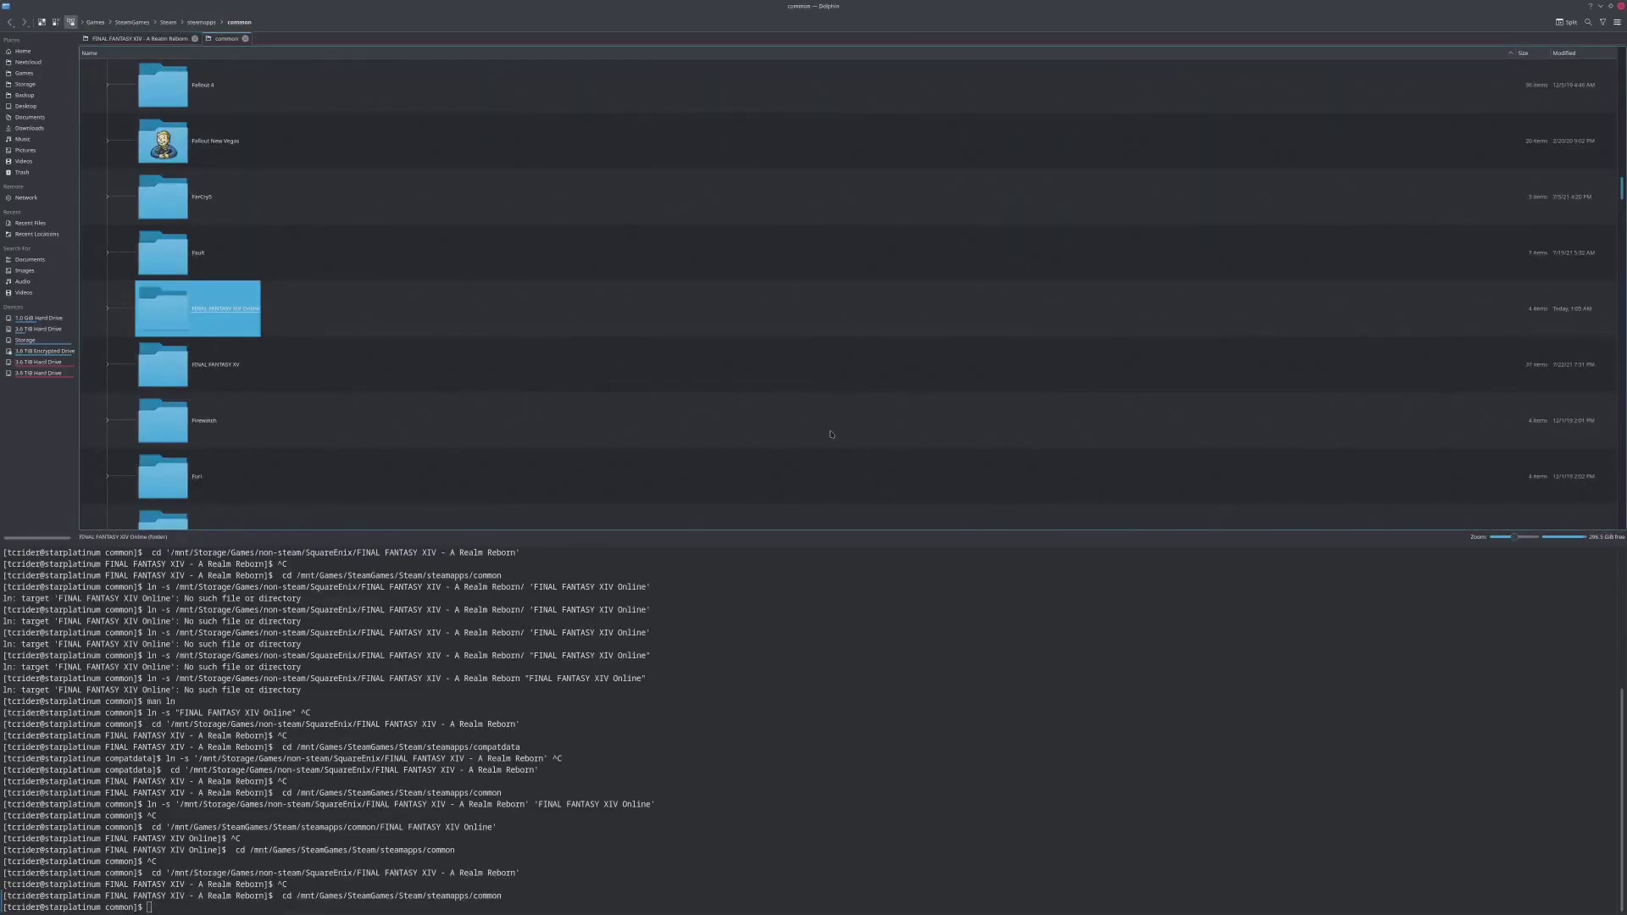
{"action": "left_click", "coordinate": [521, 305]}
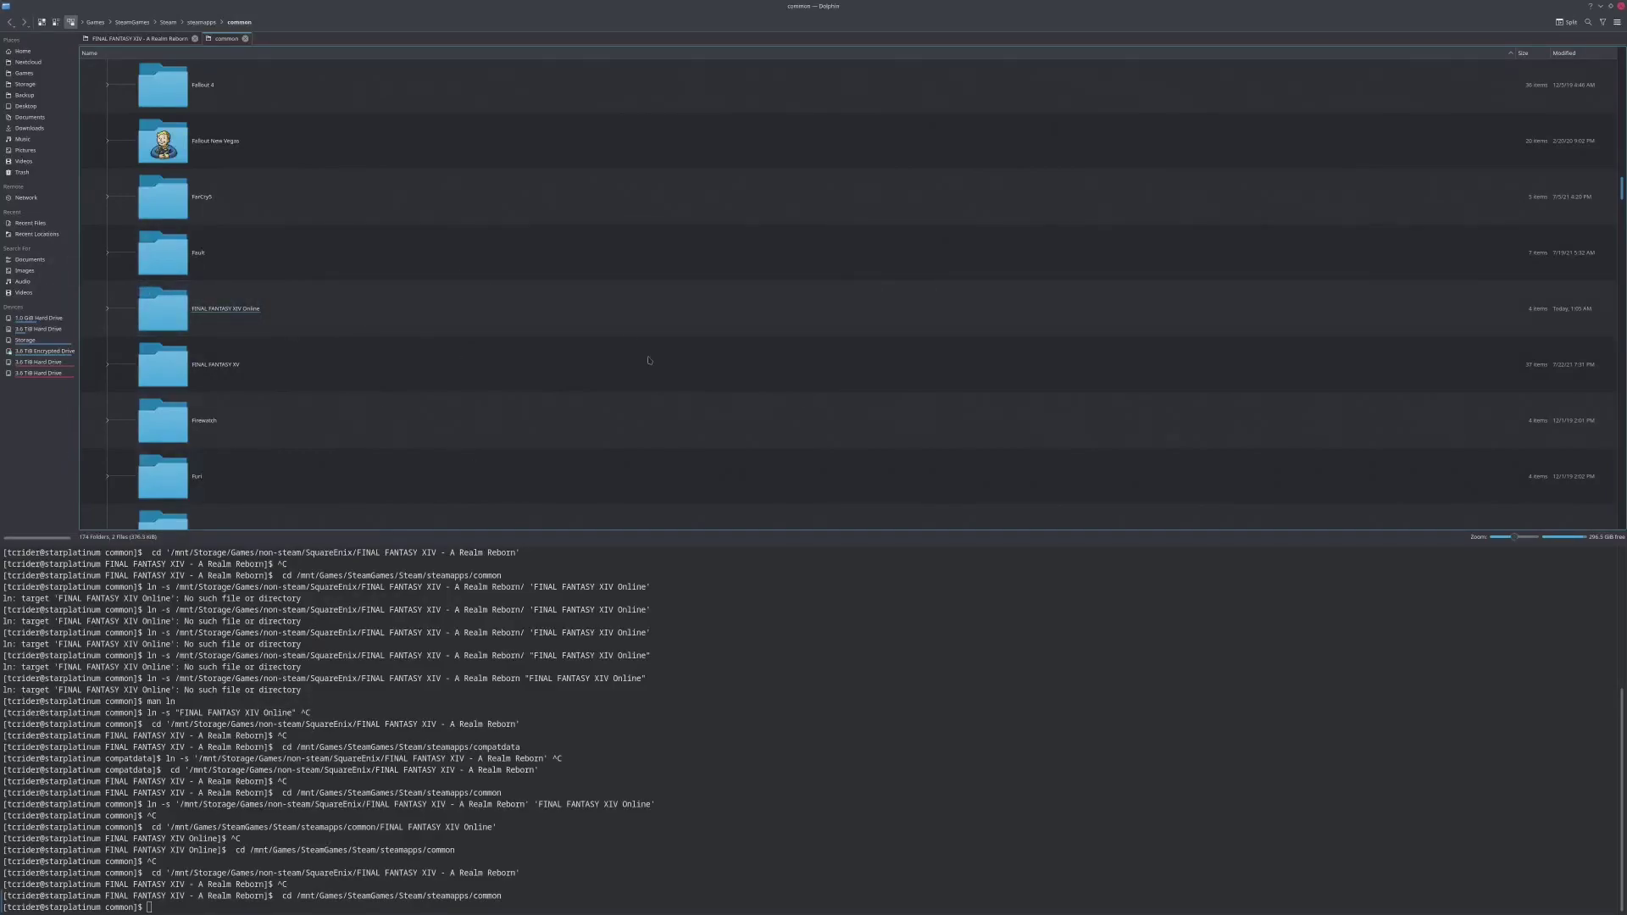
{"action": "left_click", "coordinate": [225, 308]}
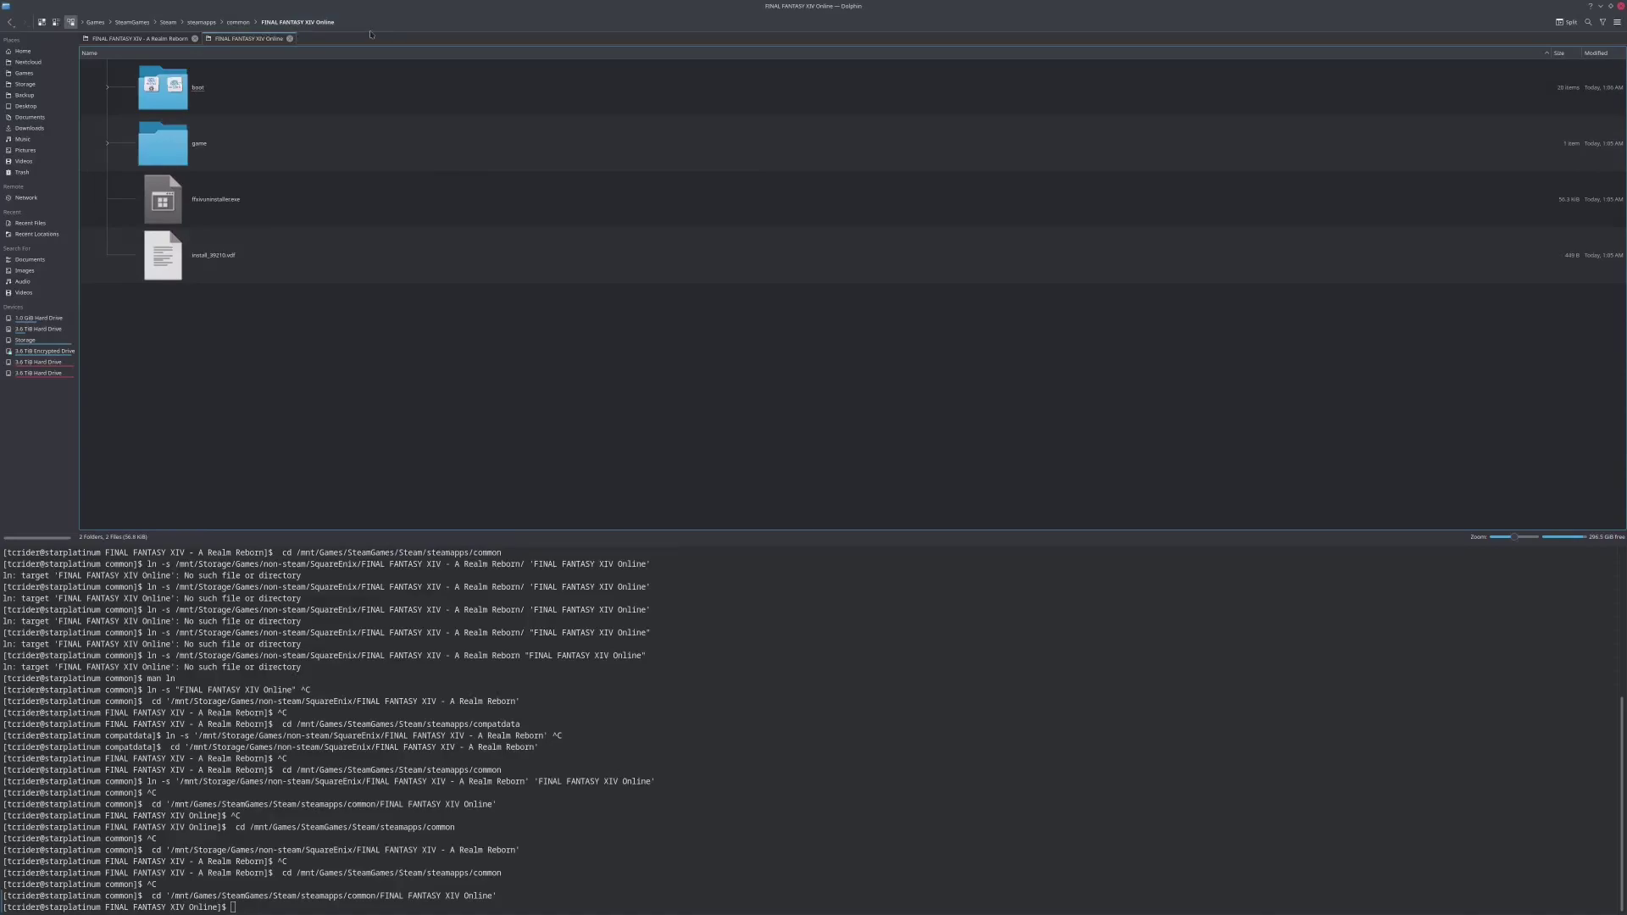
{"action": "left_click", "coordinate": [240, 24]}
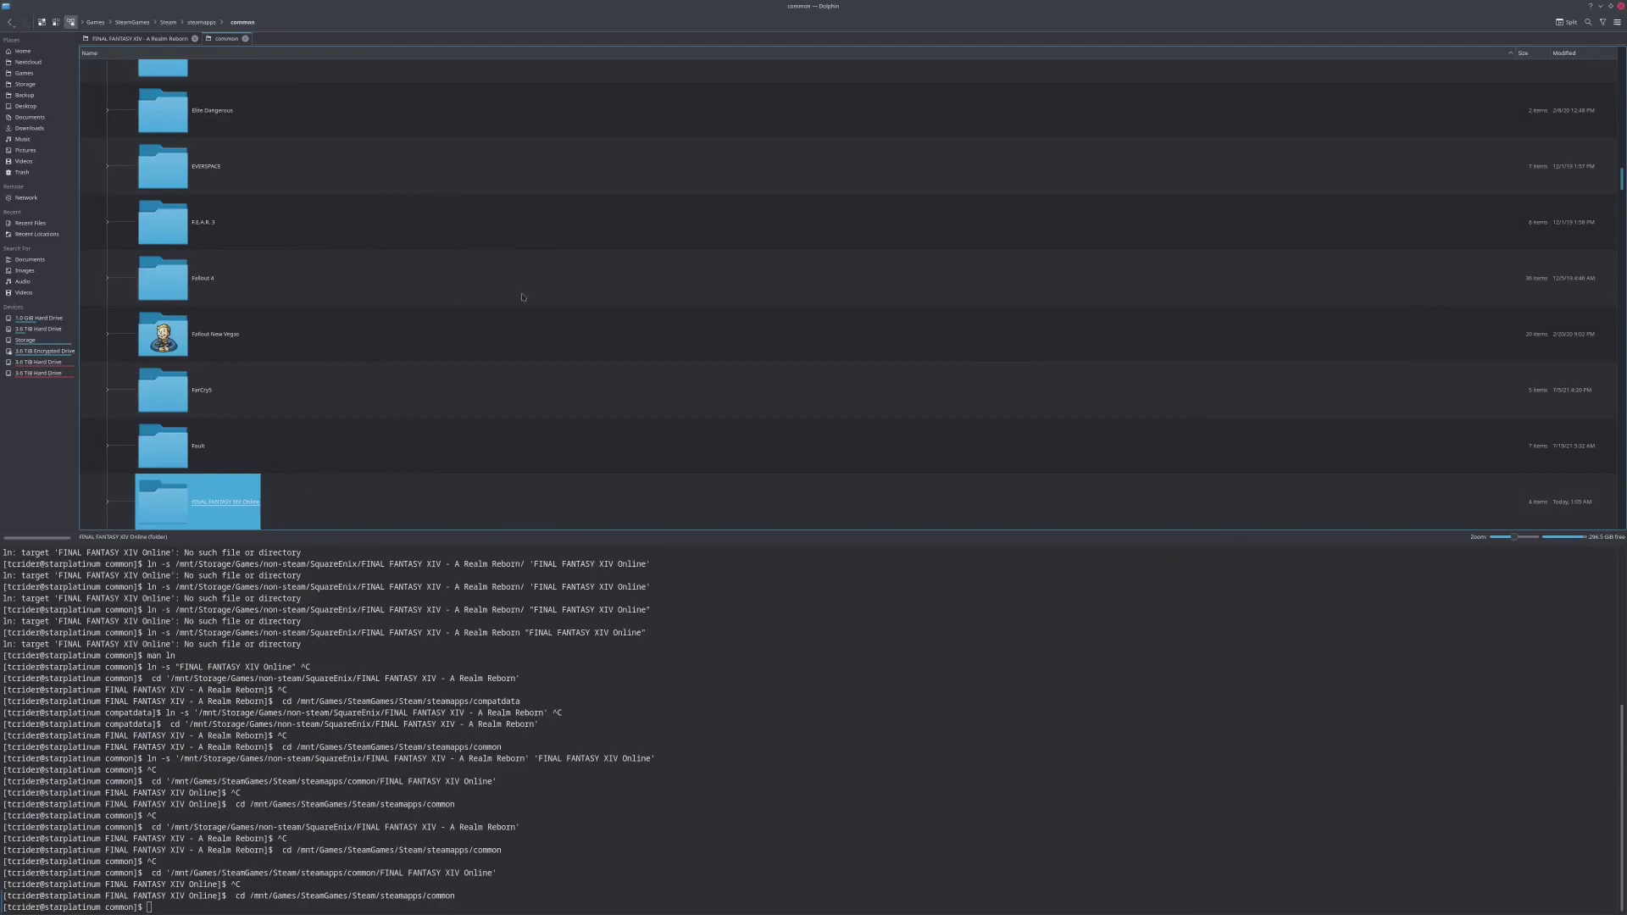
Rename the FINAL FANTASY XIV Online folder in common as FINAL FANTASY XIV Online-steam.
{"action": "right_click", "coordinate": [247, 501]}
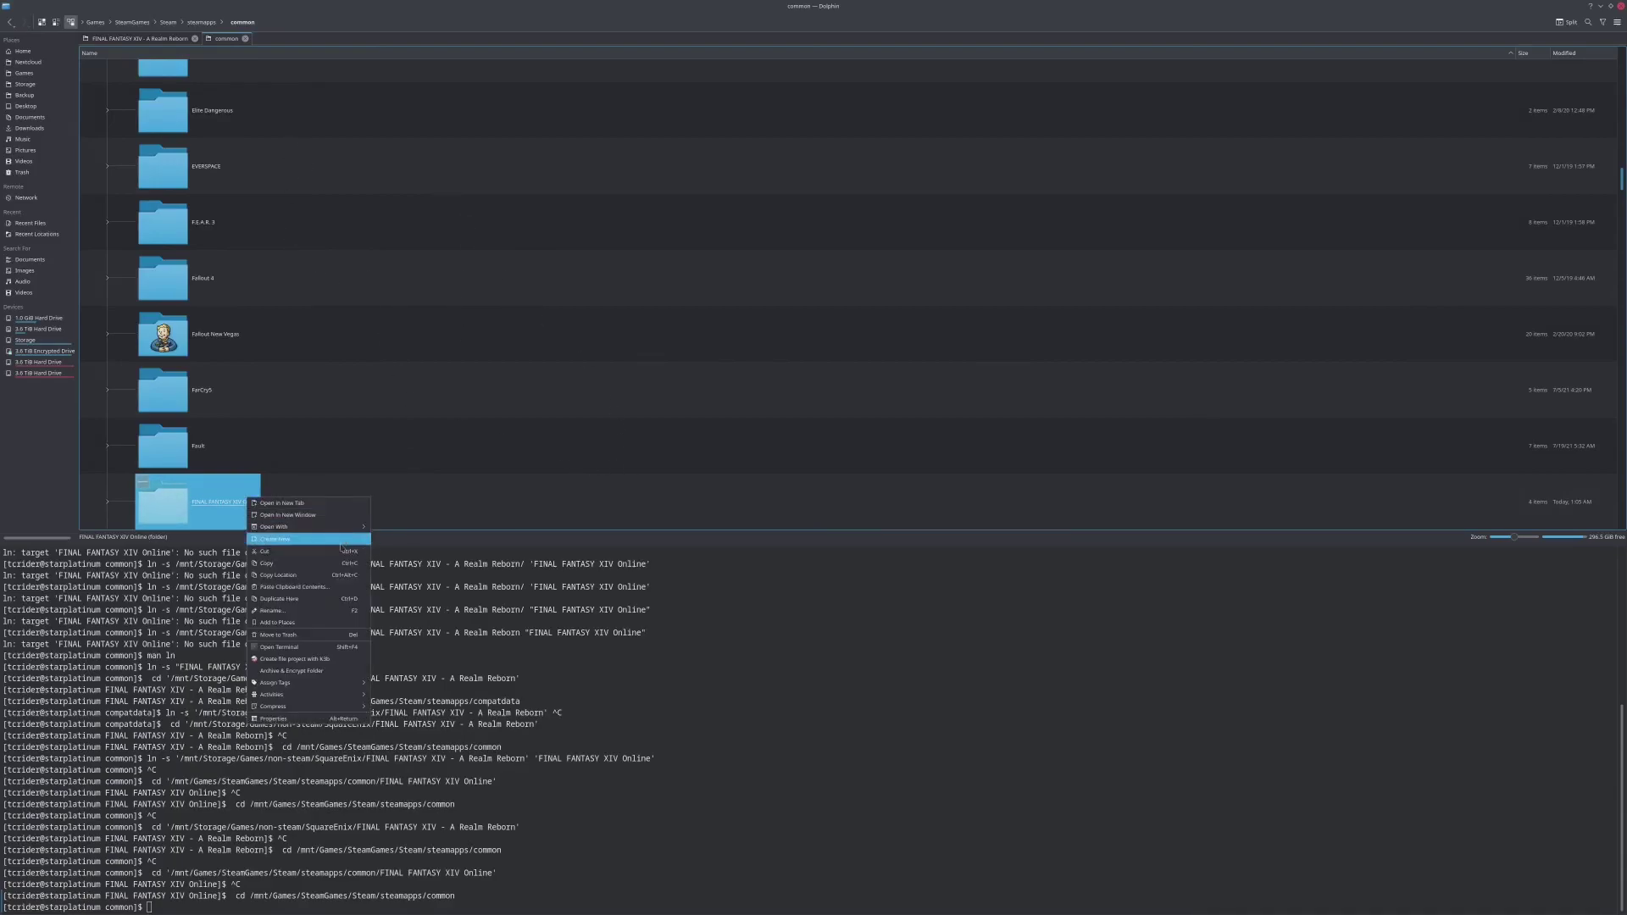
{"action": "left_click", "coordinate": [290, 611]}
{"action": "double_click", "coordinate": [264, 504]}
{"action": "left_click", "coordinate": [294, 499]}
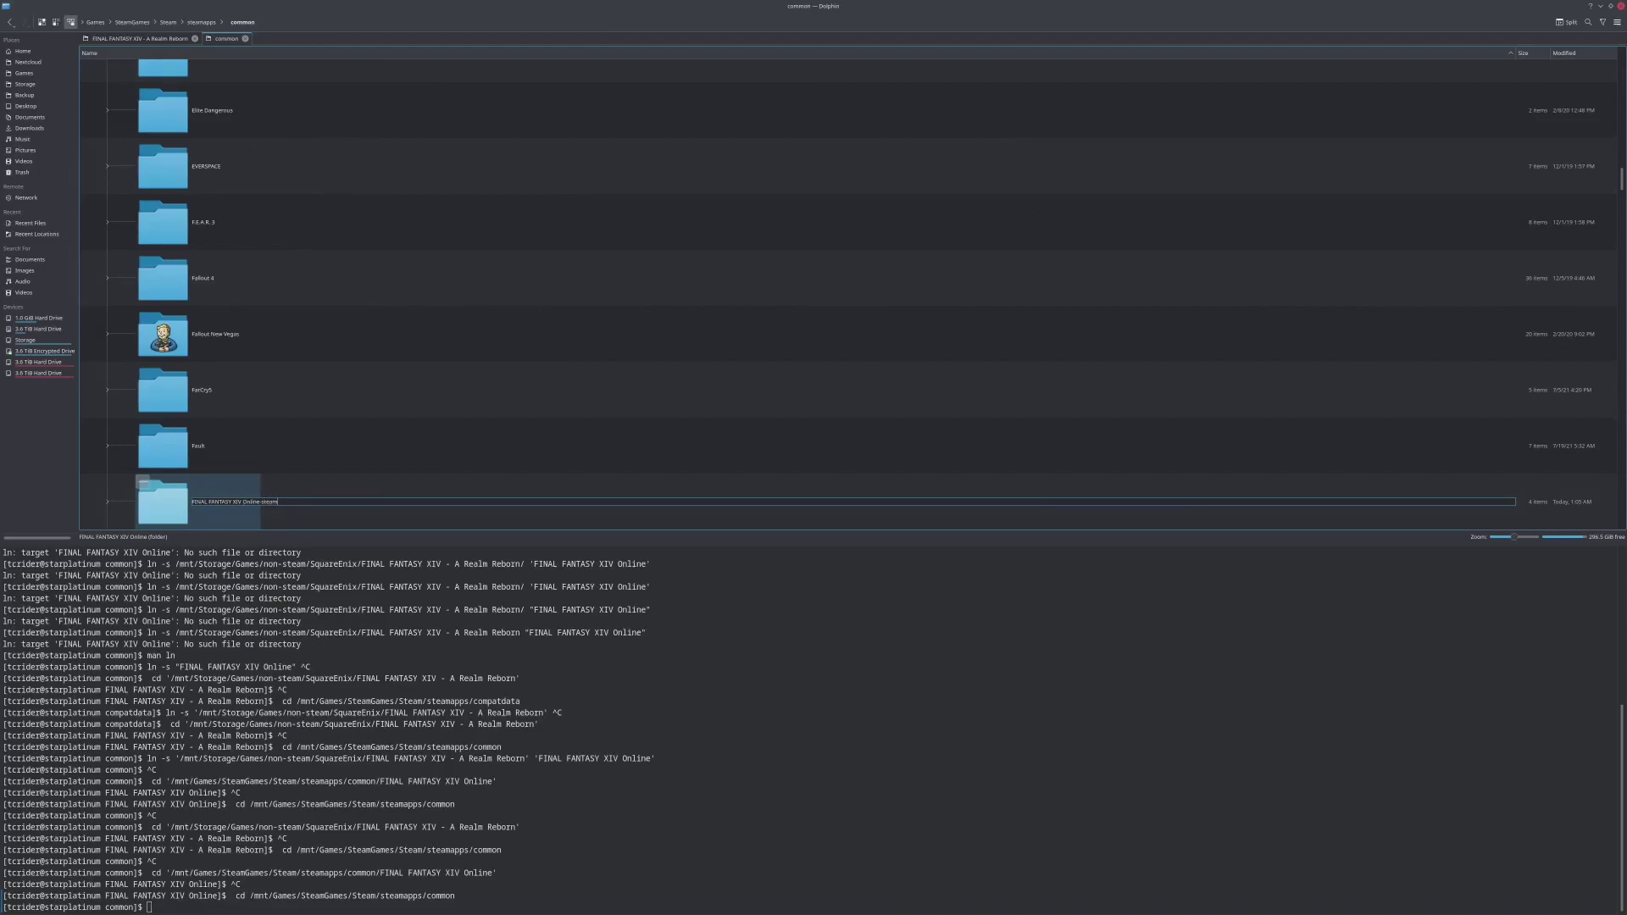
{"action": "key", "text": "Return"}
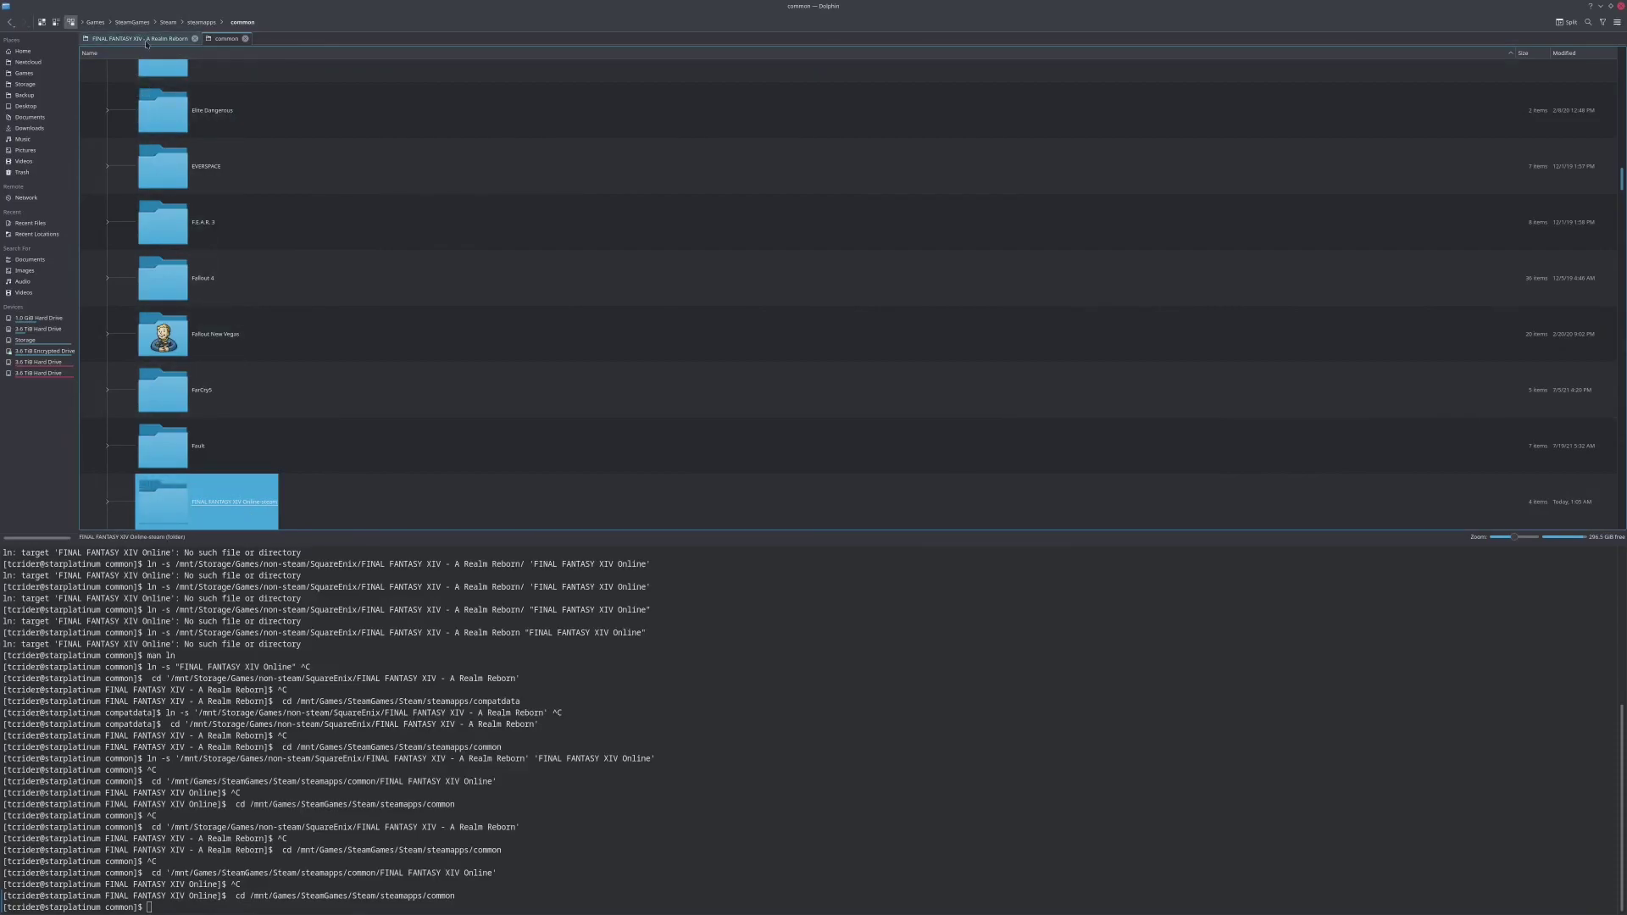
Copy the full path of the non-Steam FINAL FANTASY XIV - A Realm Reborn folder.
{"action": "left_click", "coordinate": [145, 41]}
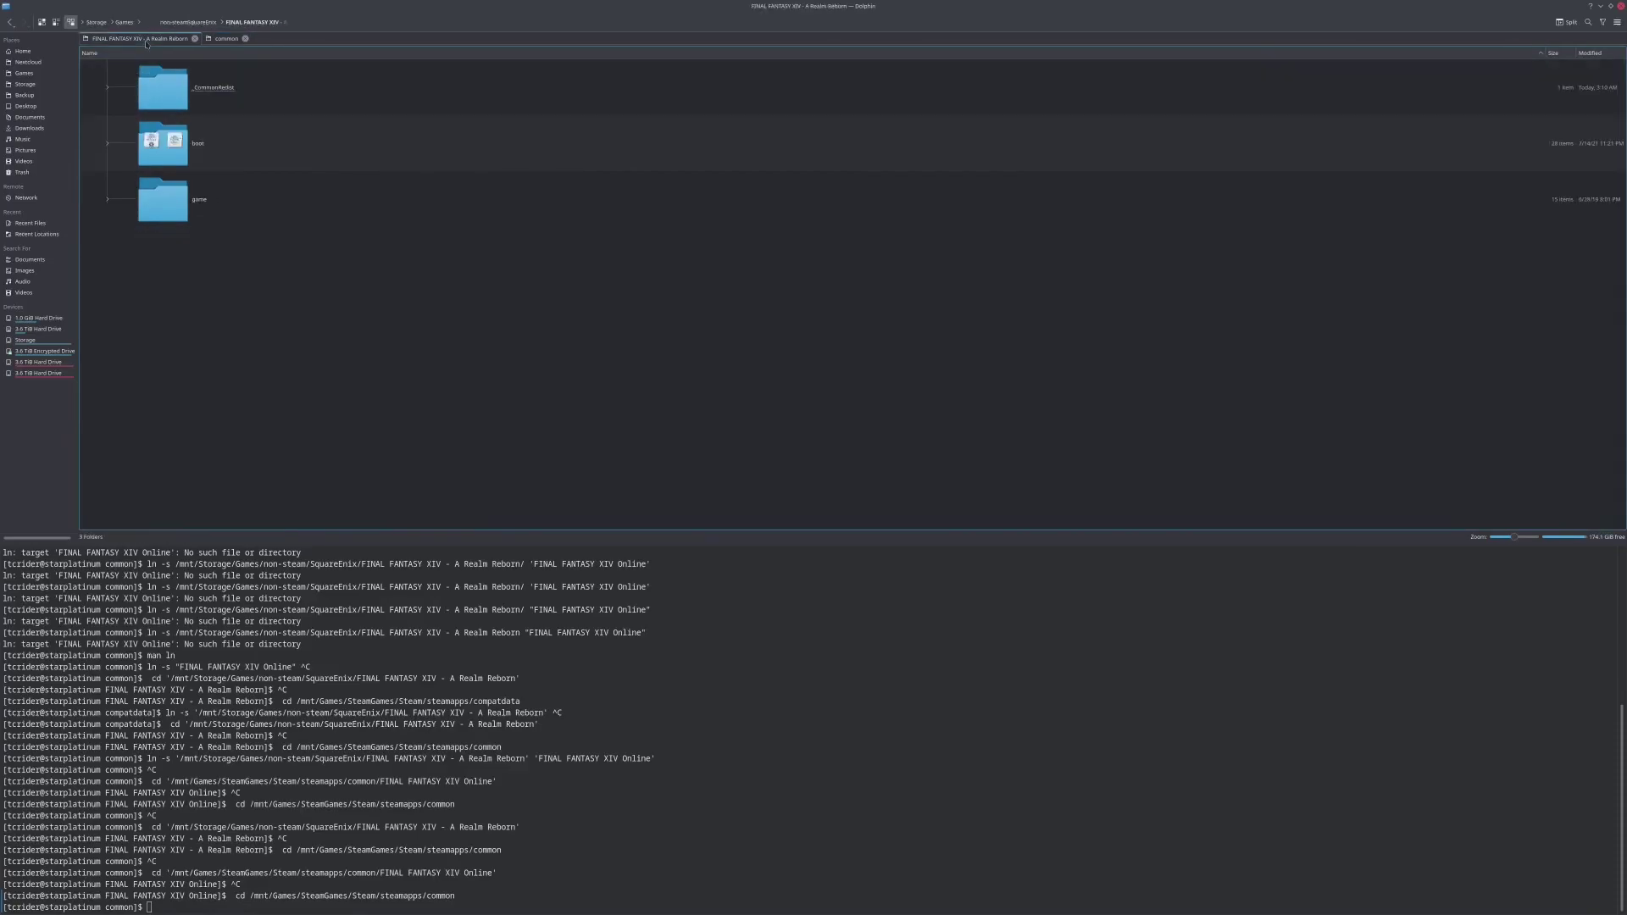
{"action": "left_click", "coordinate": [353, 20]}
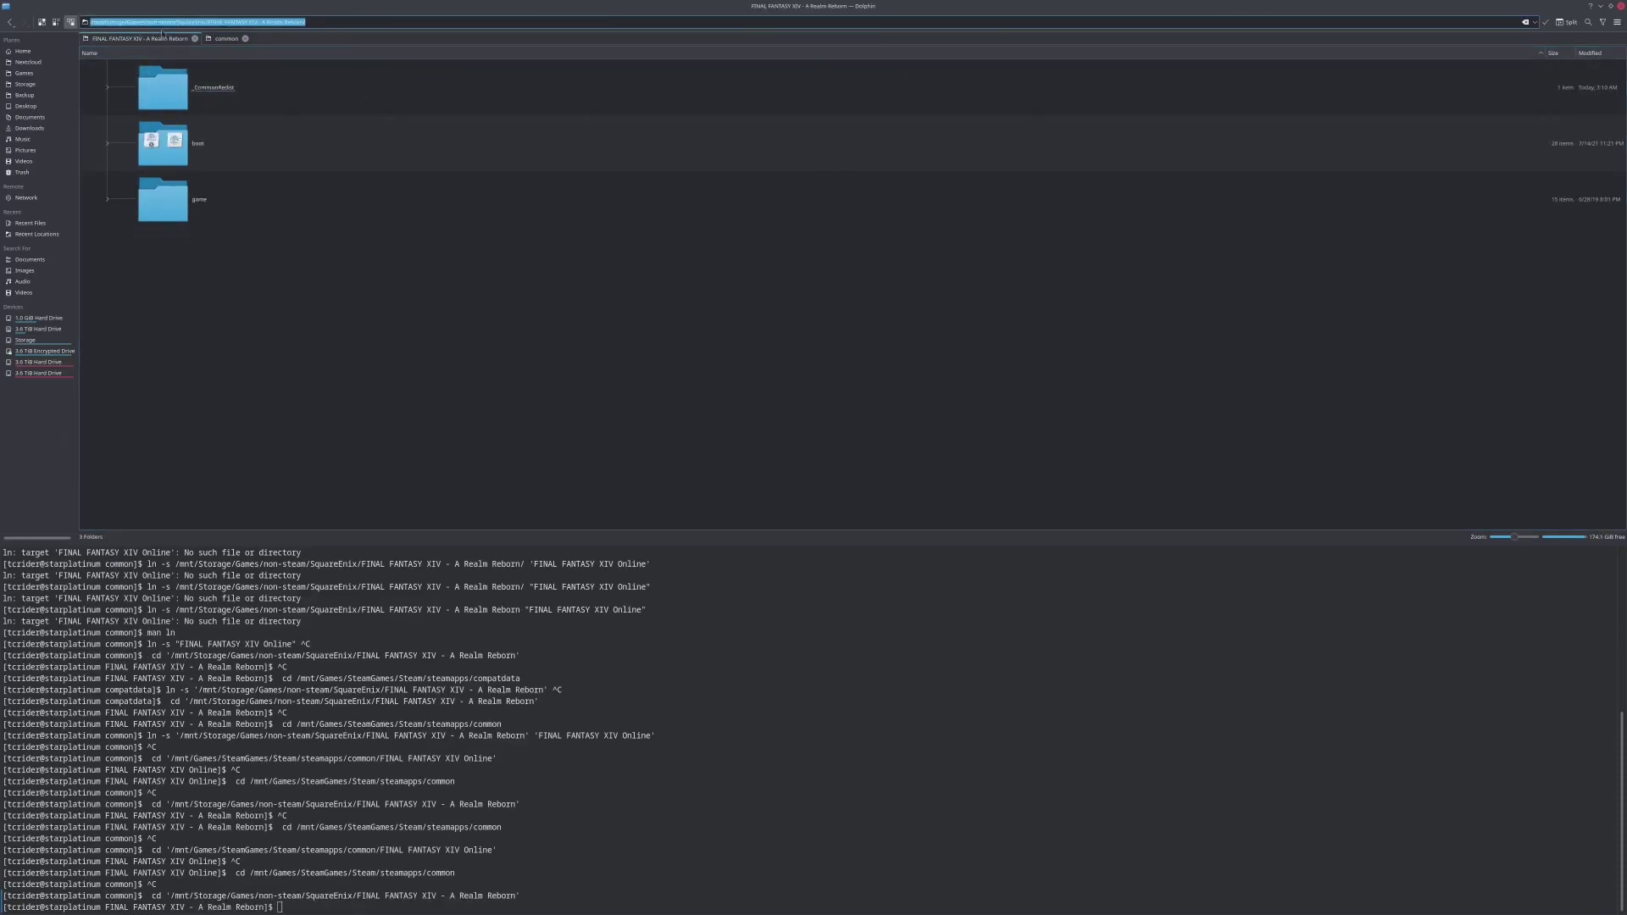
{"action": "left_click", "coordinate": [226, 225]}
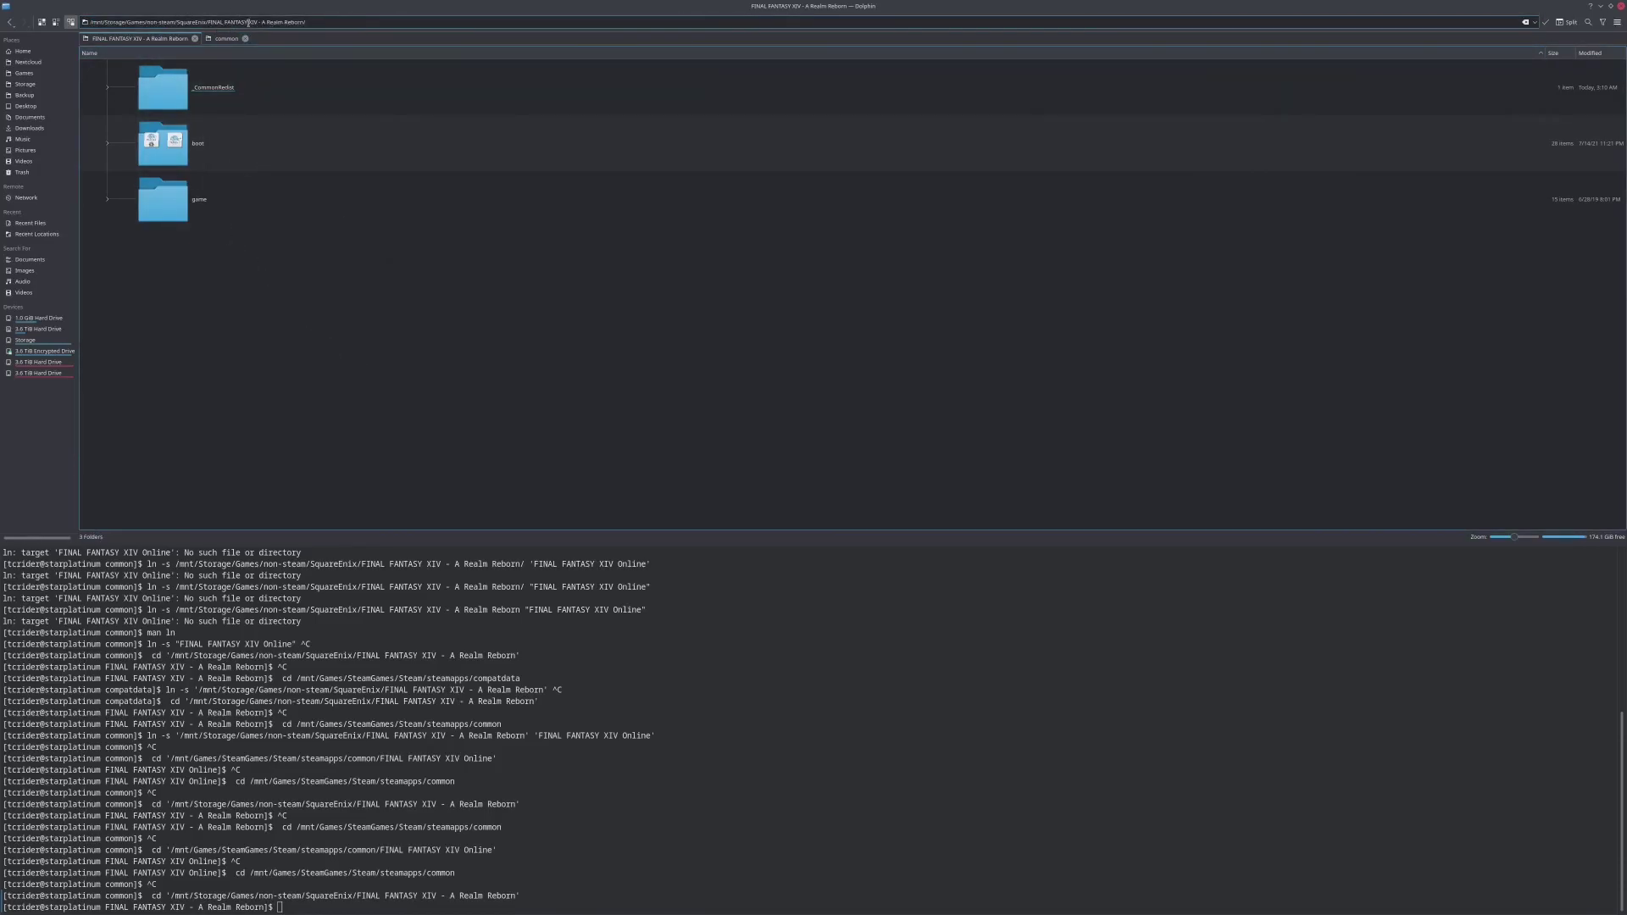
{"action": "left_click", "coordinate": [247, 22]}
{"action": "key", "text": "super+c"}
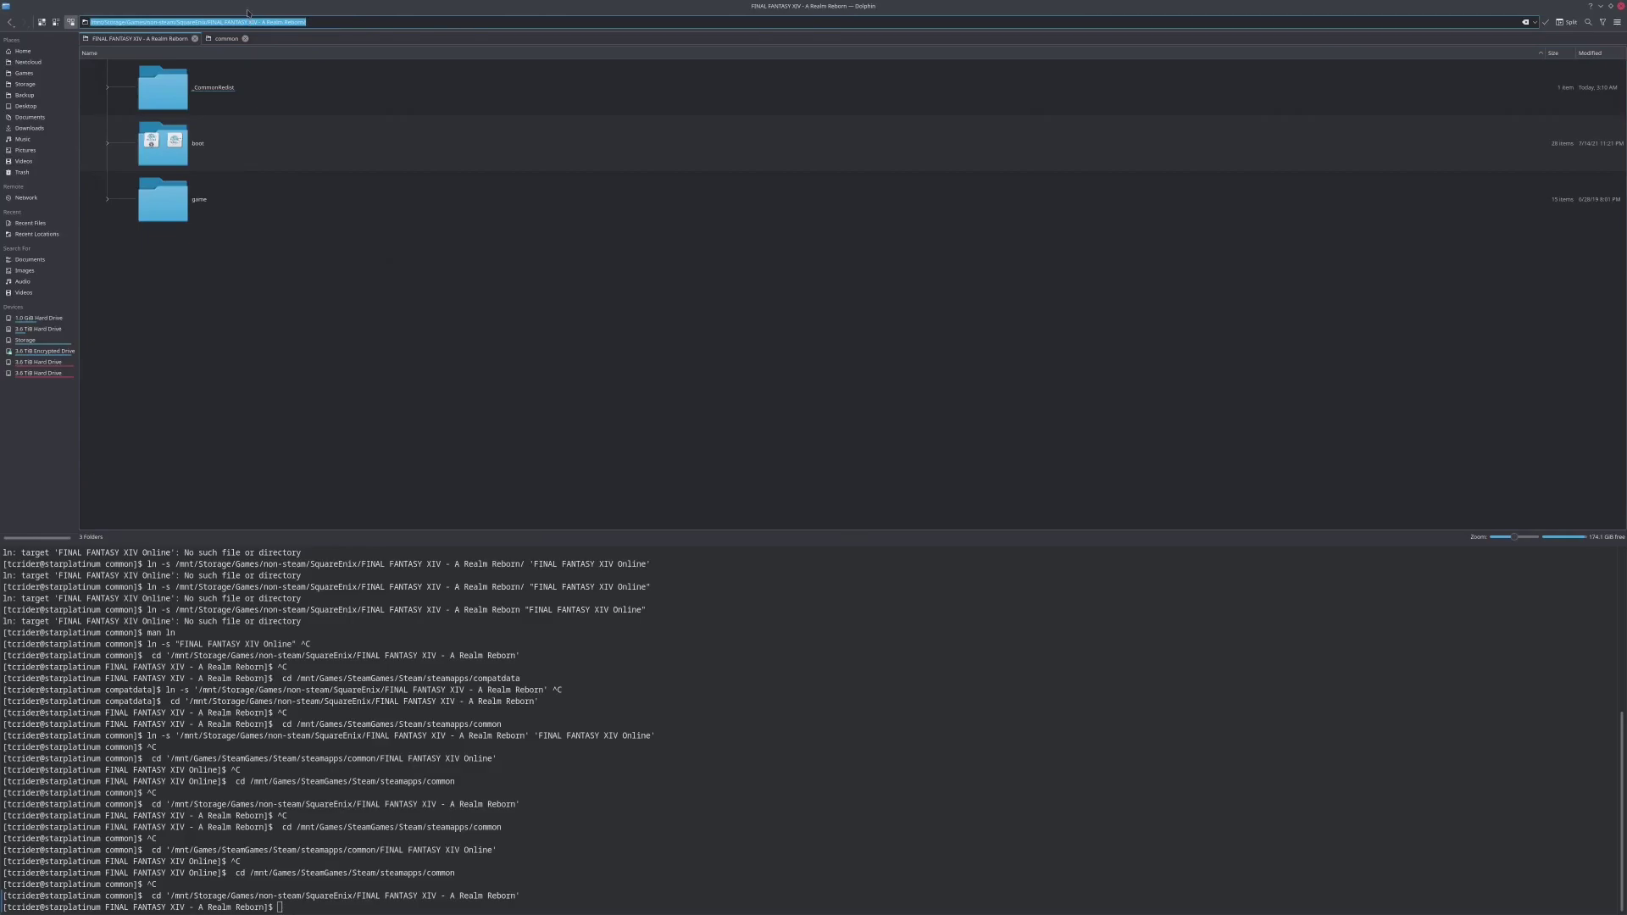
Start a terminal command in common: ln -s '/mnt/Storage/Games/non-steam/SquareEnix/FINAL FANTASY XIV - A Realm Reborn/' followed by an opening quote.
{"action": "left_click", "coordinate": [226, 38]}
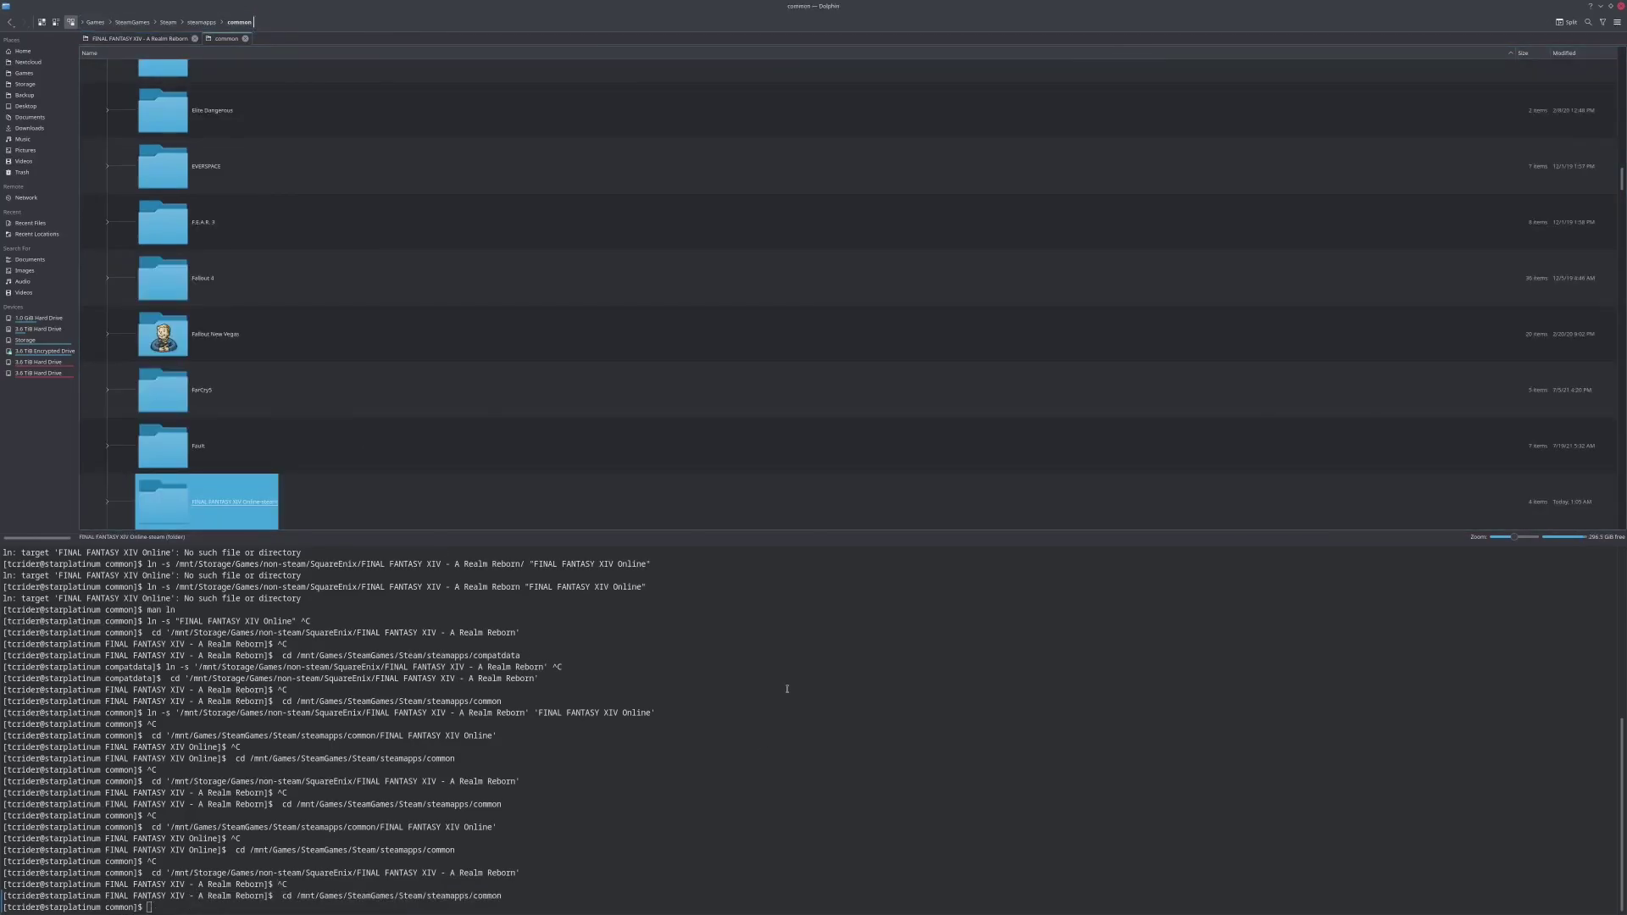
{"action": "type", "text": "ln -s ''"}
{"action": "right_click", "coordinate": [818, 593]}
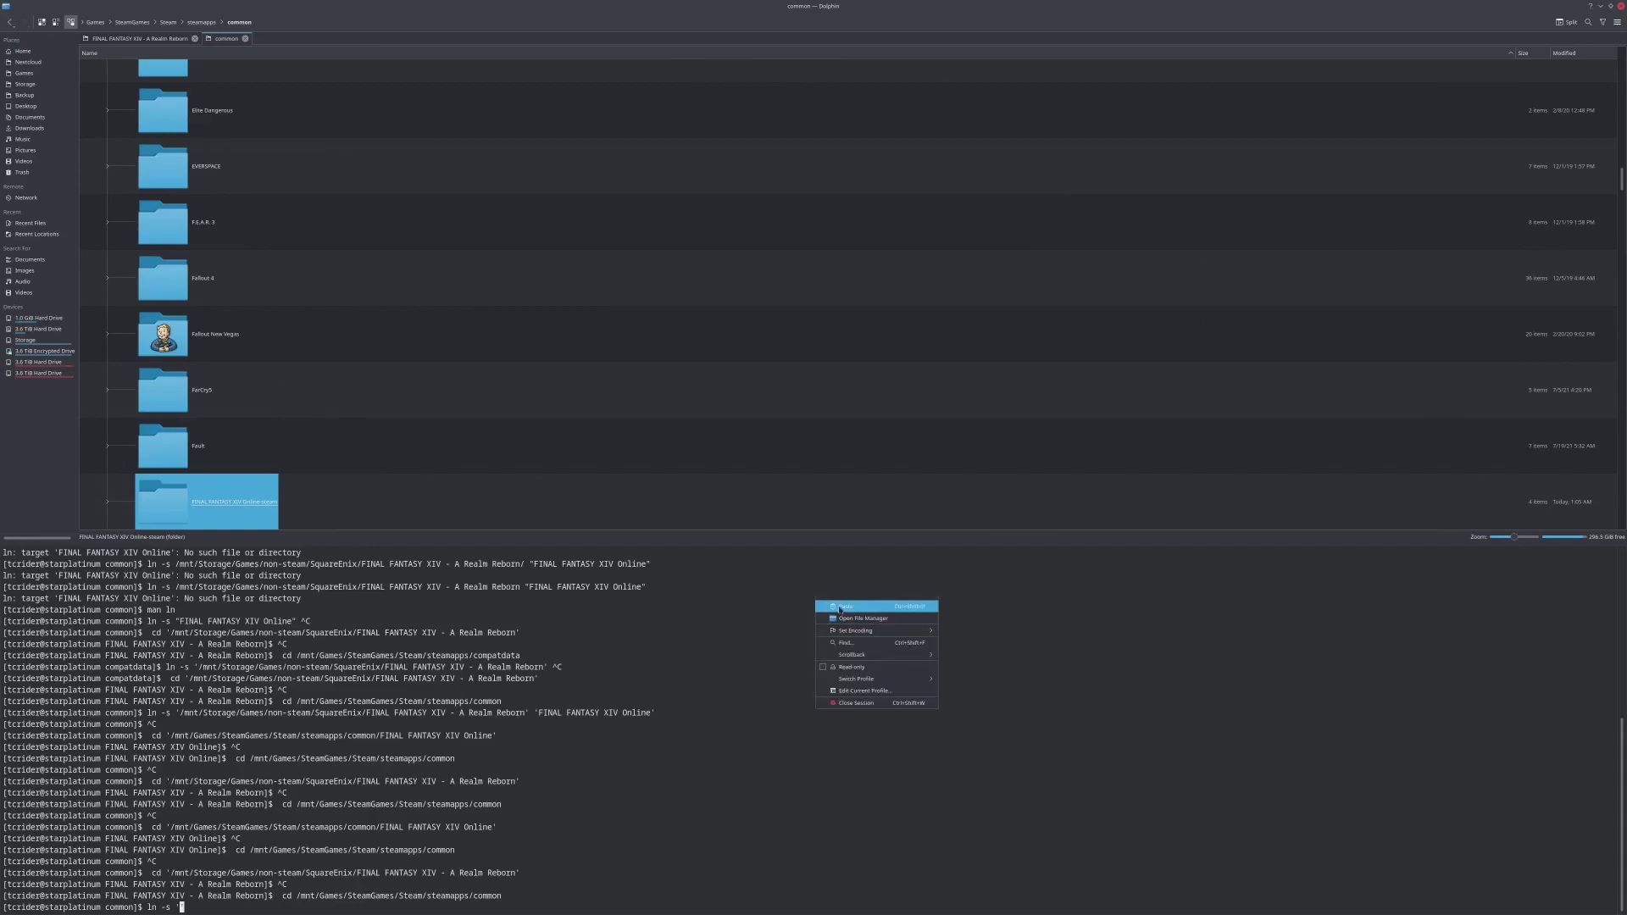
{"action": "left_click", "coordinate": [847, 613]}
{"action": "key", "text": "Left"}
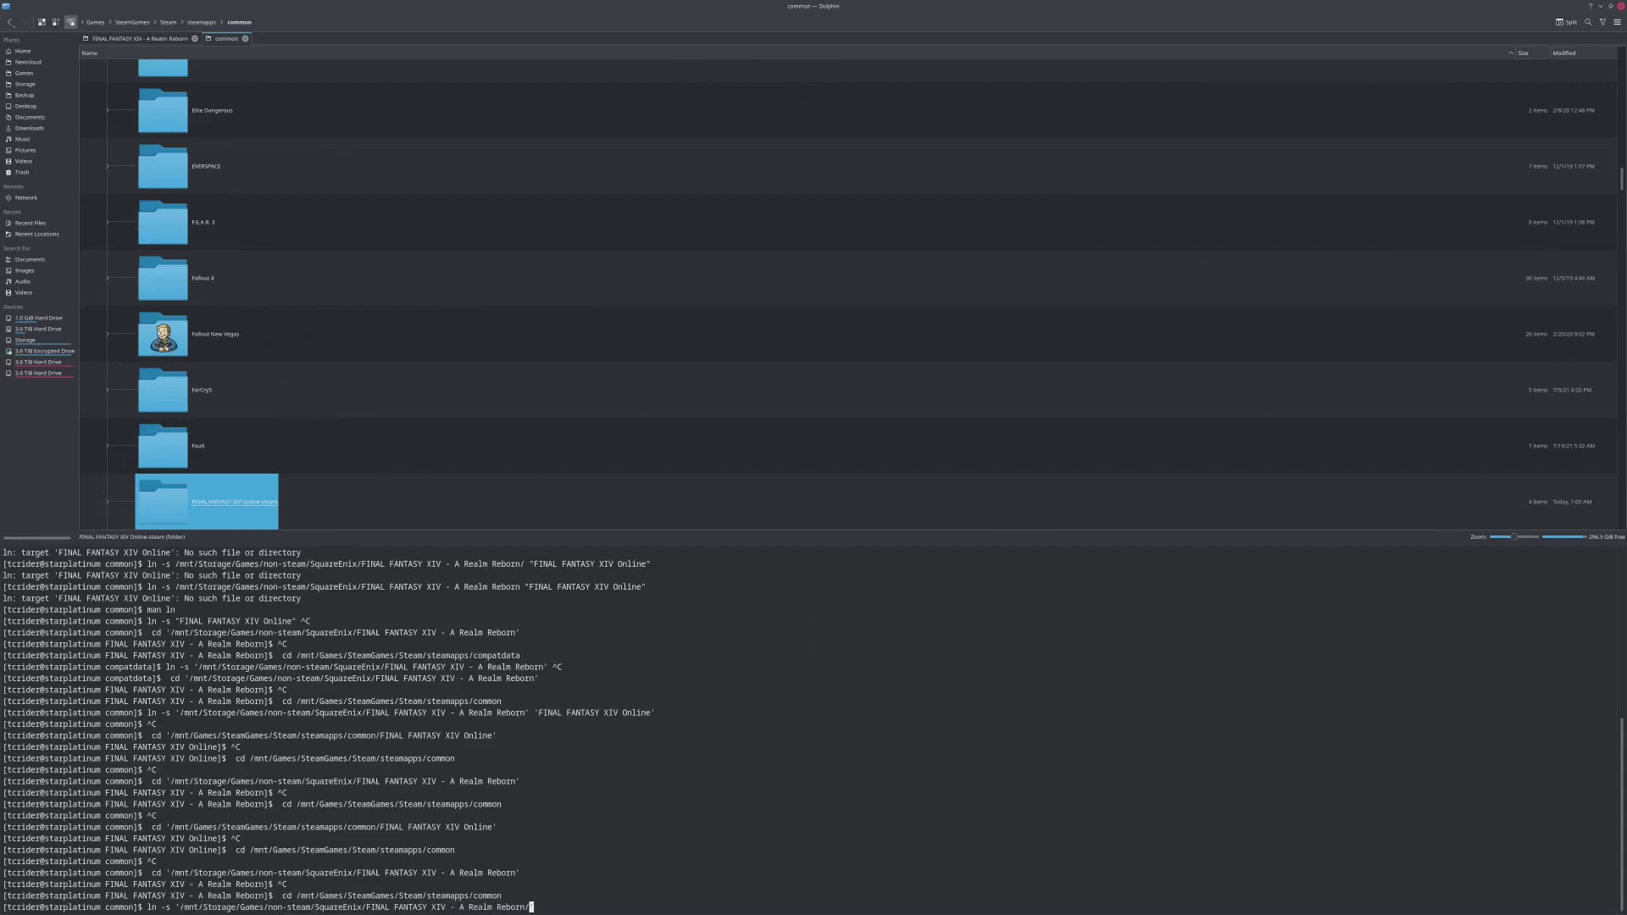
{"action": "key", "text": "ctrl+Left"}
{"action": "key", "text": "ctrl+Left"}
{"action": "key", "text": "ctrl+Left"}
{"action": "key", "text": "Right"}
{"action": "key", "text": "Right"}
{"action": "key", "text": "Right"}
{"action": "key", "text": "Right"}
{"action": "key", "text": "Right"}
{"action": "key", "text": "Right"}
{"action": "key", "text": "Right"}
{"action": "key", "text": "Right"}
{"action": "key", "text": "Right"}
{"action": "key", "text": "Right"}
{"action": "key", "text": "Right"}
{"action": "key", "text": "Right"}
{"action": "key", "text": "Right"}
{"action": "key", "text": "Right"}
{"action": "key", "text": "Right"}
{"action": "key", "text": "Right"}
{"action": "type", "text": "''"}
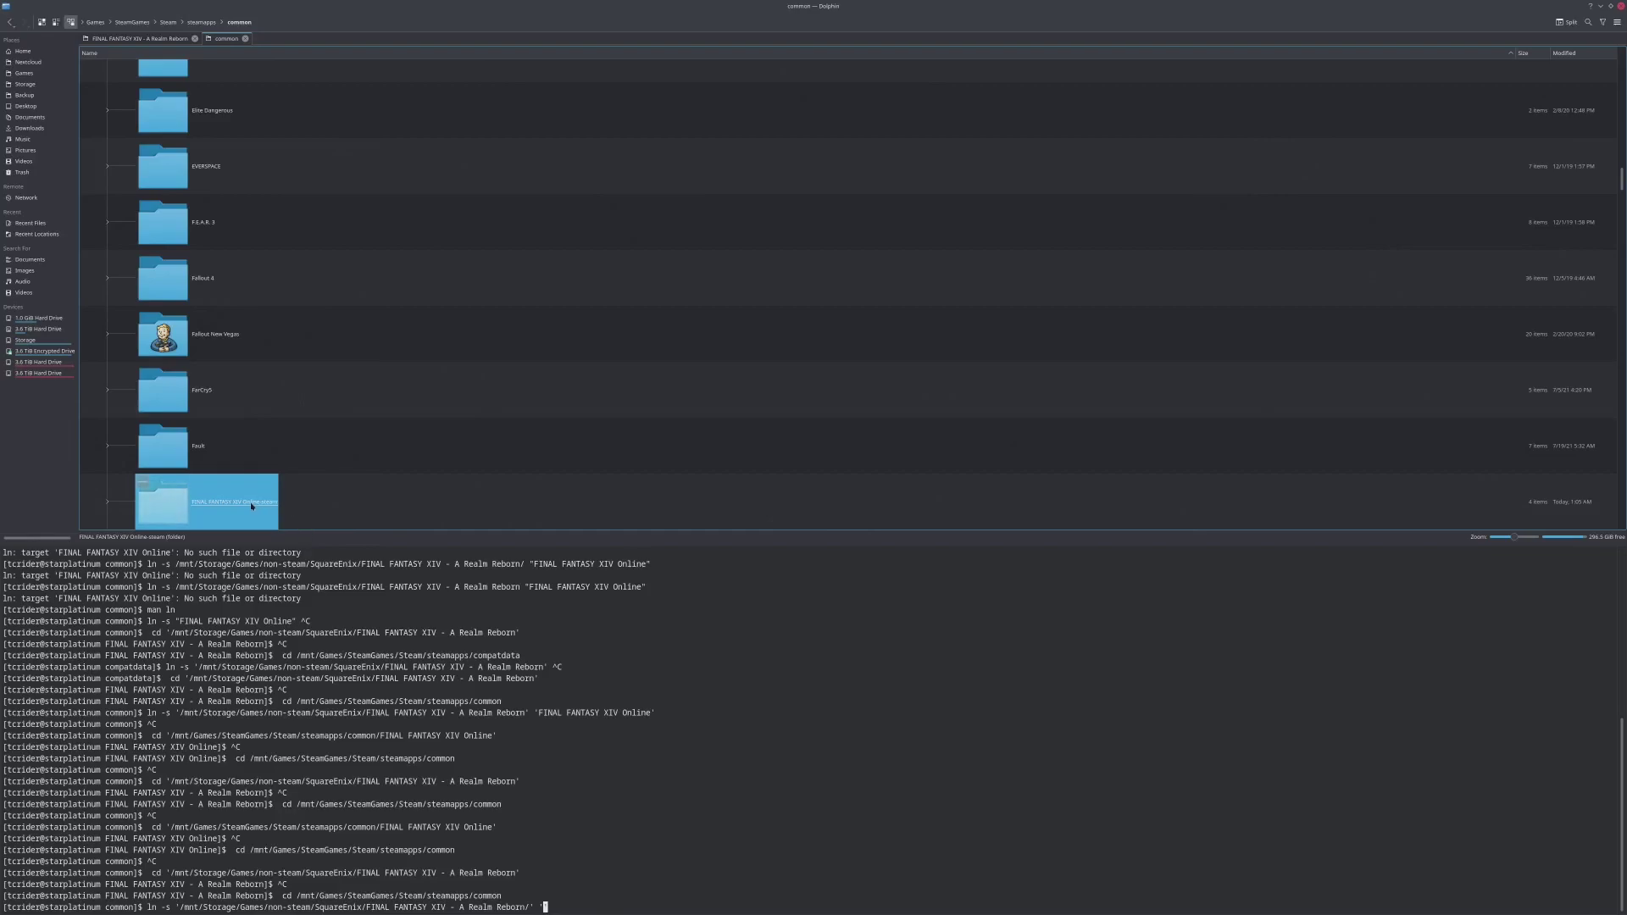
Copy the renamed folder's name and complete the command with the link name 'FINAL FANTASY XIV Online', without the -steam suffix.
{"action": "right_click", "coordinate": [287, 502]}
{"action": "left_click", "coordinate": [296, 607]}
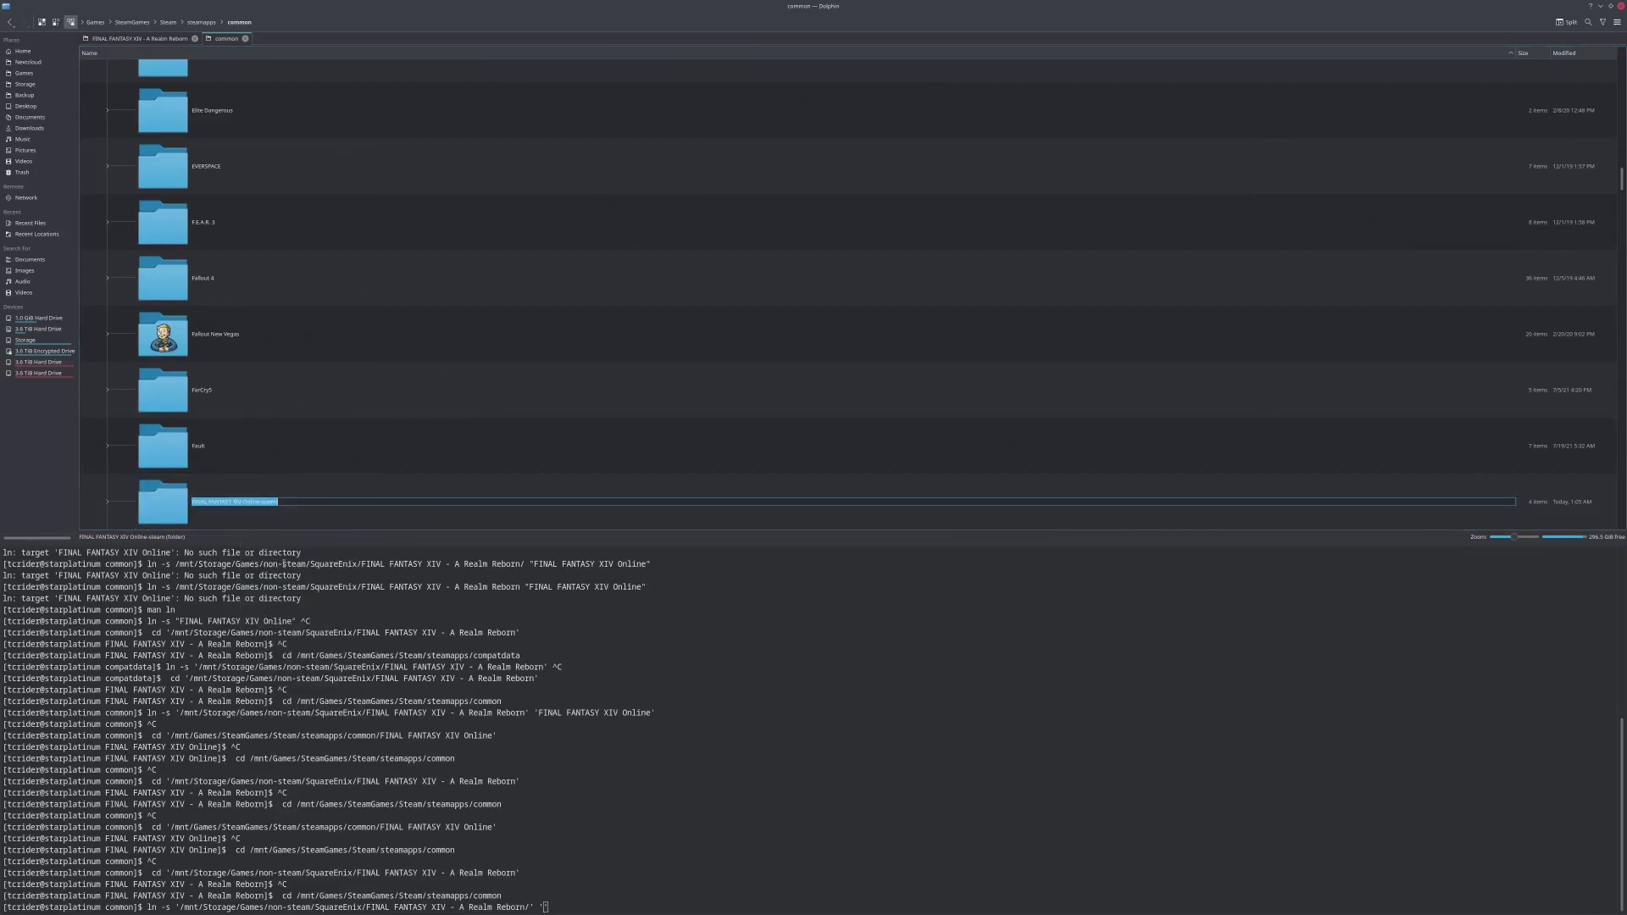
{"action": "left_click", "coordinate": [259, 501]}
{"action": "left_click_drag", "start_coordinate": [259, 501], "coordinate": [157, 501]}
{"action": "key", "text": "super+c"}
{"action": "left_click", "coordinate": [857, 653]}
{"action": "right_click", "coordinate": [761, 617]}
{"action": "left_click", "coordinate": [788, 633]}
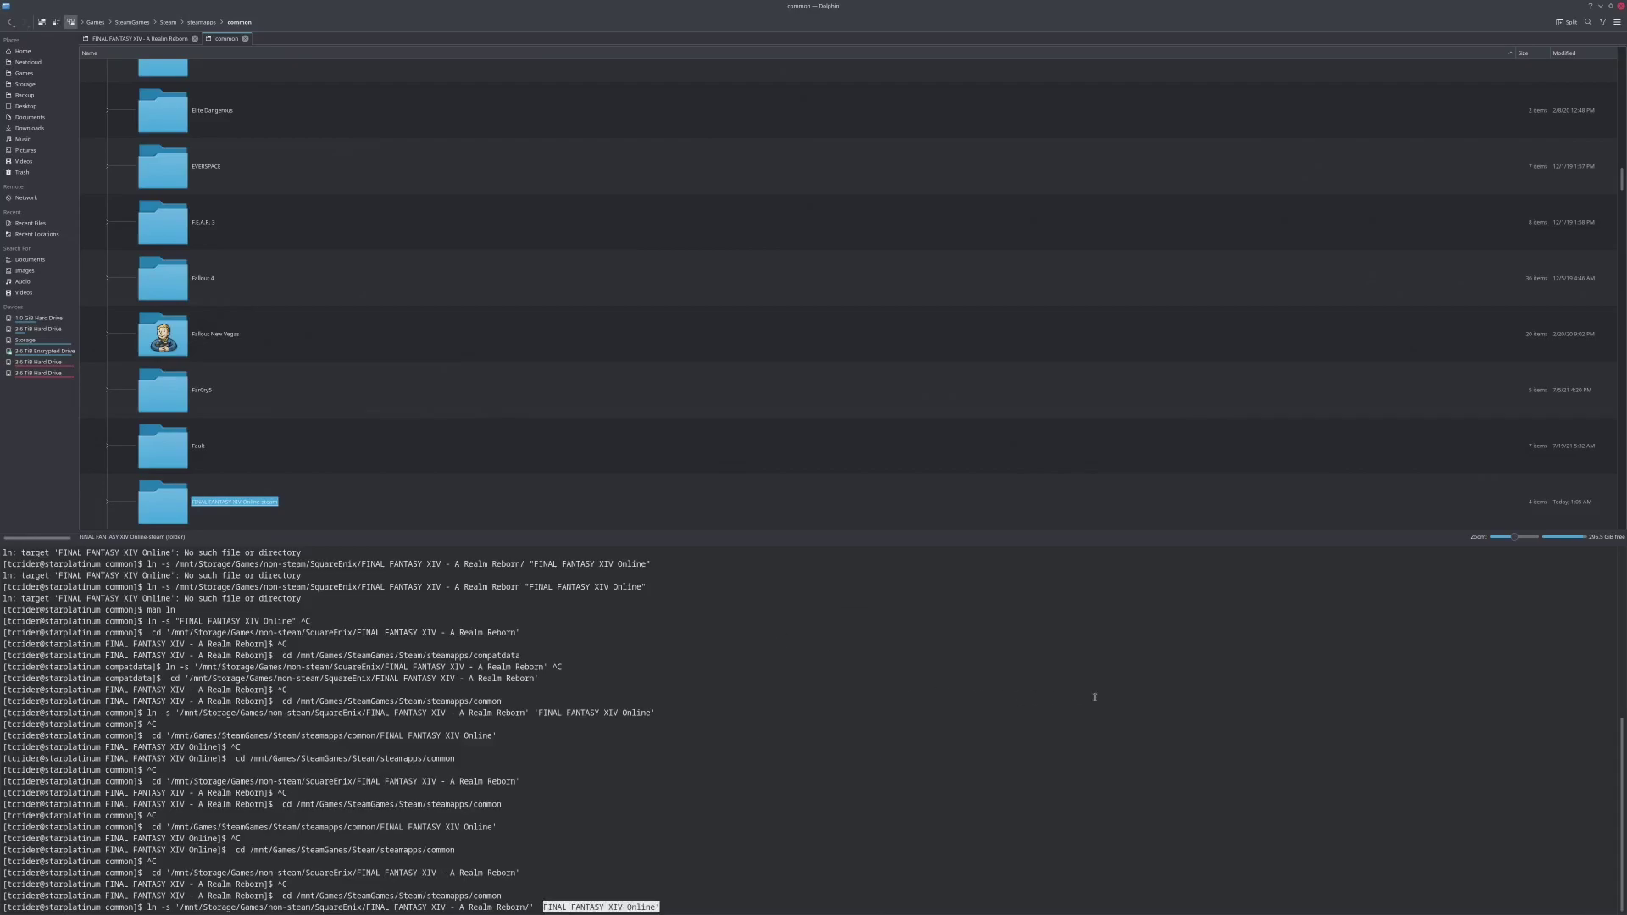
Enlarge the terminal text by two levels and run the ln -s command to create the FINAL FANTASY XIV Online link.
{"action": "key", "text": "ctrl+plus"}
{"action": "key", "text": "ctrl+plus"}
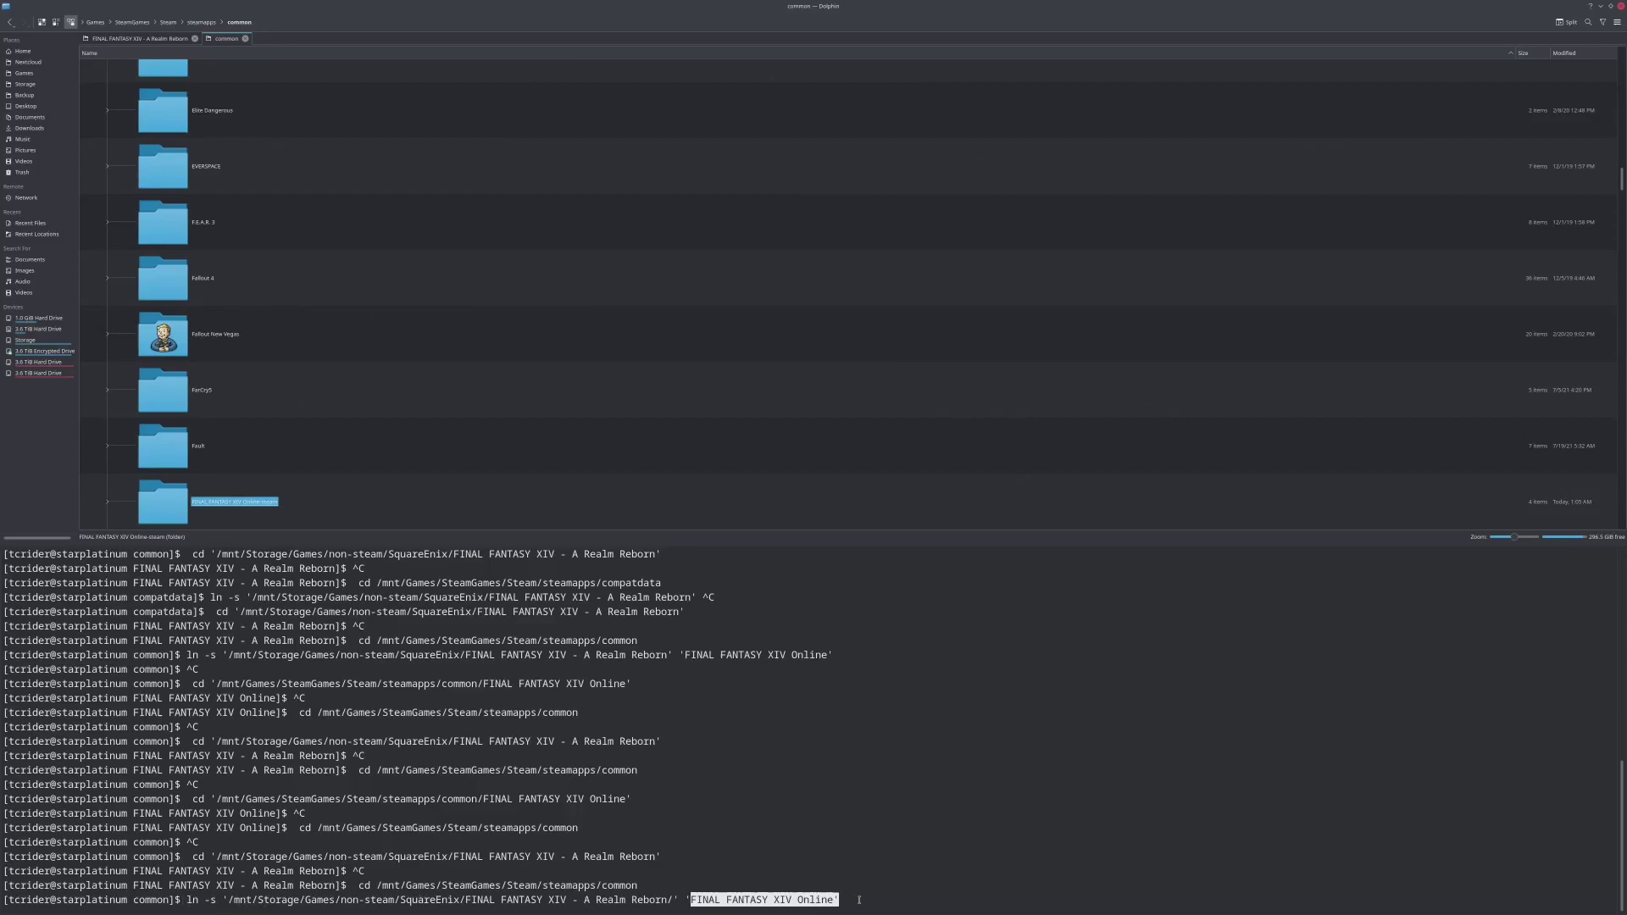
{"action": "left_click_drag", "start_coordinate": [858, 900], "coordinate": [180, 899]}
{"action": "left_click", "coordinate": [911, 789]}
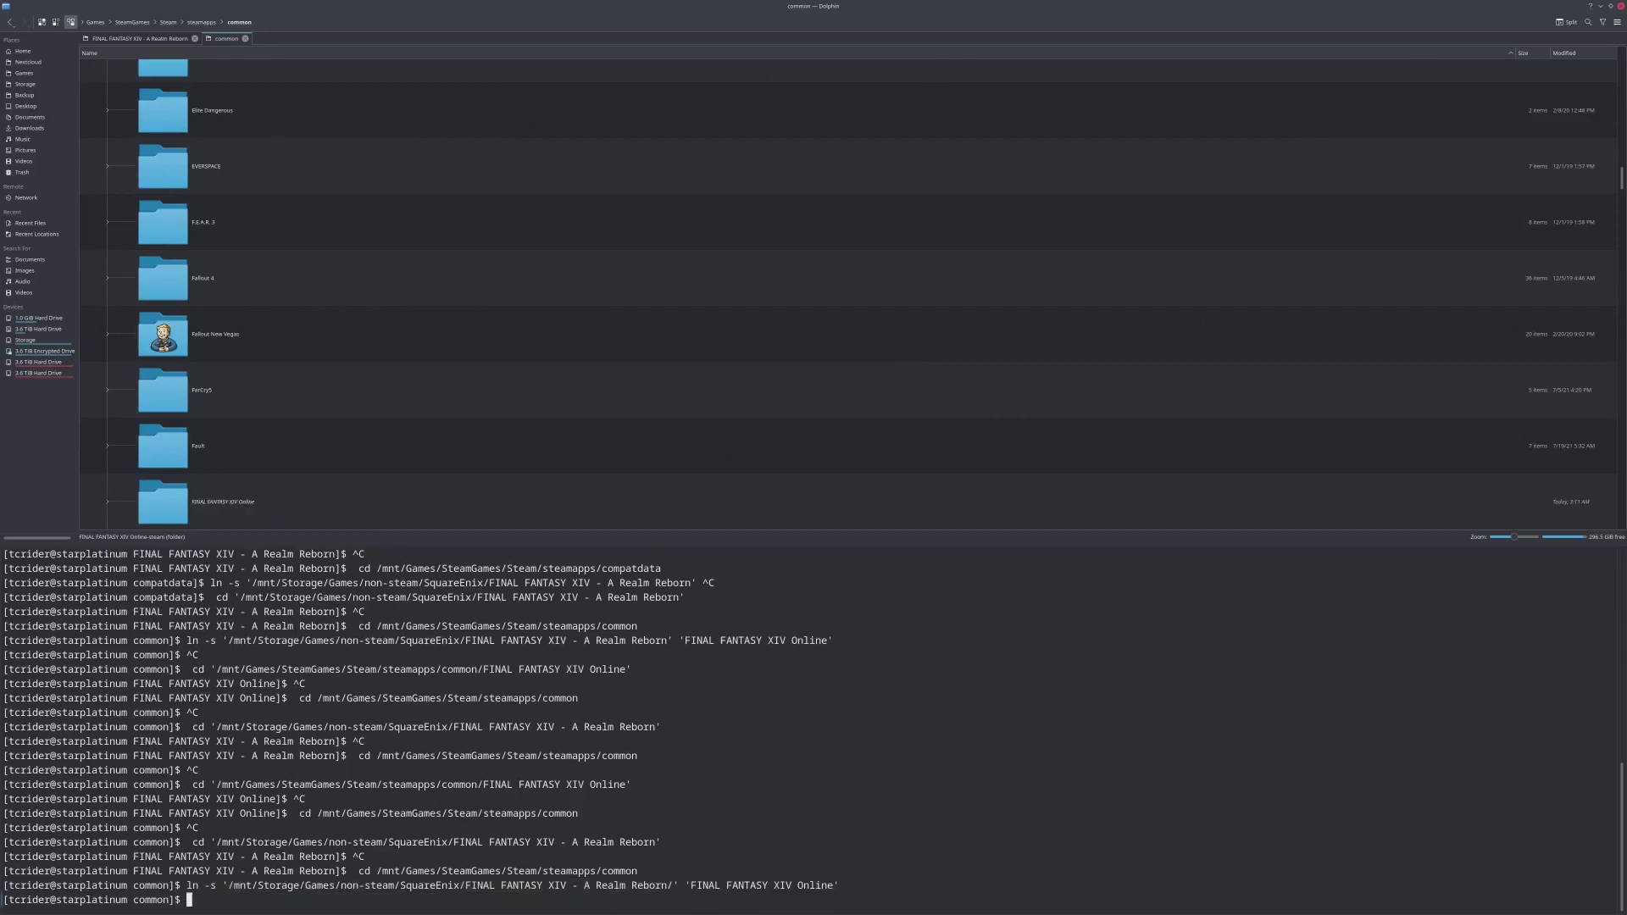
Refresh the common folder and check the new FINAL FANTASY XIV Online link beside the renamed folder.
{"action": "left_click", "coordinate": [773, 442]}
{"action": "key", "text": "F5"}
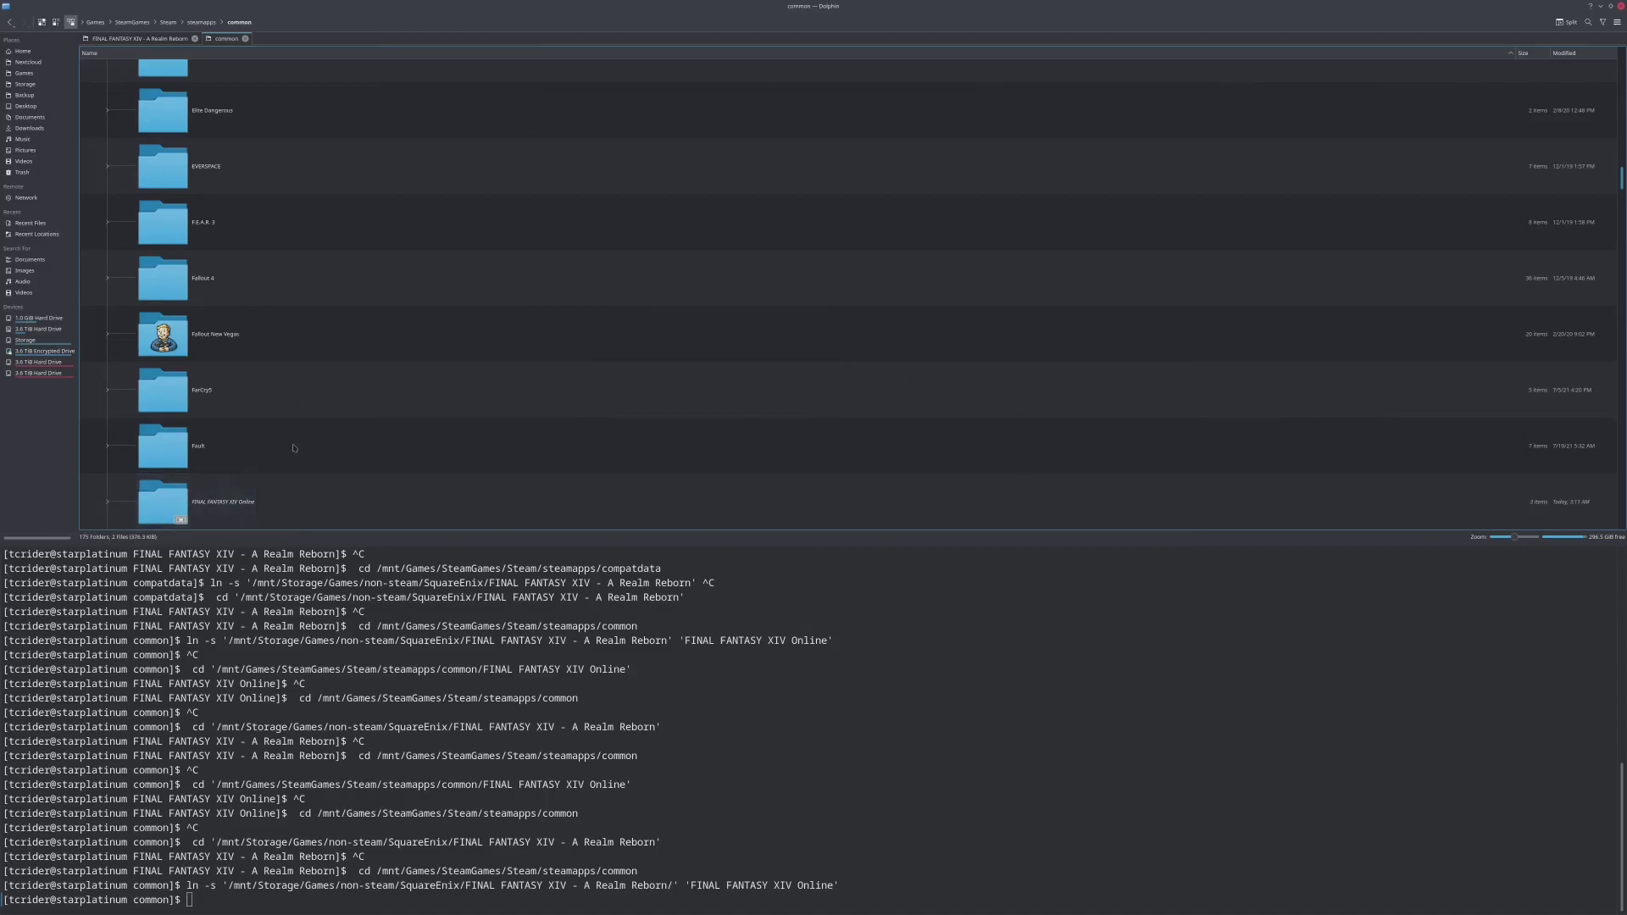
{"action": "scroll", "coordinate": [285, 405], "scroll_direction": "down", "scroll_amount": 3}
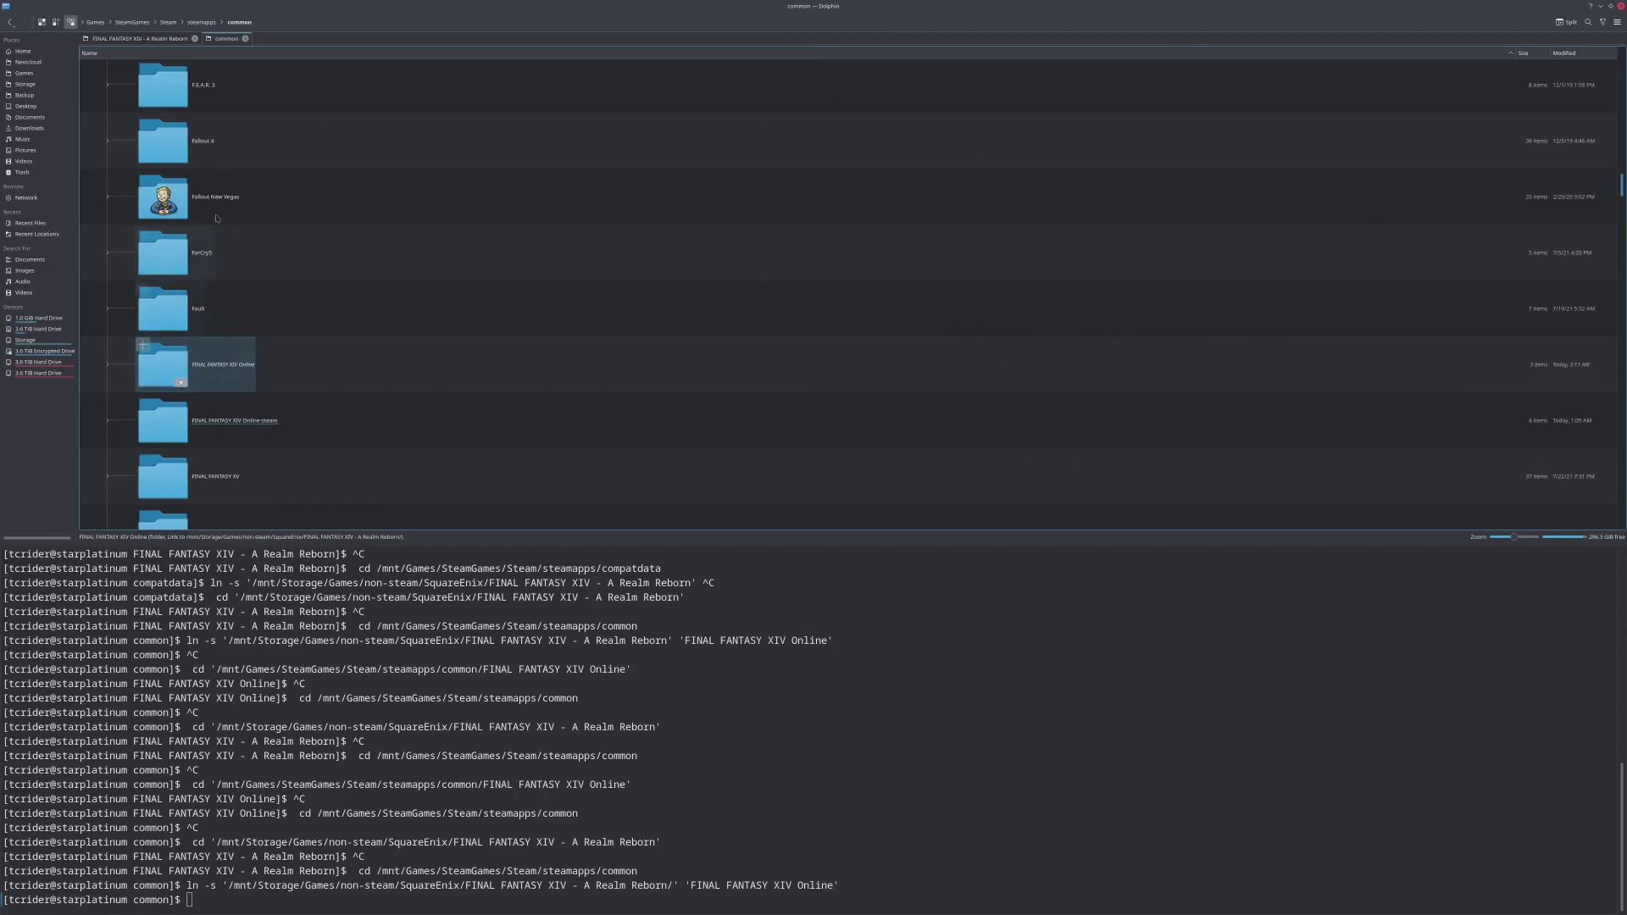
Open the linked FINAL FANTASY XIV Online folder to inspect its contents, and return to the common folder.
{"action": "left_click", "coordinate": [217, 376]}
{"action": "double_click", "coordinate": [218, 374]}
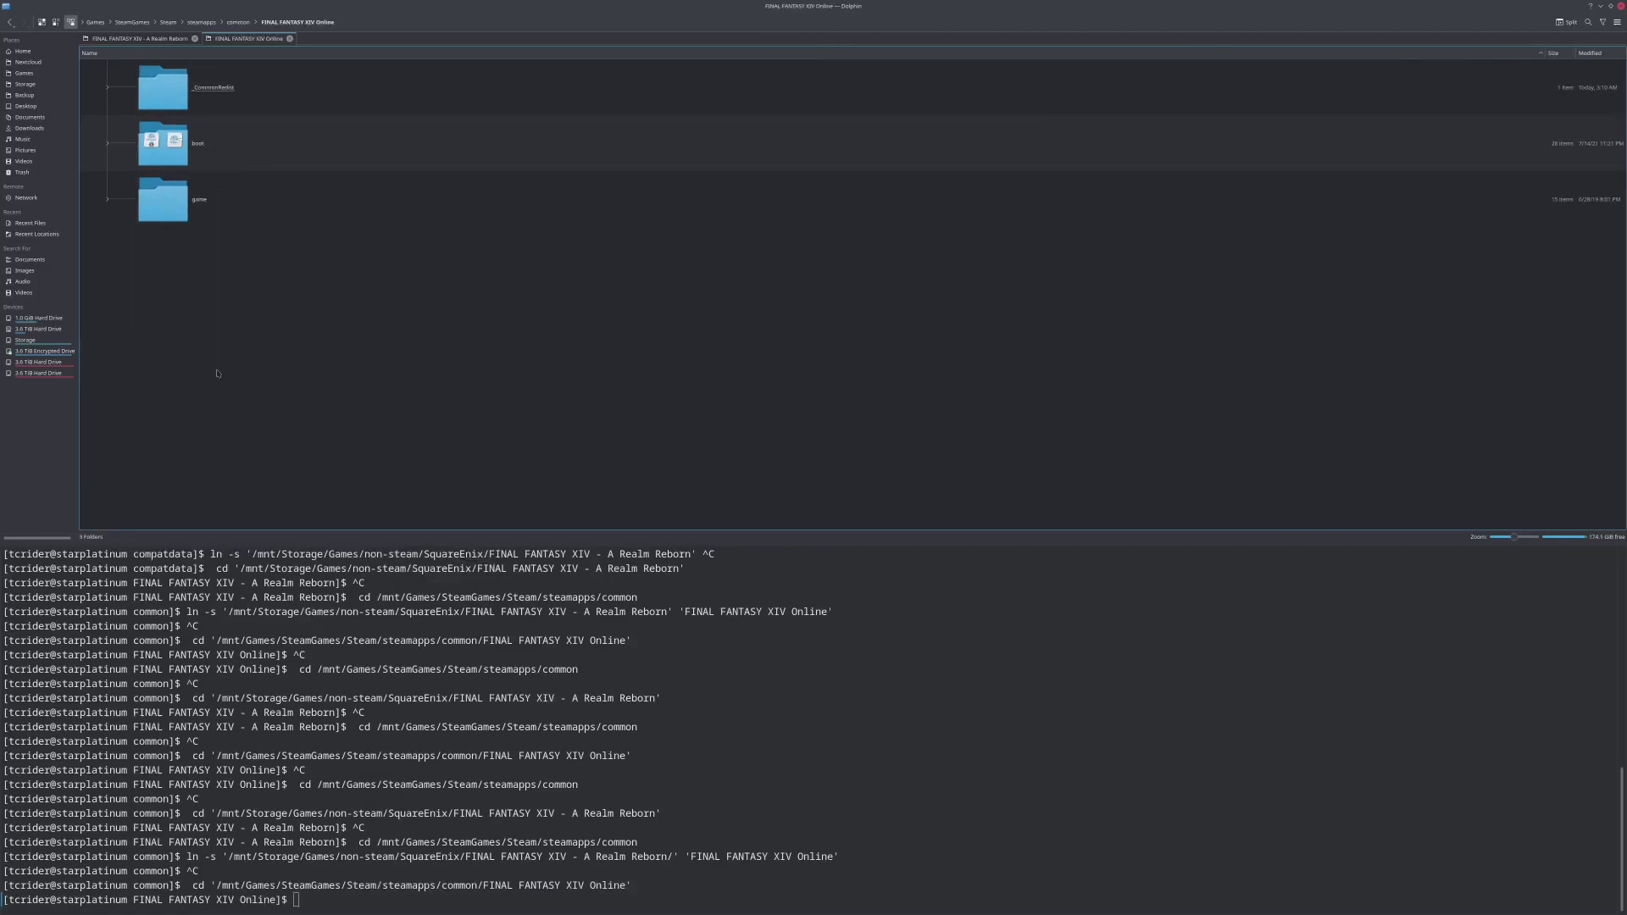
{"action": "left_click", "coordinate": [238, 22]}
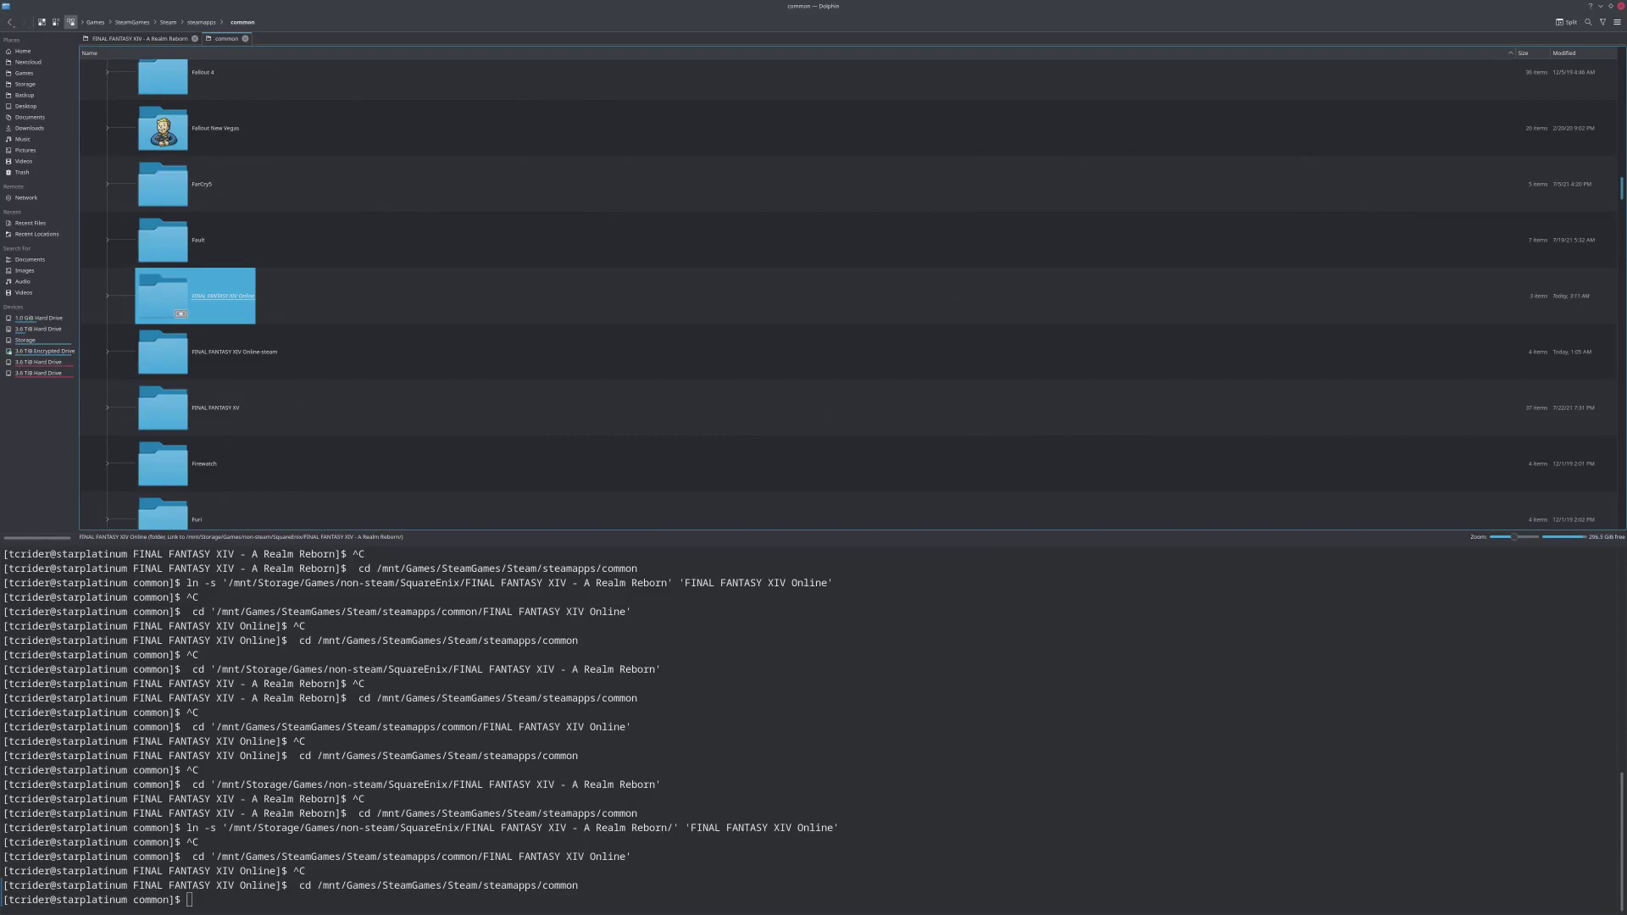
Switch to Steam and check the launch options in FINAL FANTASY XIV Online Free Trial's properties, examining the NOSTEAM=1 part.
{"action": "key", "text": "alt+Tab"}
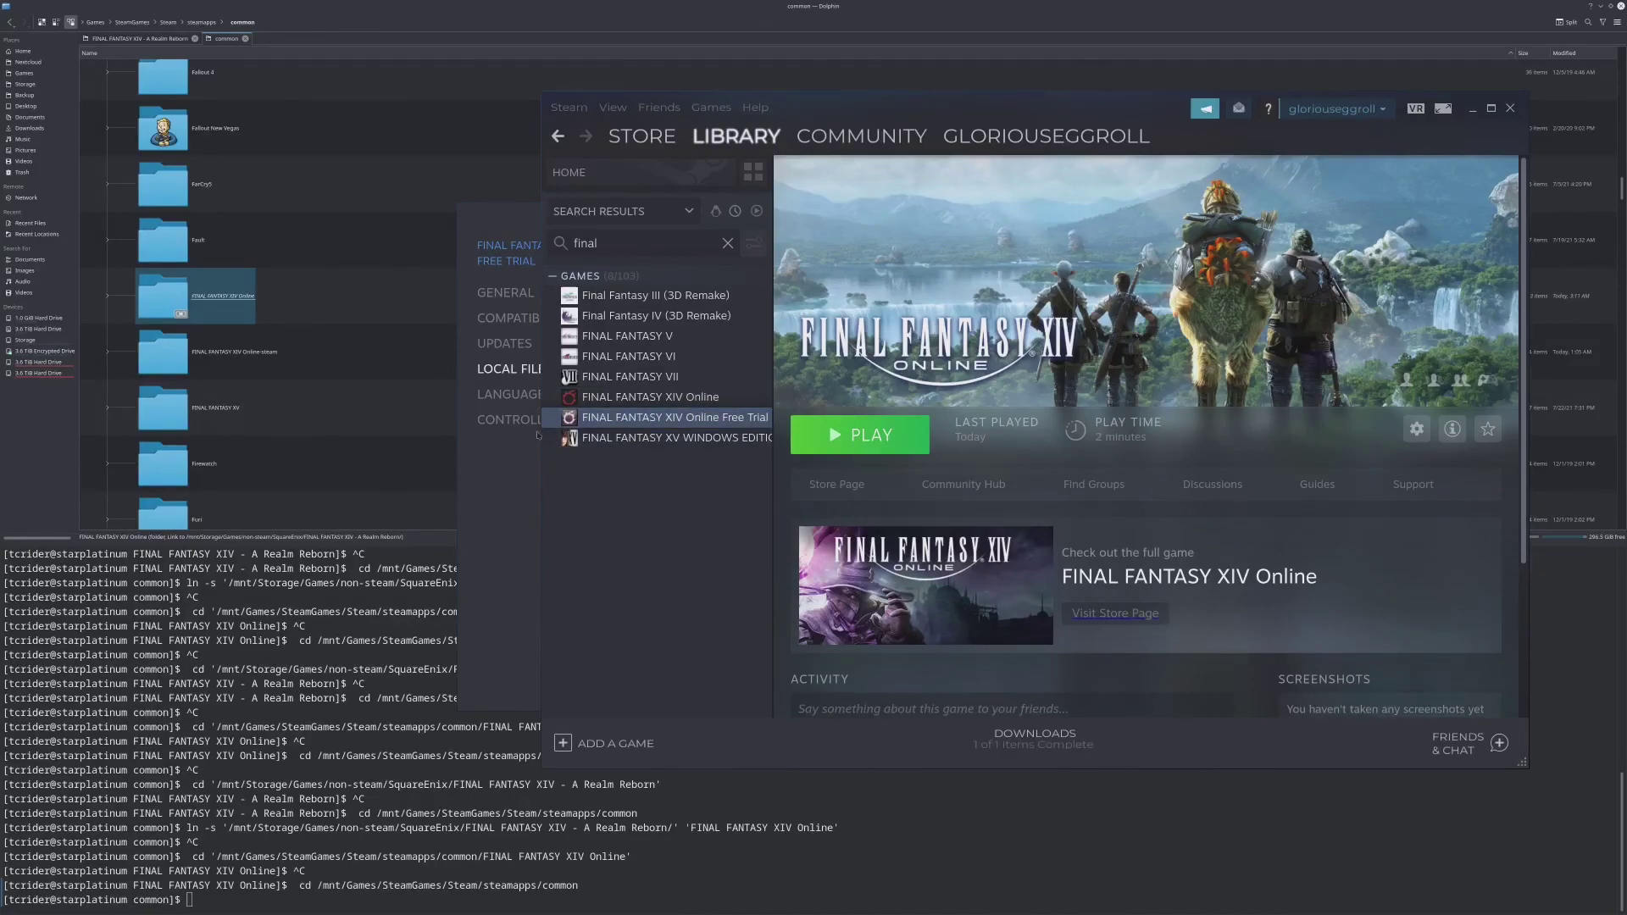
{"action": "right_click", "coordinate": [674, 427]}
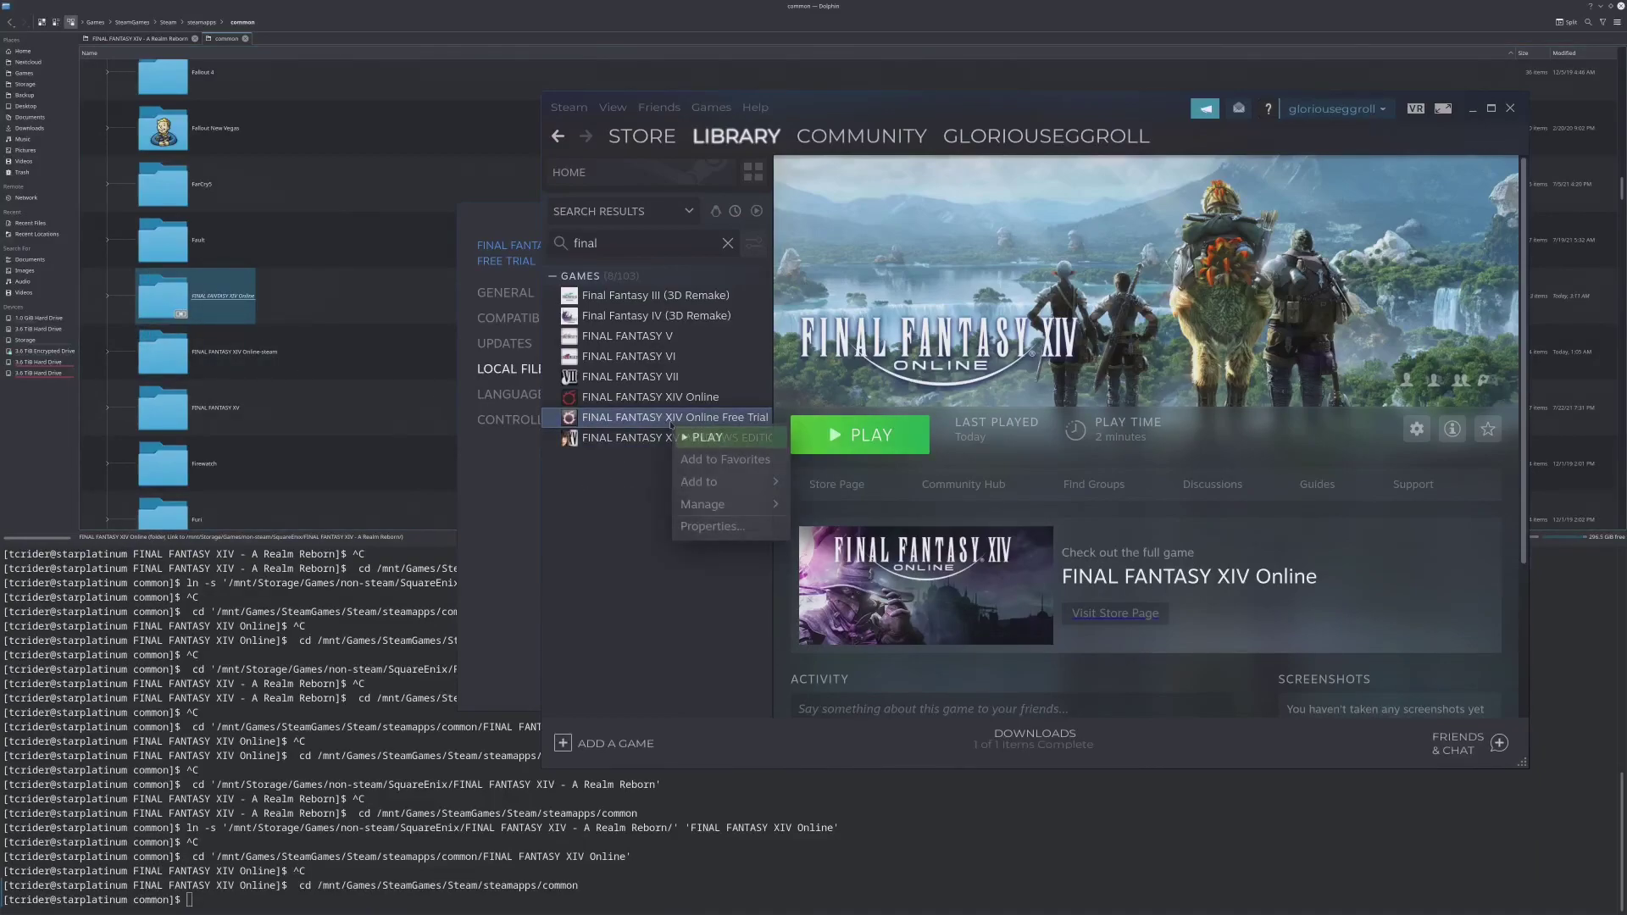
{"action": "left_click", "coordinate": [693, 526]}
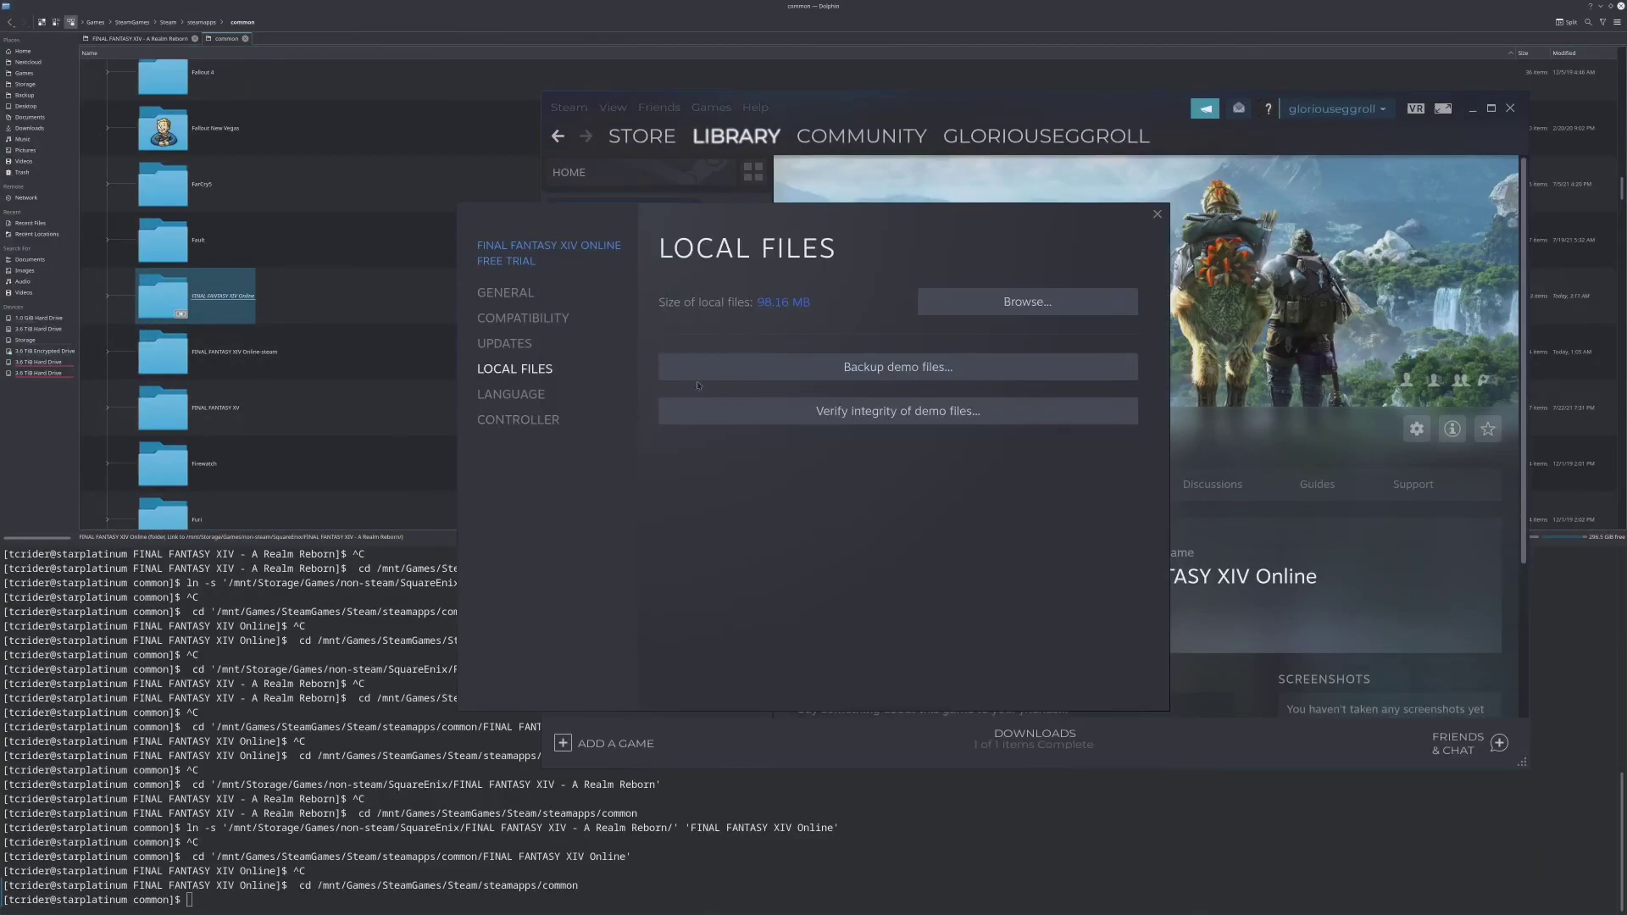
{"action": "left_click_drag", "start_coordinate": [741, 458], "coordinate": [696, 461]}
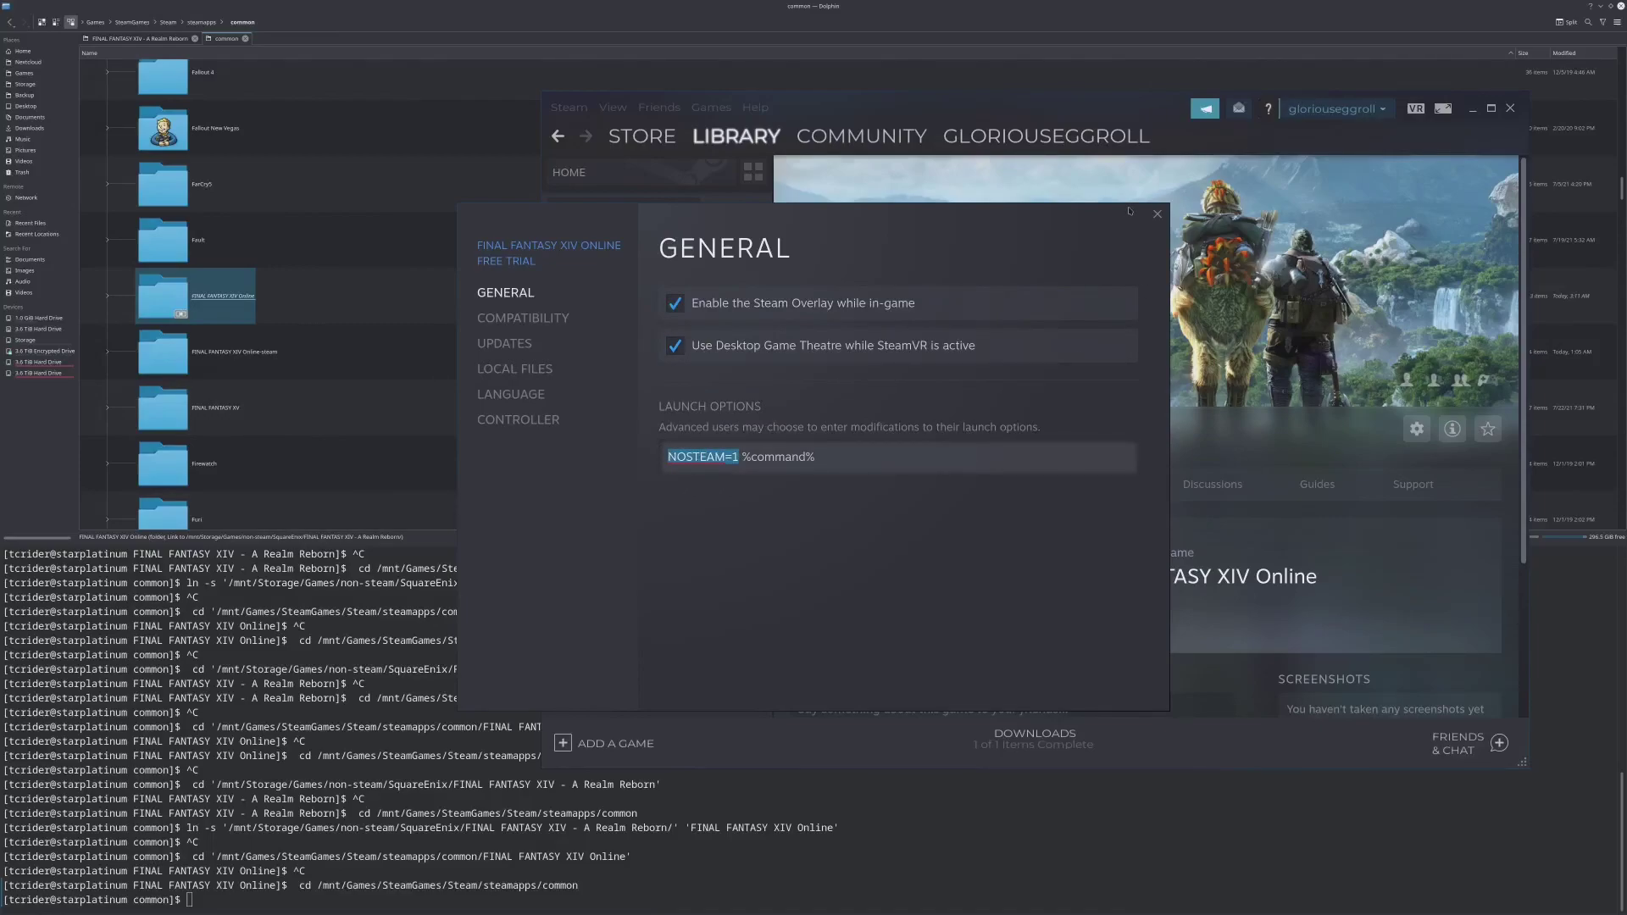
{"action": "left_click", "coordinate": [1156, 214]}
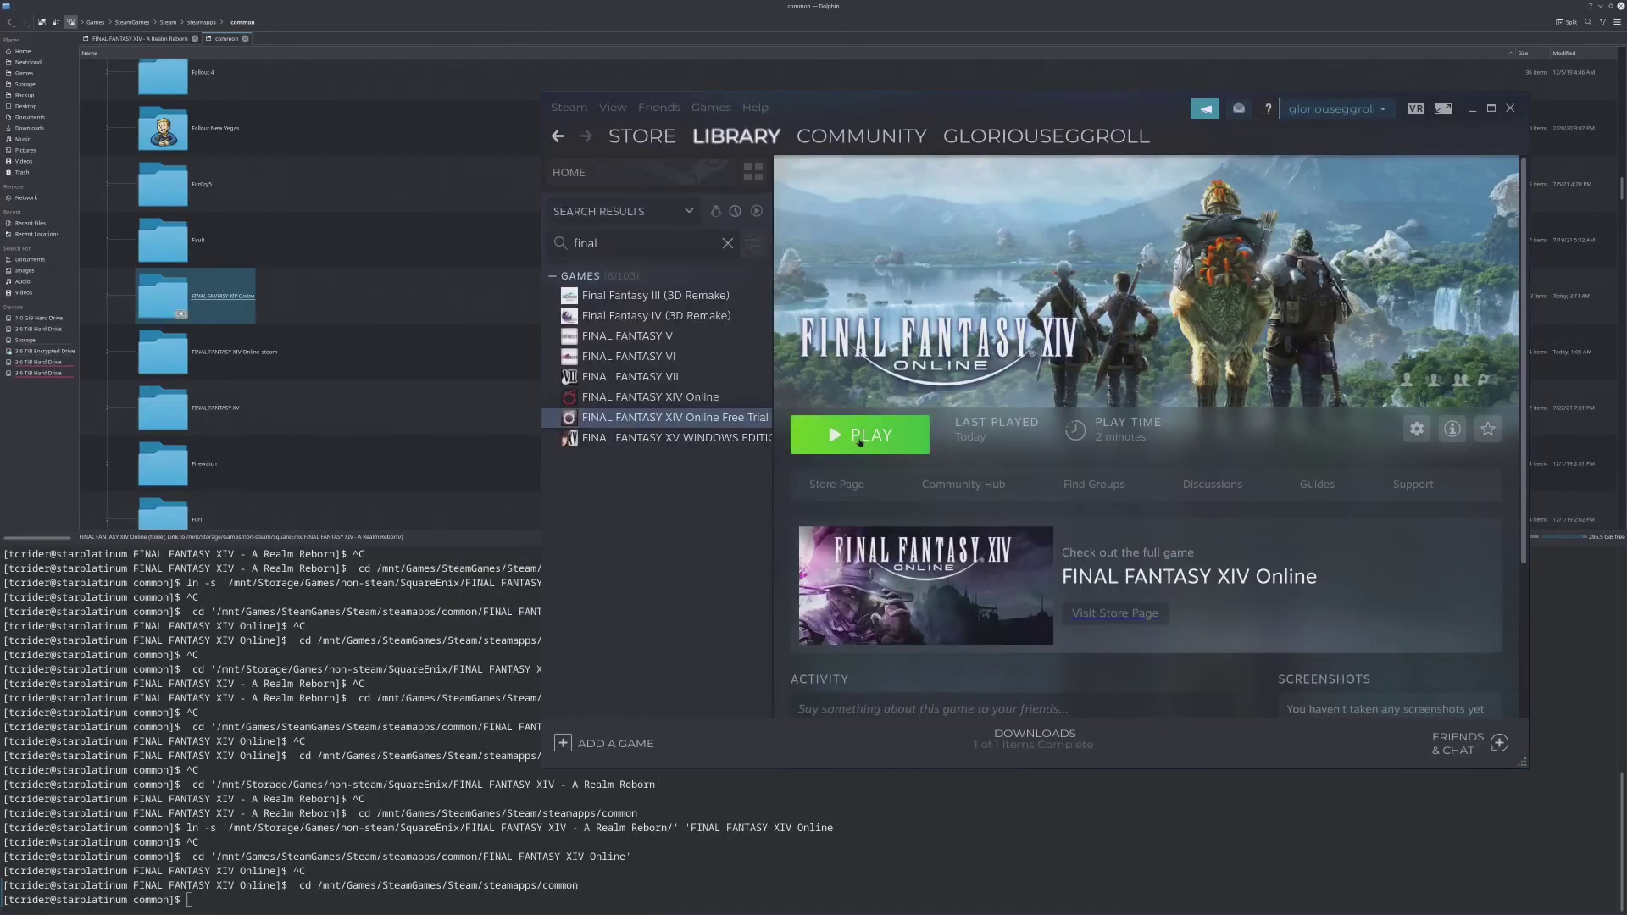
Launch FINAL FANTASY XIV Online Free Trial from the Steam library and accept the launcher's security warnings.
{"action": "left_click", "coordinate": [859, 442]}
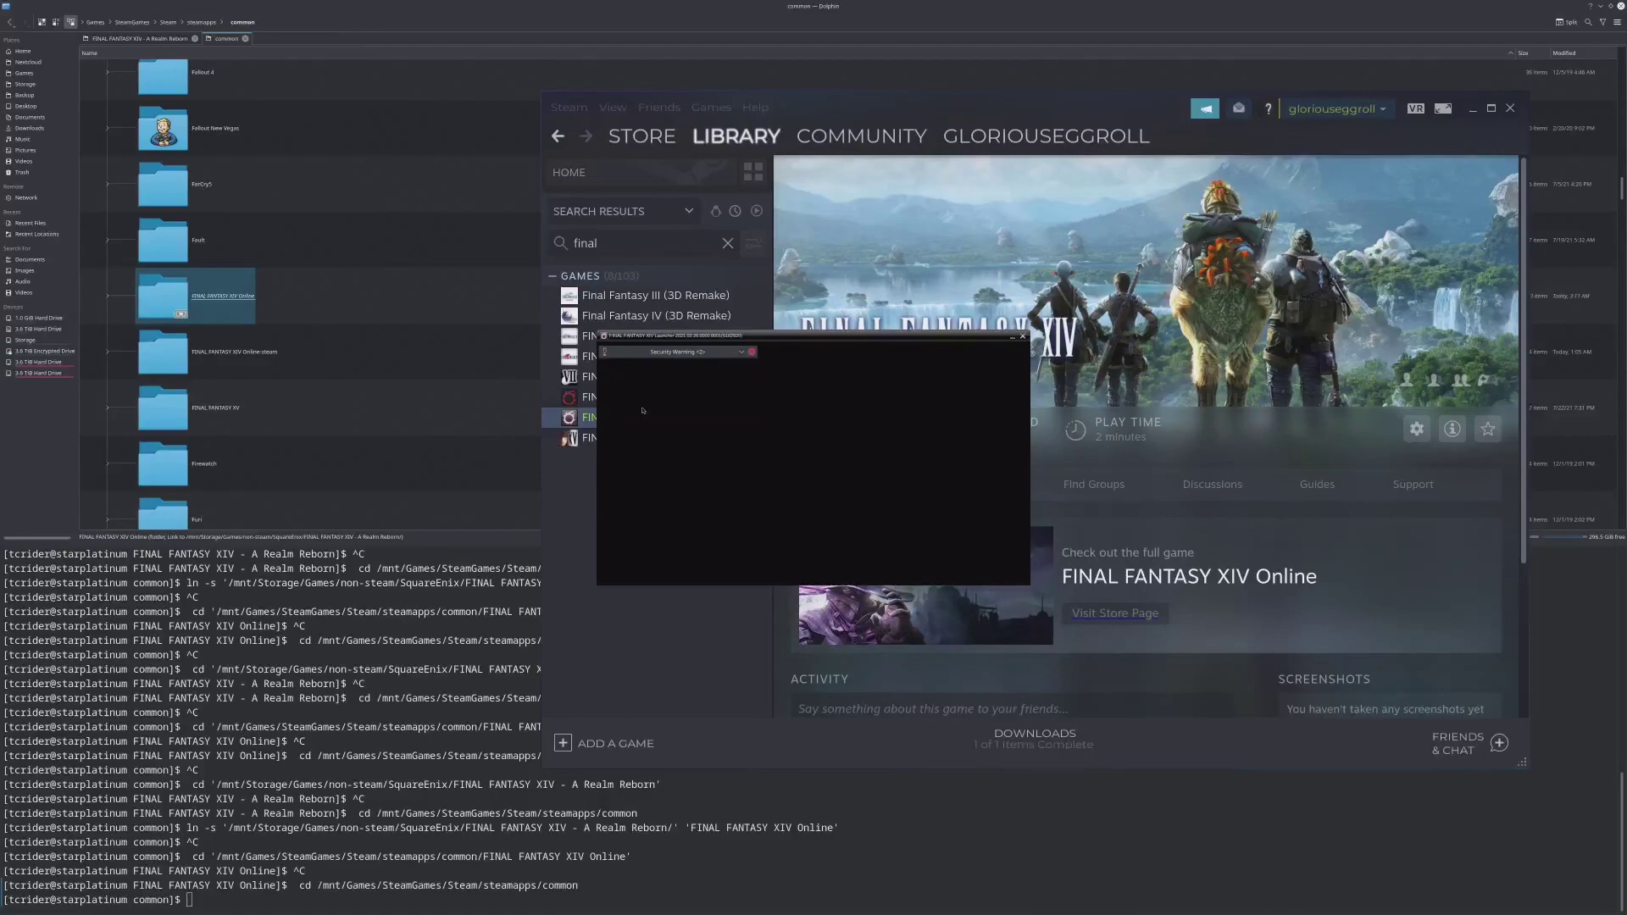
{"action": "left_click", "coordinate": [643, 410]}
{"action": "left_click", "coordinate": [643, 410]}
{"action": "left_click", "coordinate": [643, 410]}
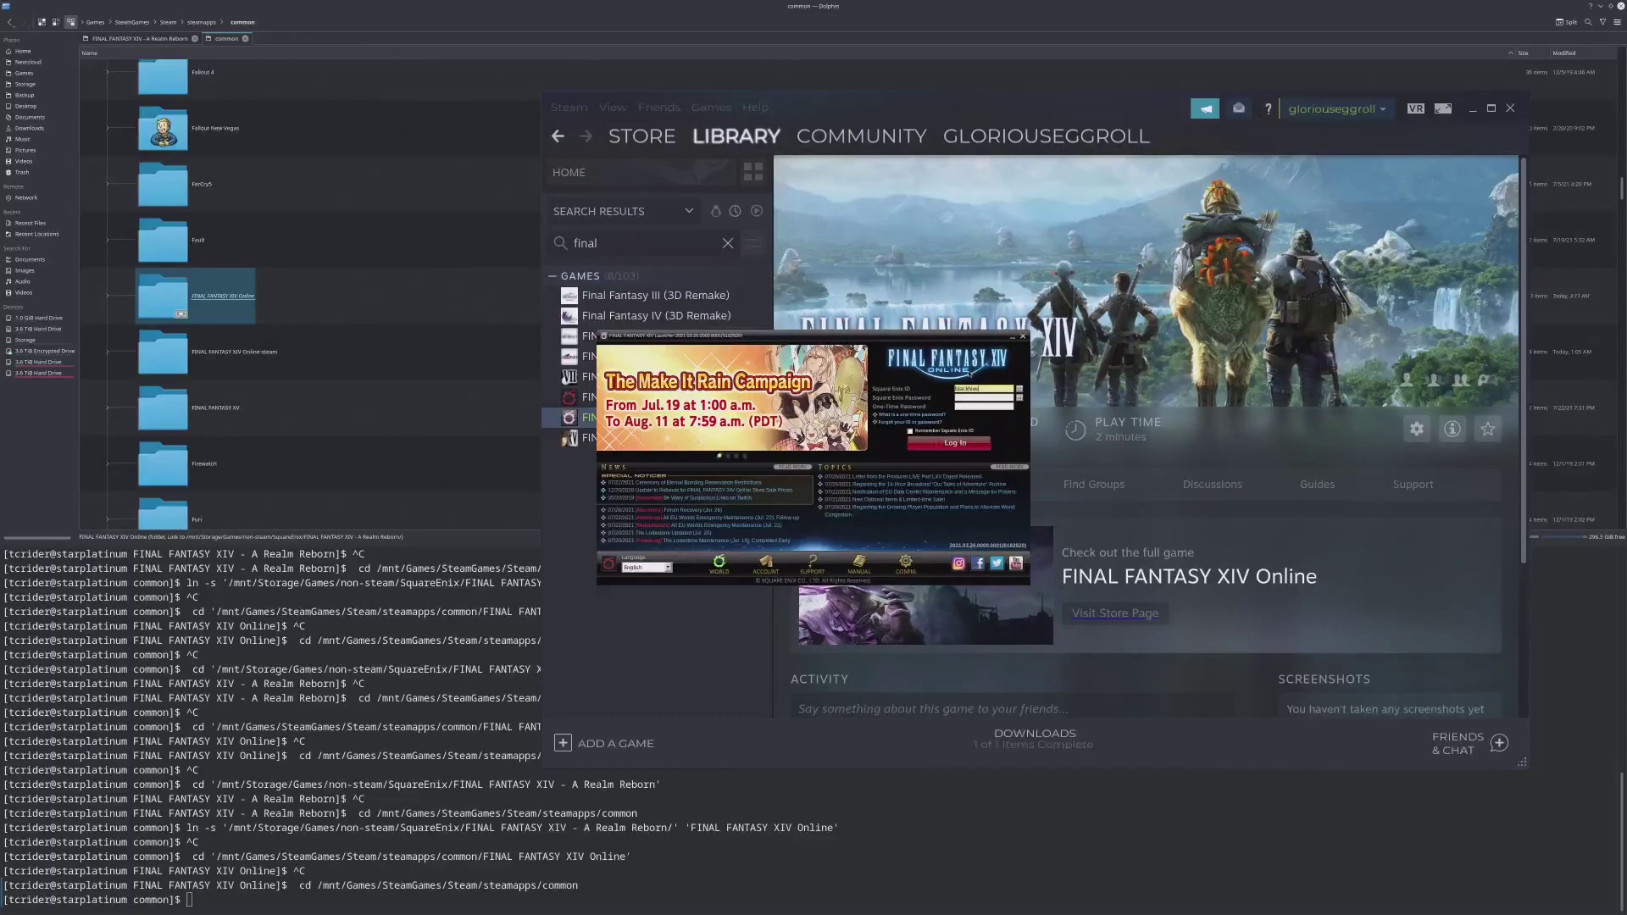
Sign in to the game launcher with the Square Enix ID and account password.
{"action": "key", "text": "Tab"}
{"action": "type", "text": "•••••"}
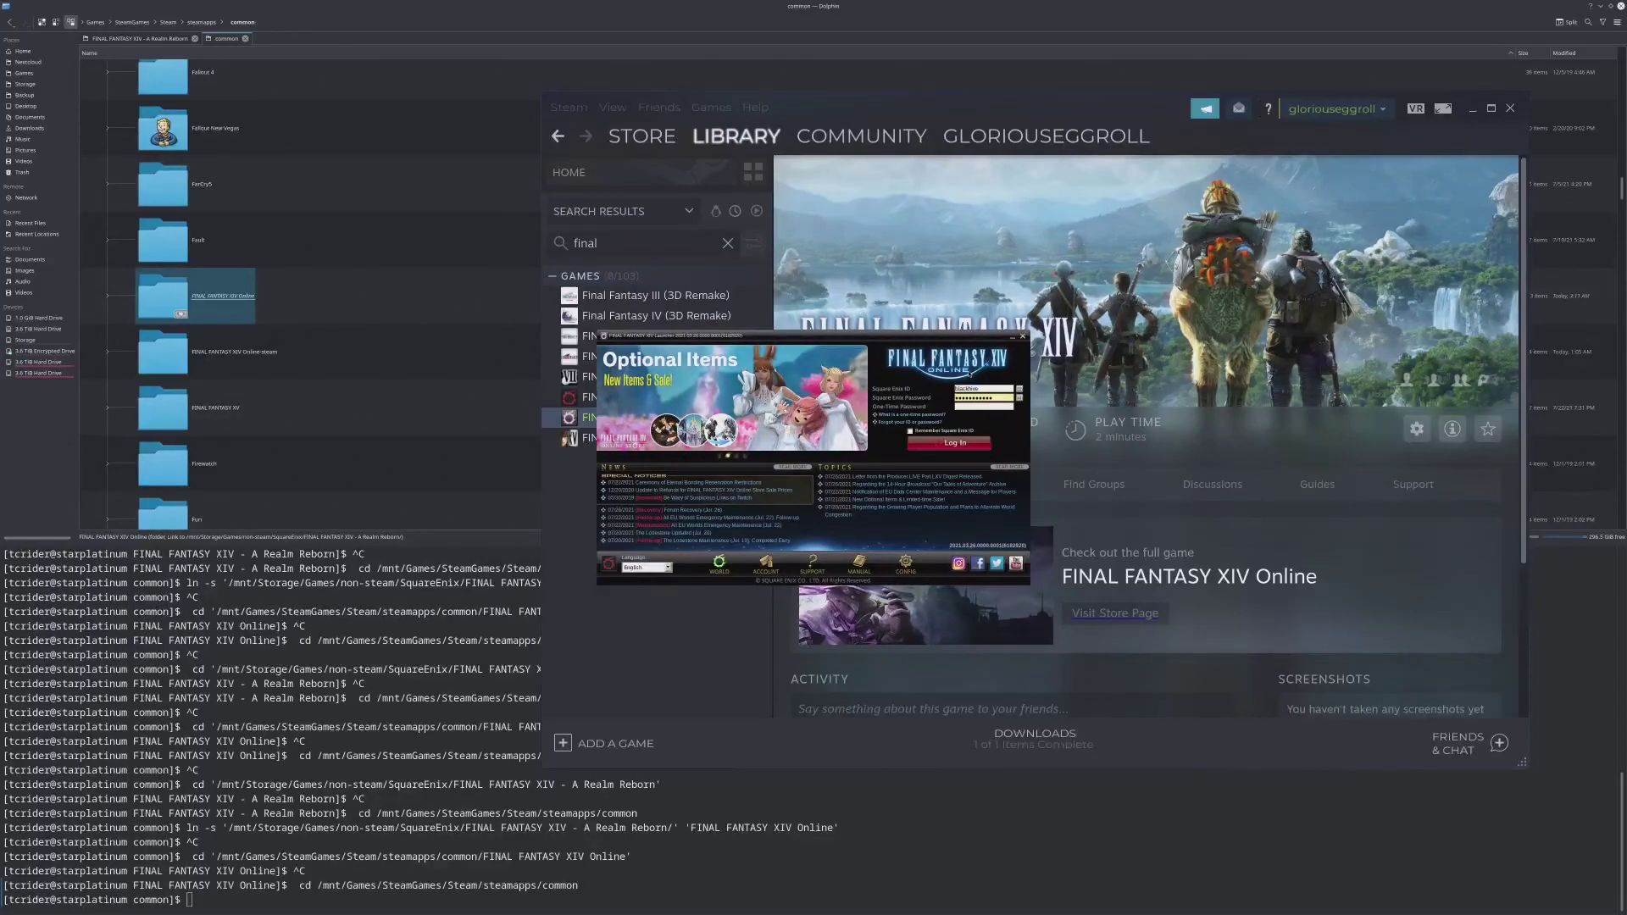
{"action": "key", "text": "Return"}
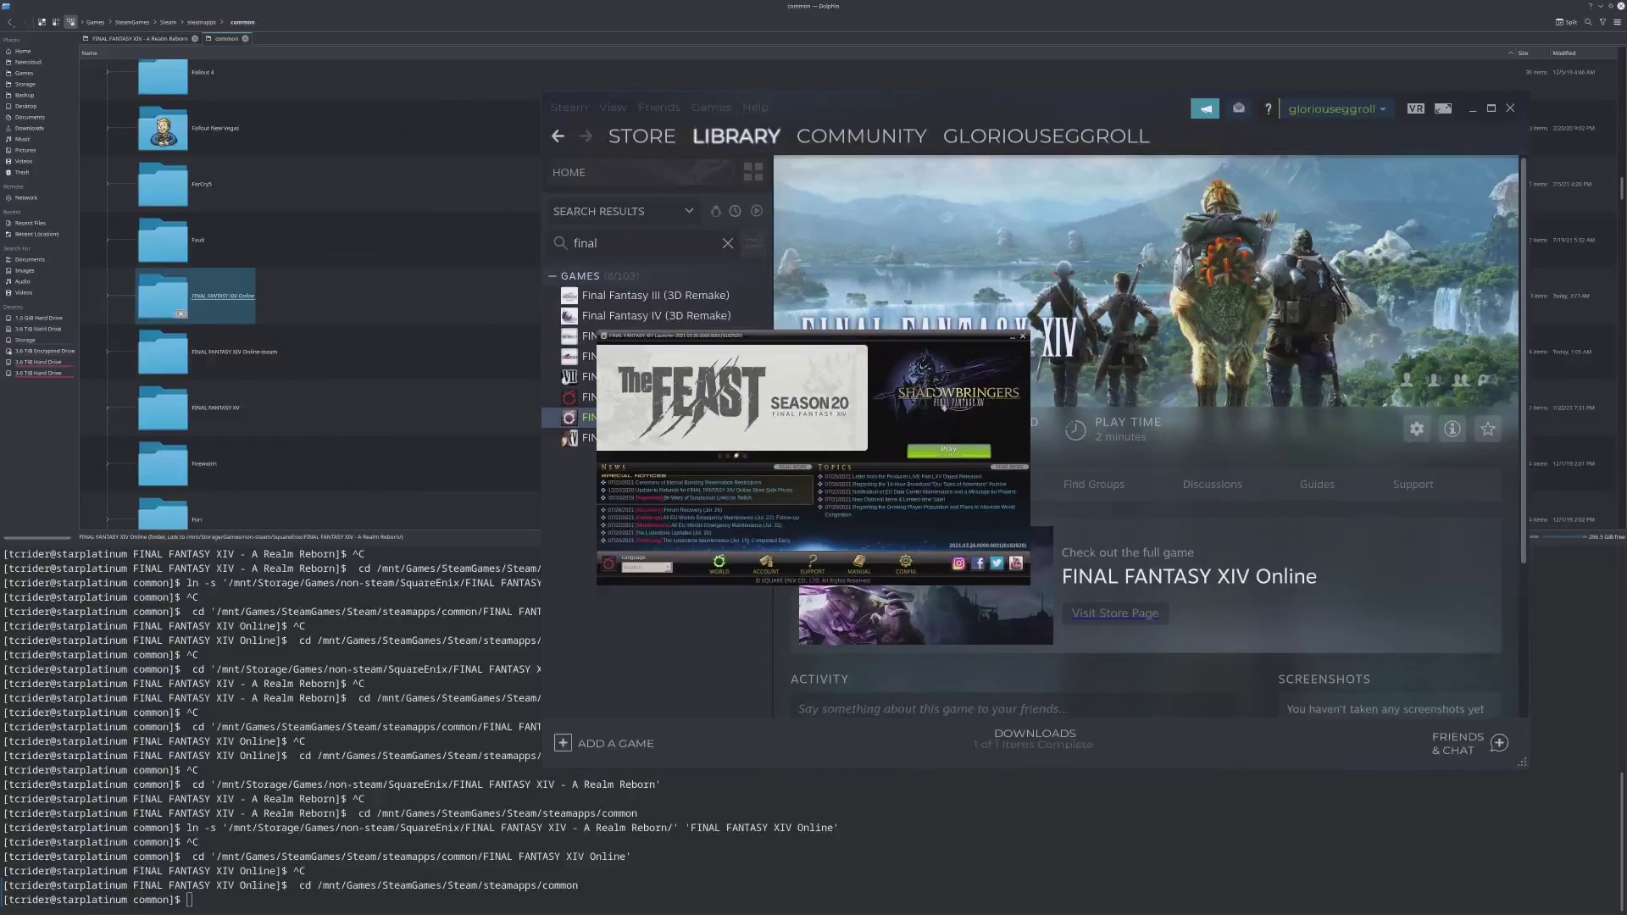
Start the game from the launcher, enter character selection and log in with the existing character.
{"action": "left_click", "coordinate": [945, 450]}
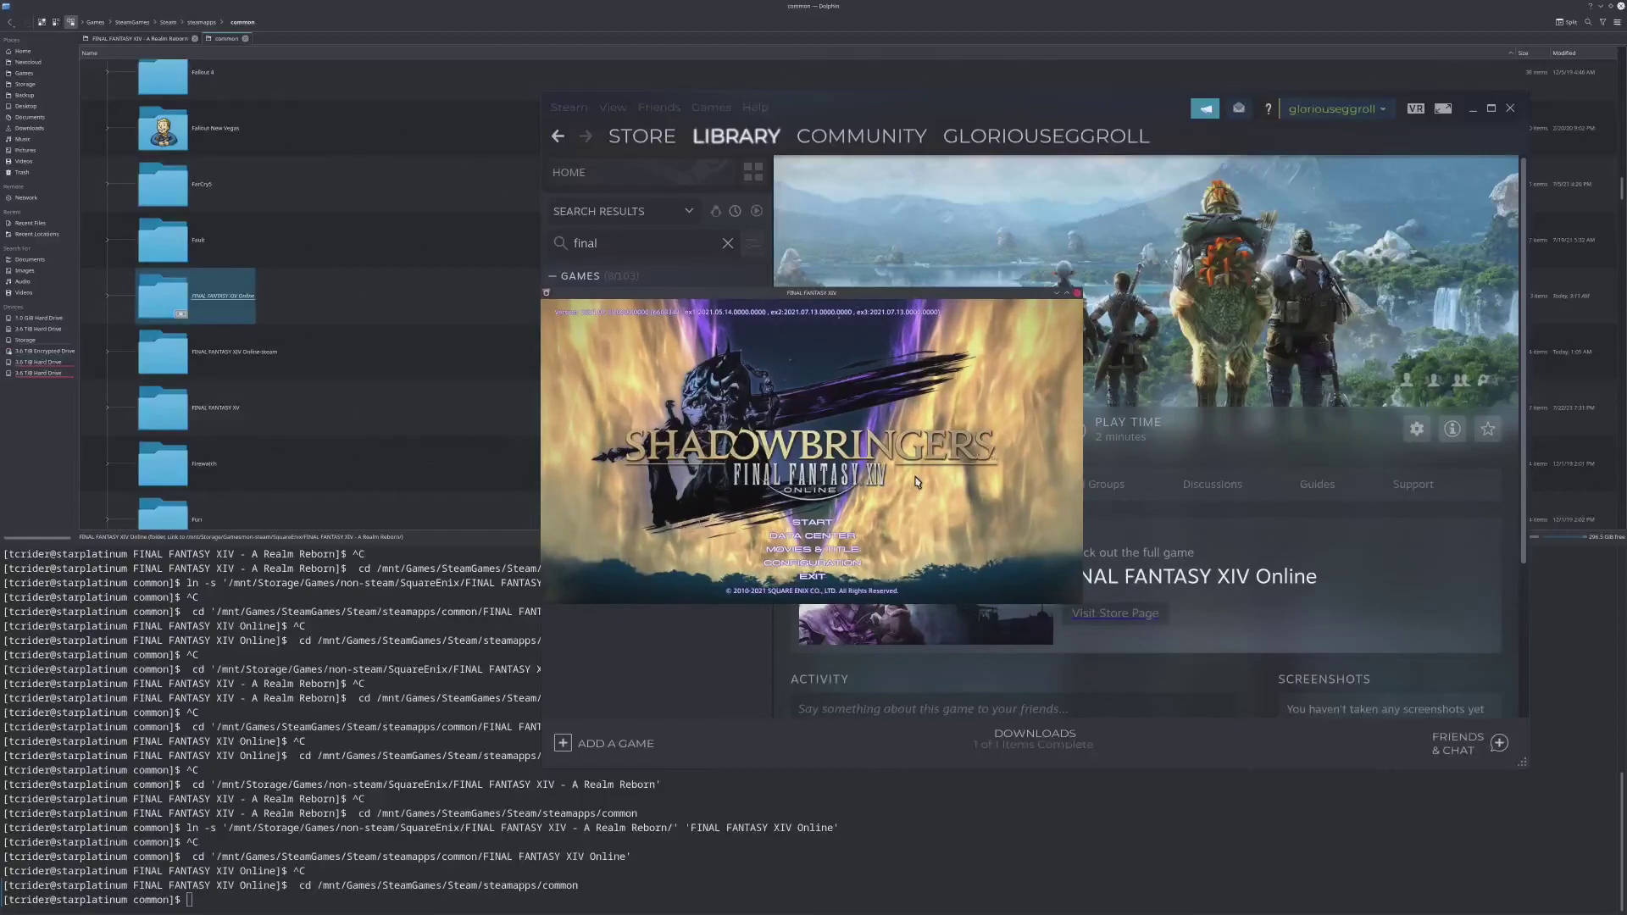
{"action": "left_click", "coordinate": [820, 526]}
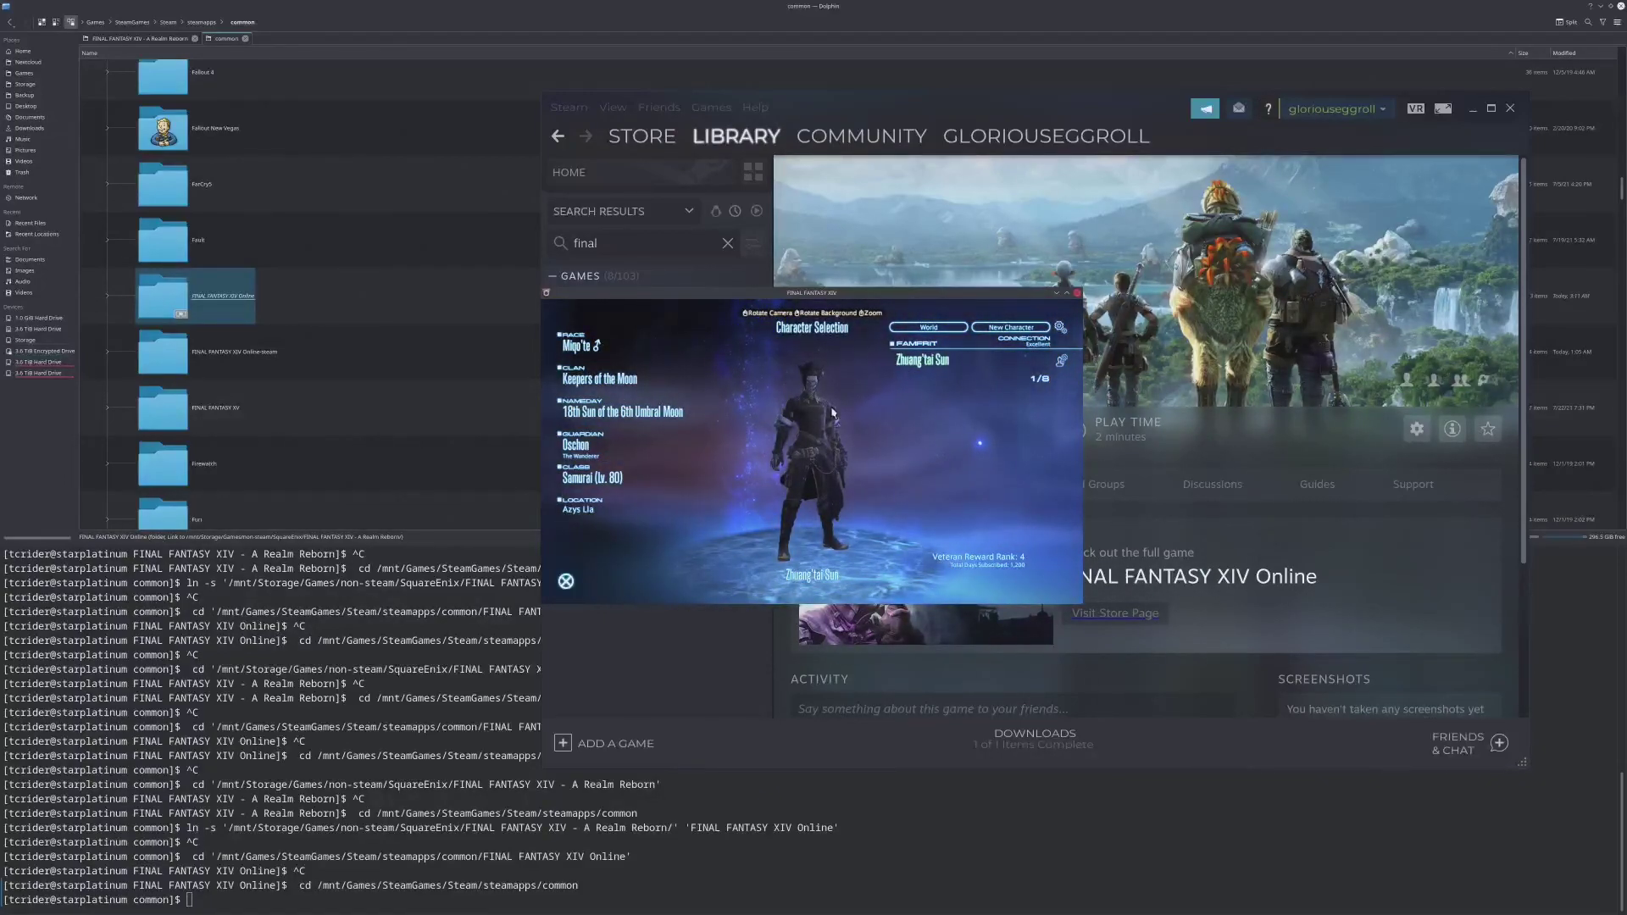
{"action": "left_click", "coordinate": [915, 367]}
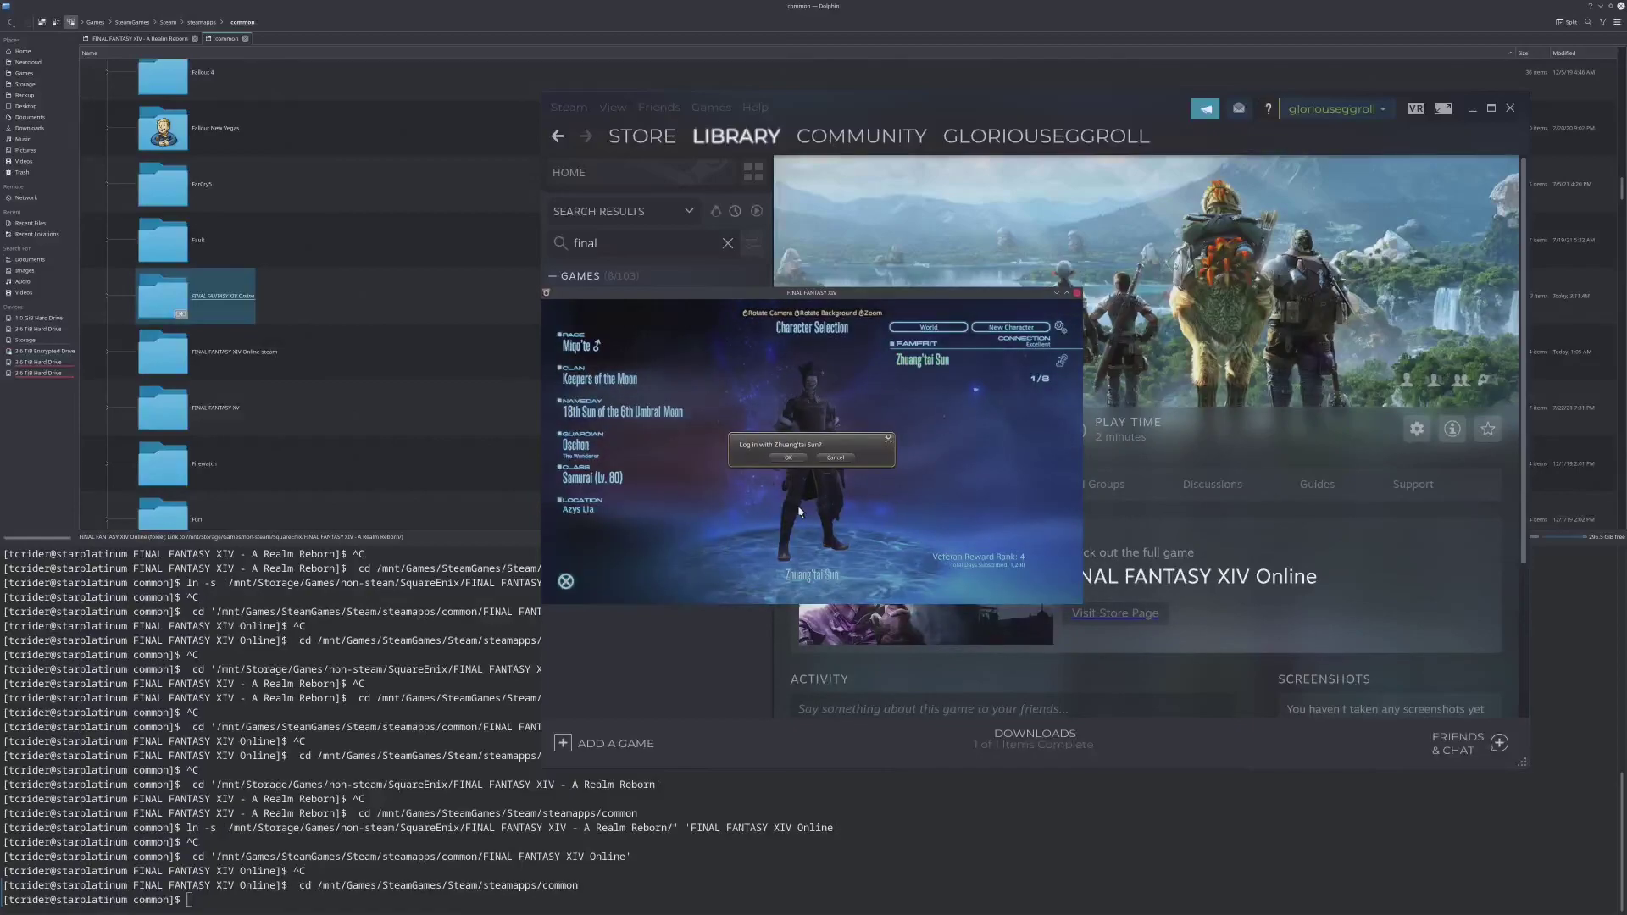
{"action": "left_click", "coordinate": [787, 462]}
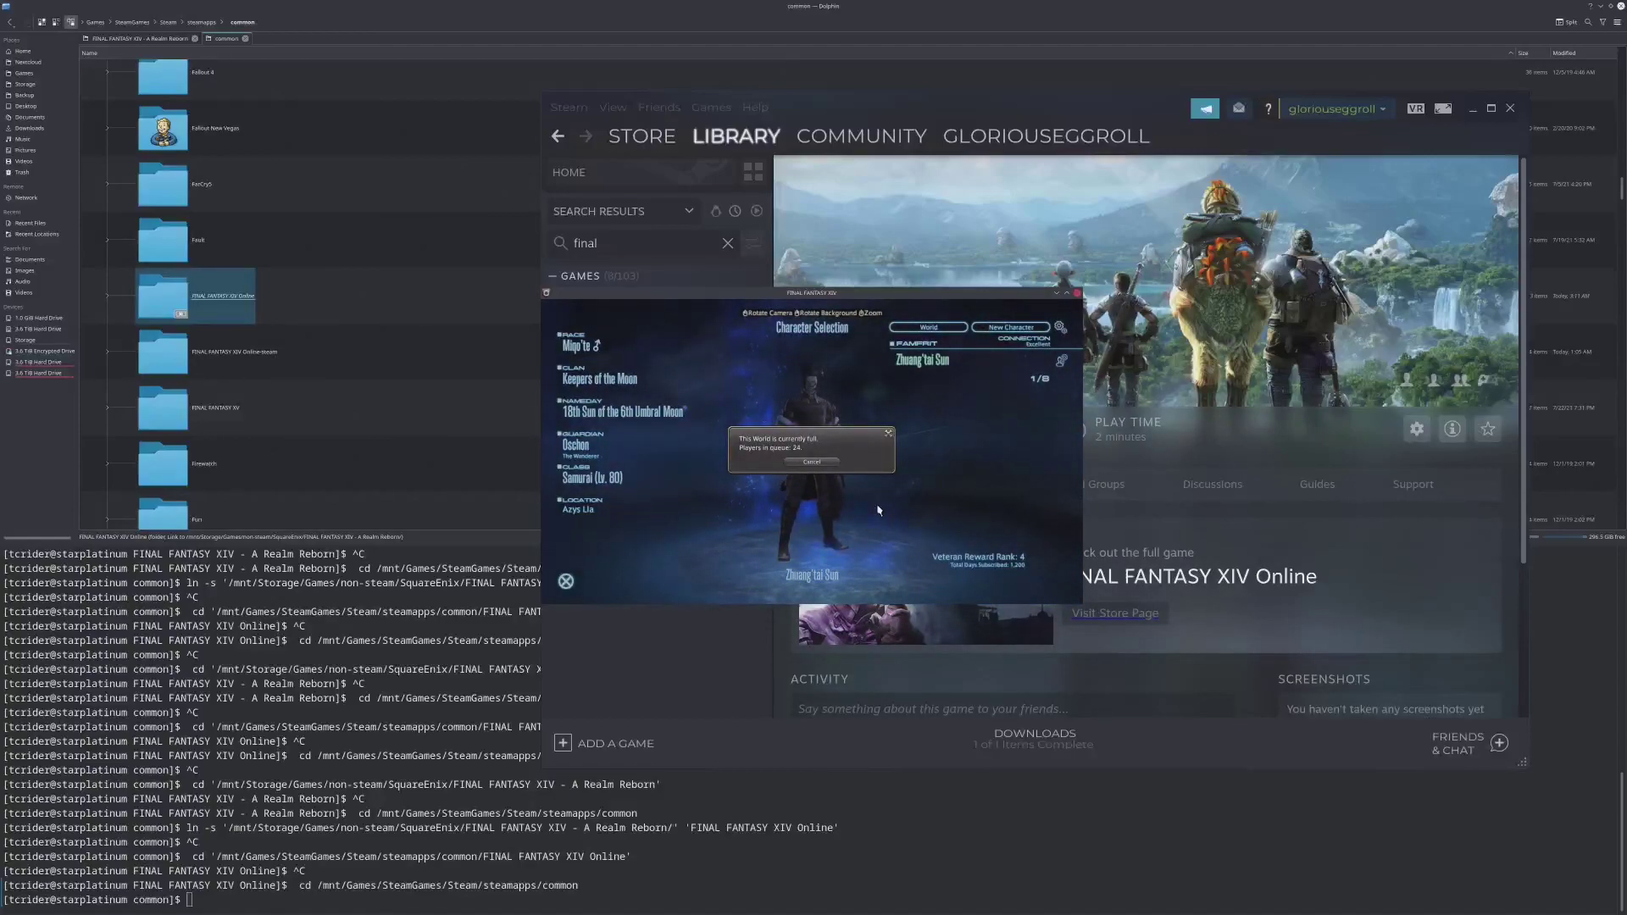
Cancel the login queue and exit the game back to Steam.
{"action": "left_click", "coordinate": [812, 463]}
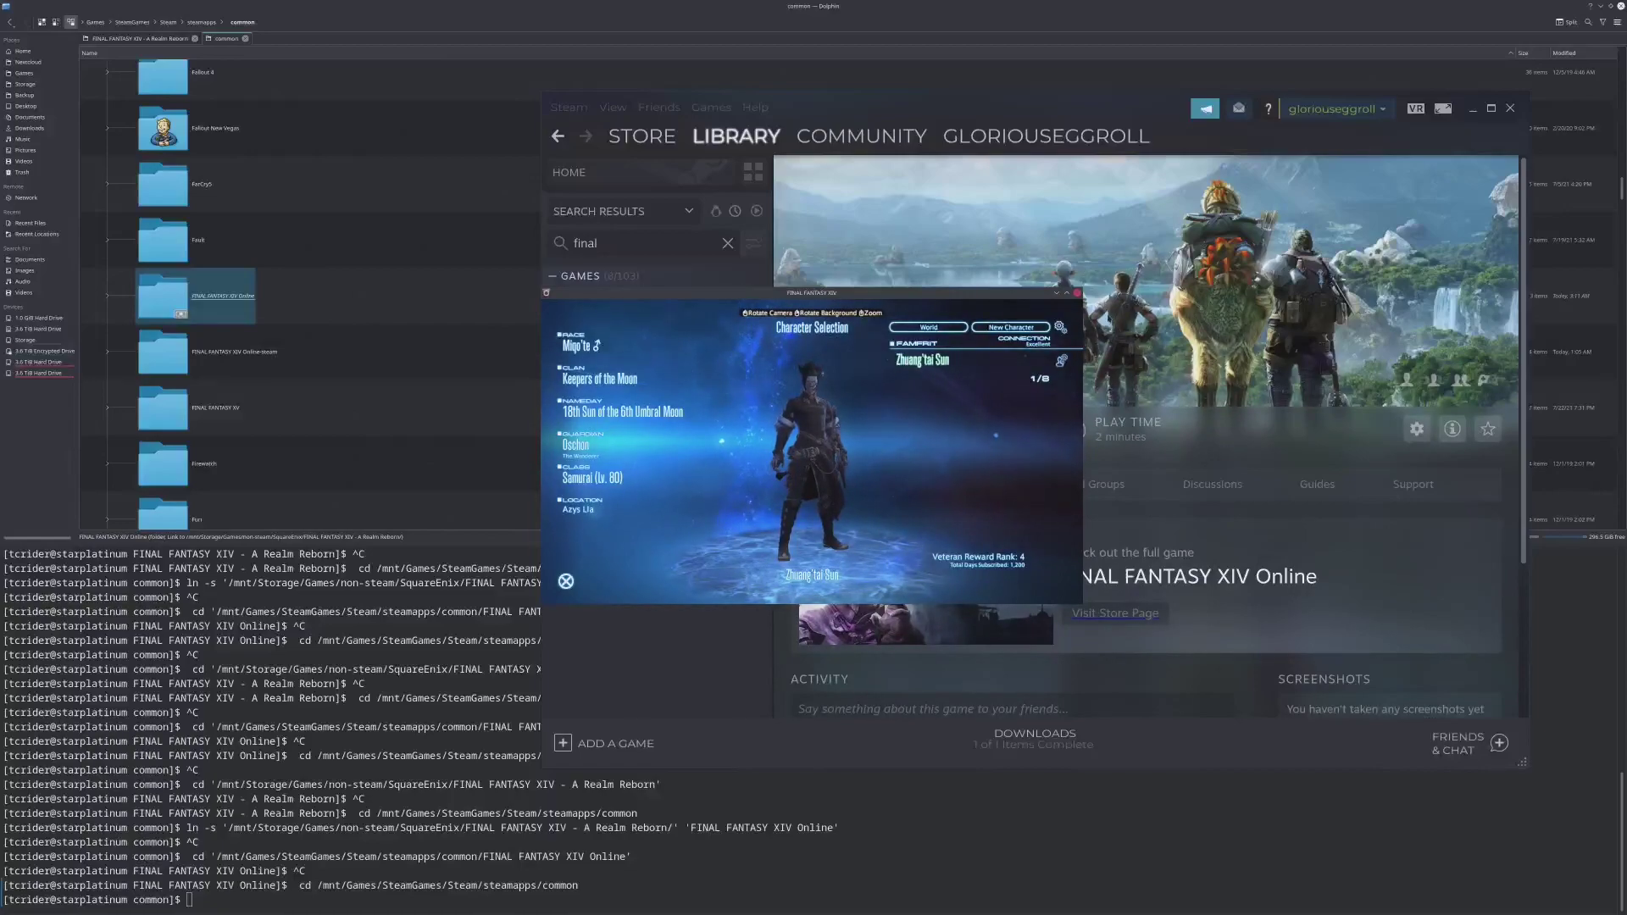
{"action": "key", "text": "Escape"}
{"action": "left_click", "coordinate": [788, 457]}
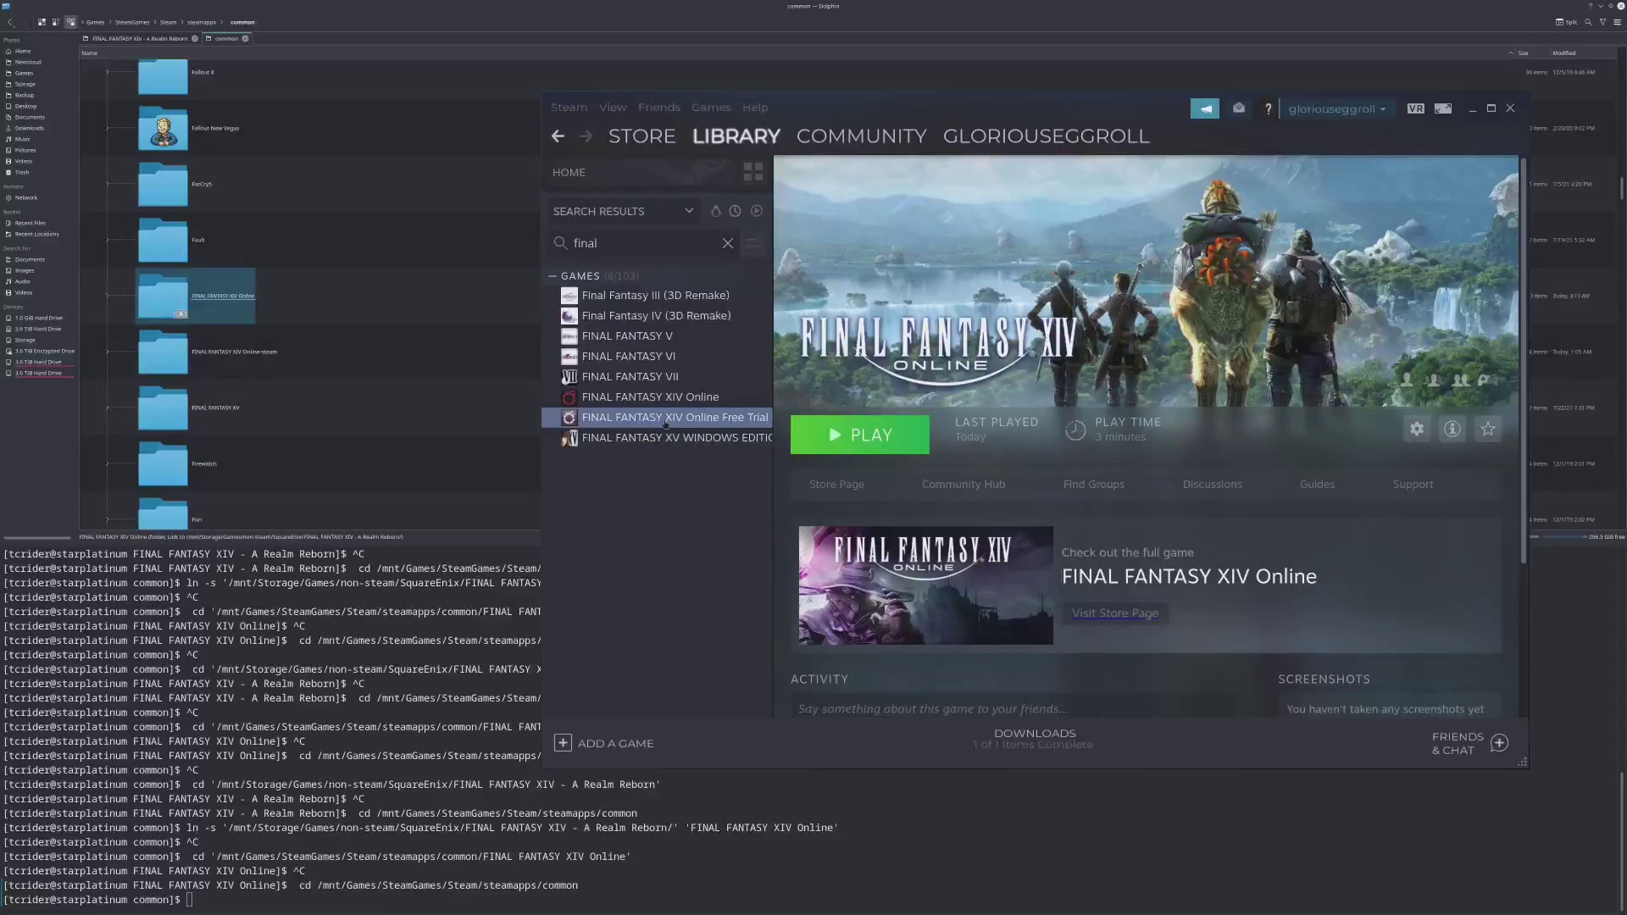
Compare the full game's library entry with the Free Trial's, and clear the Free Trial's launch options.
{"action": "left_click", "coordinate": [679, 399]}
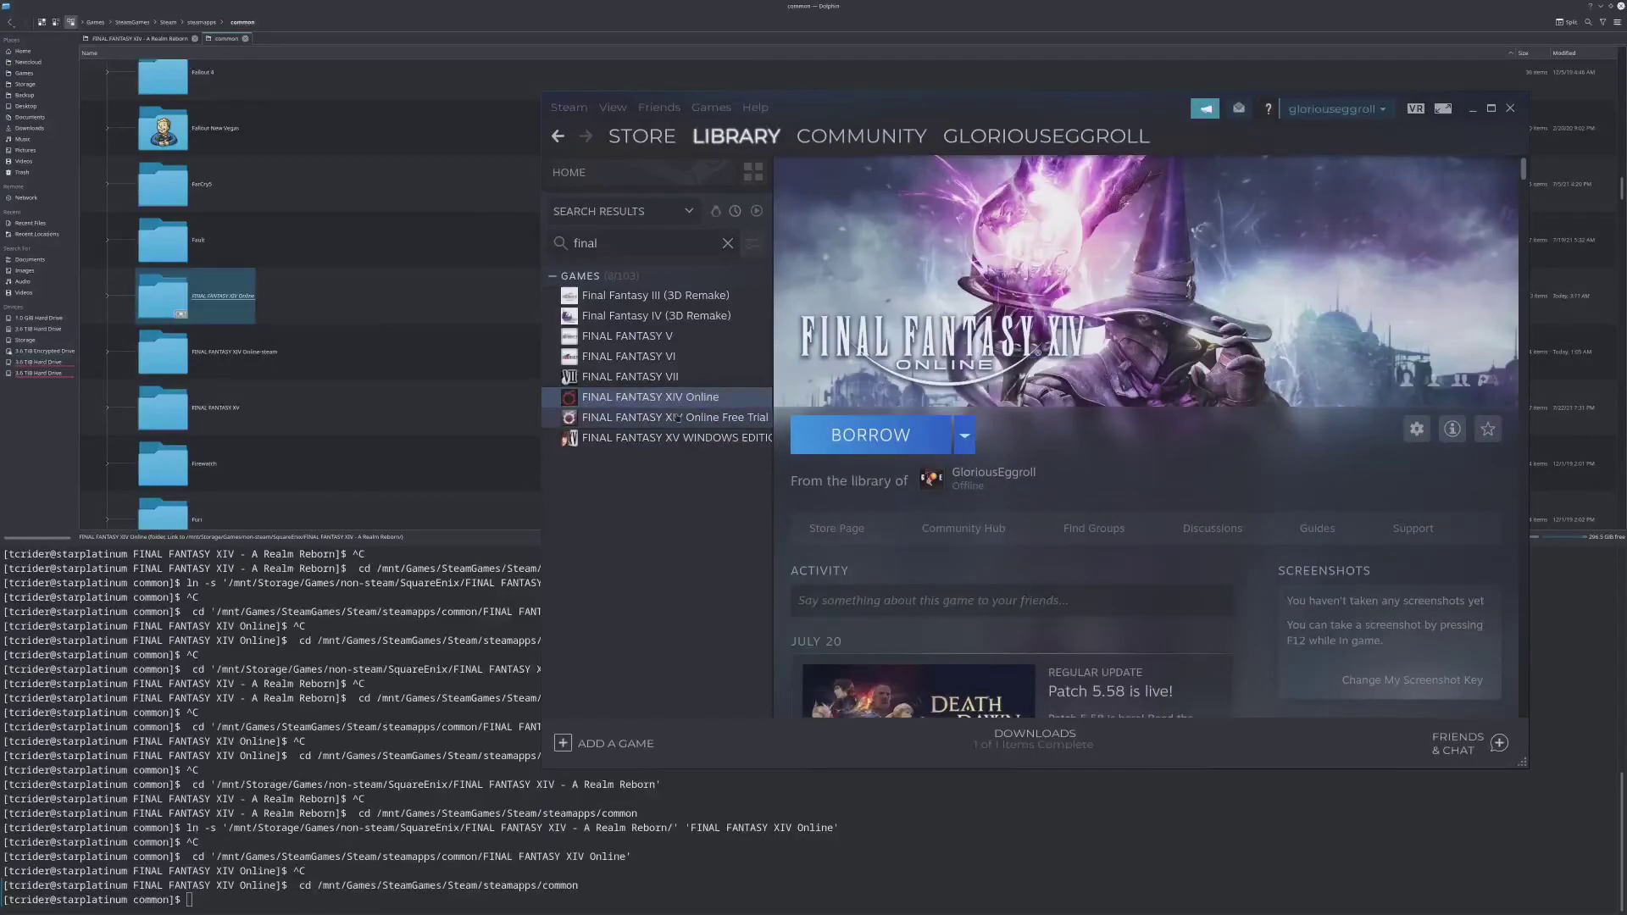
{"action": "left_click", "coordinate": [677, 418]}
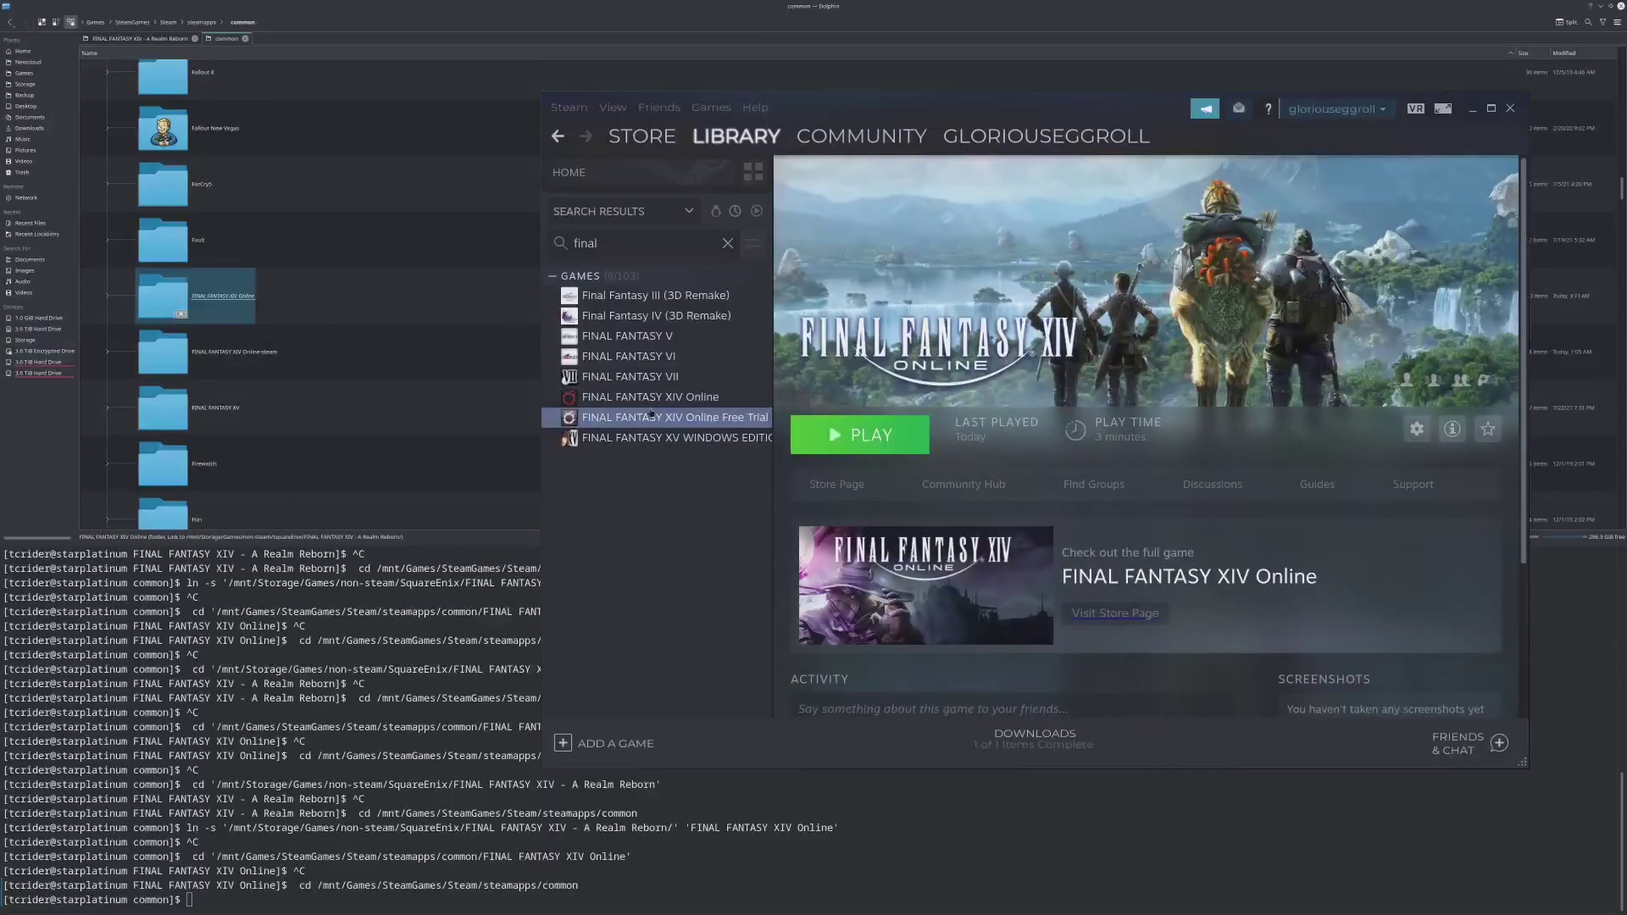
{"action": "right_click", "coordinate": [650, 414]}
{"action": "left_click", "coordinate": [688, 523]}
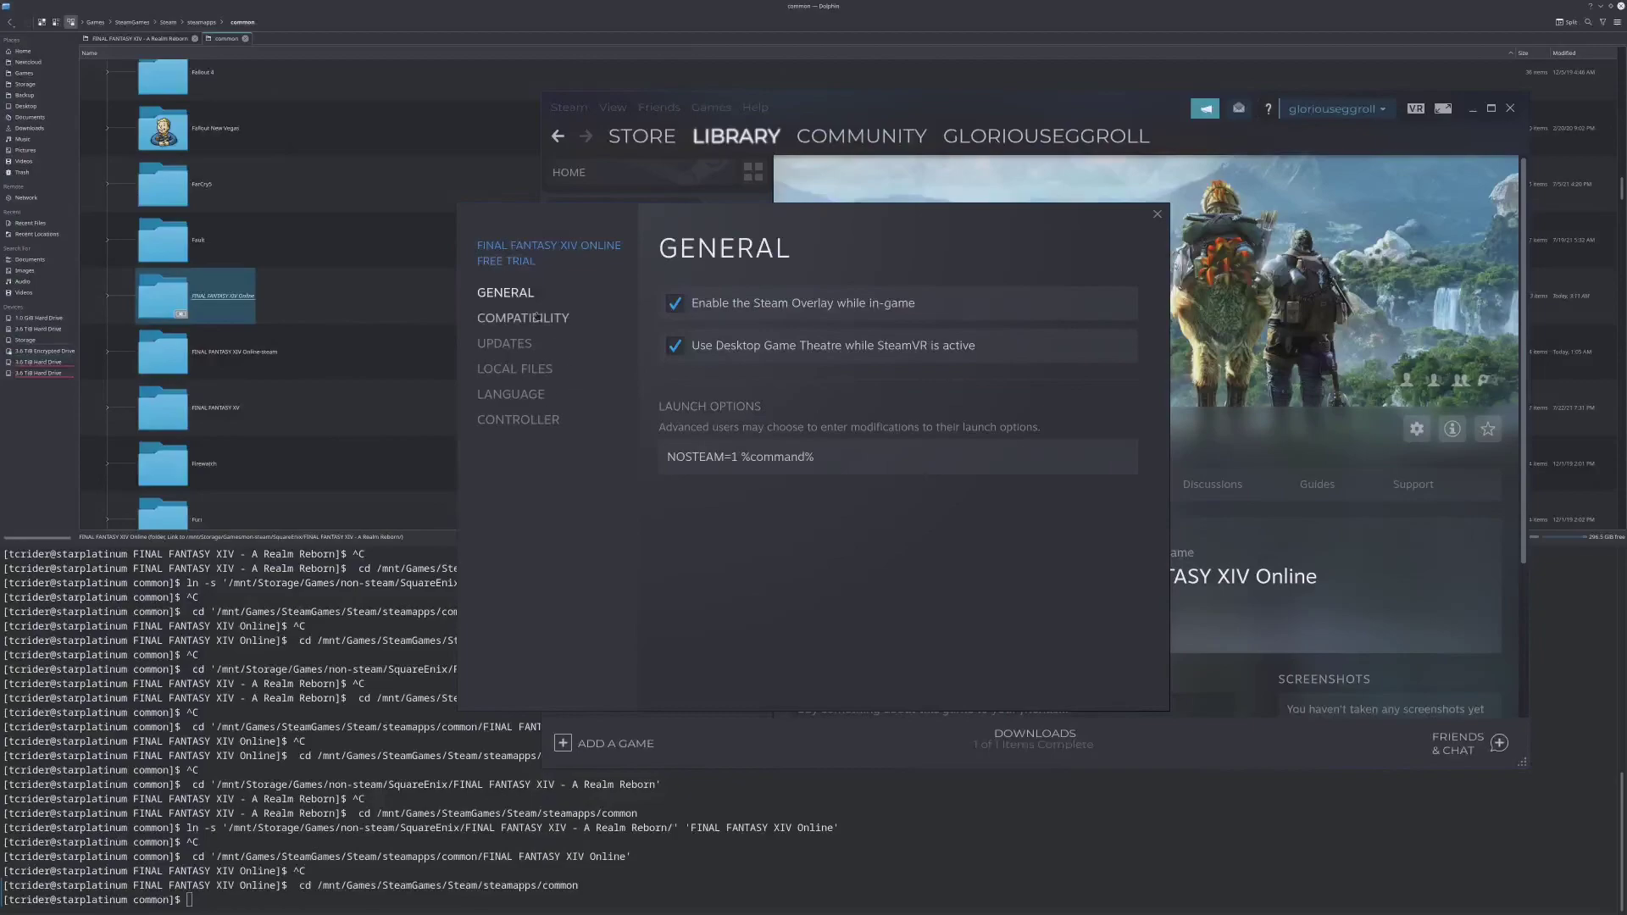
{"action": "left_click_drag", "start_coordinate": [849, 466], "coordinate": [485, 396]}
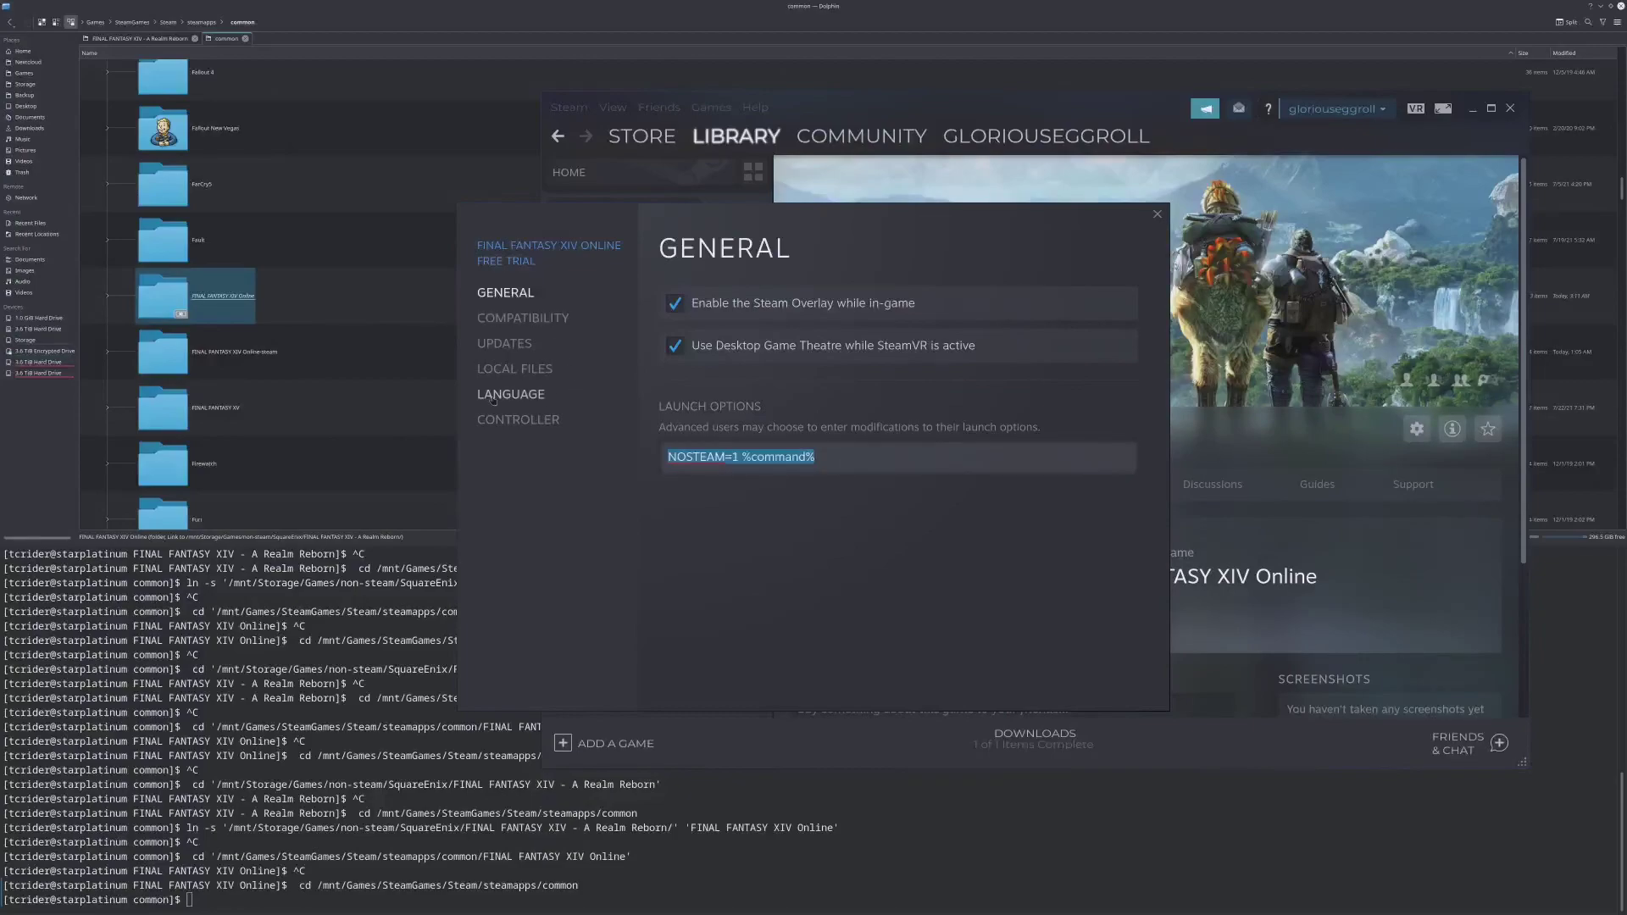
{"action": "key", "text": "BackSpace"}
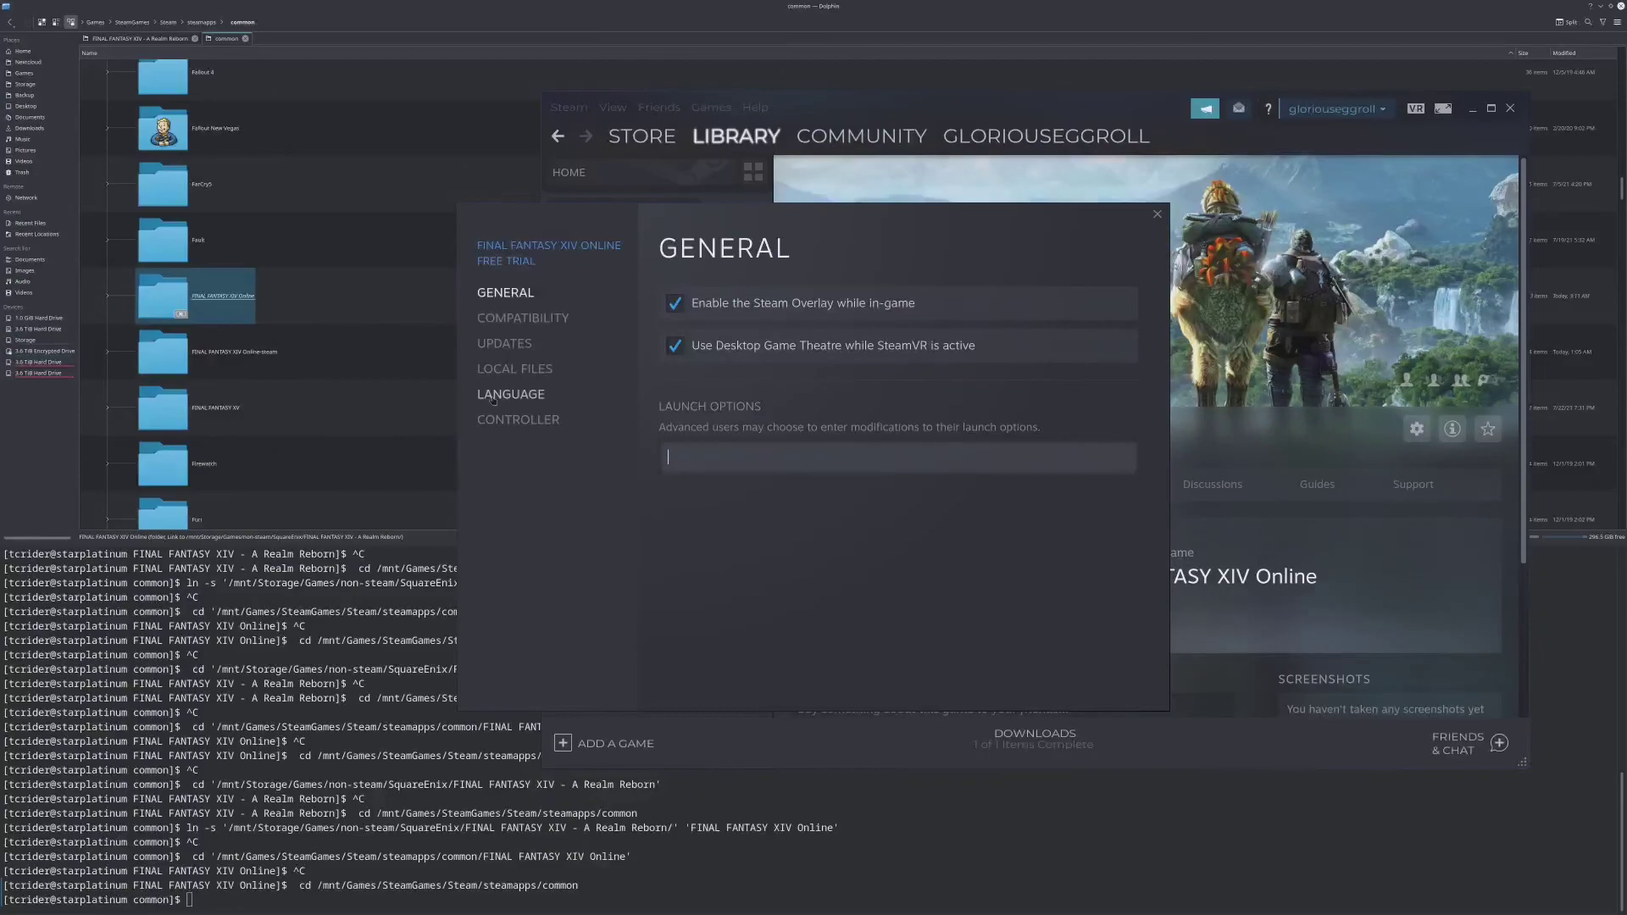
{"action": "left_click", "coordinate": [1157, 215]}
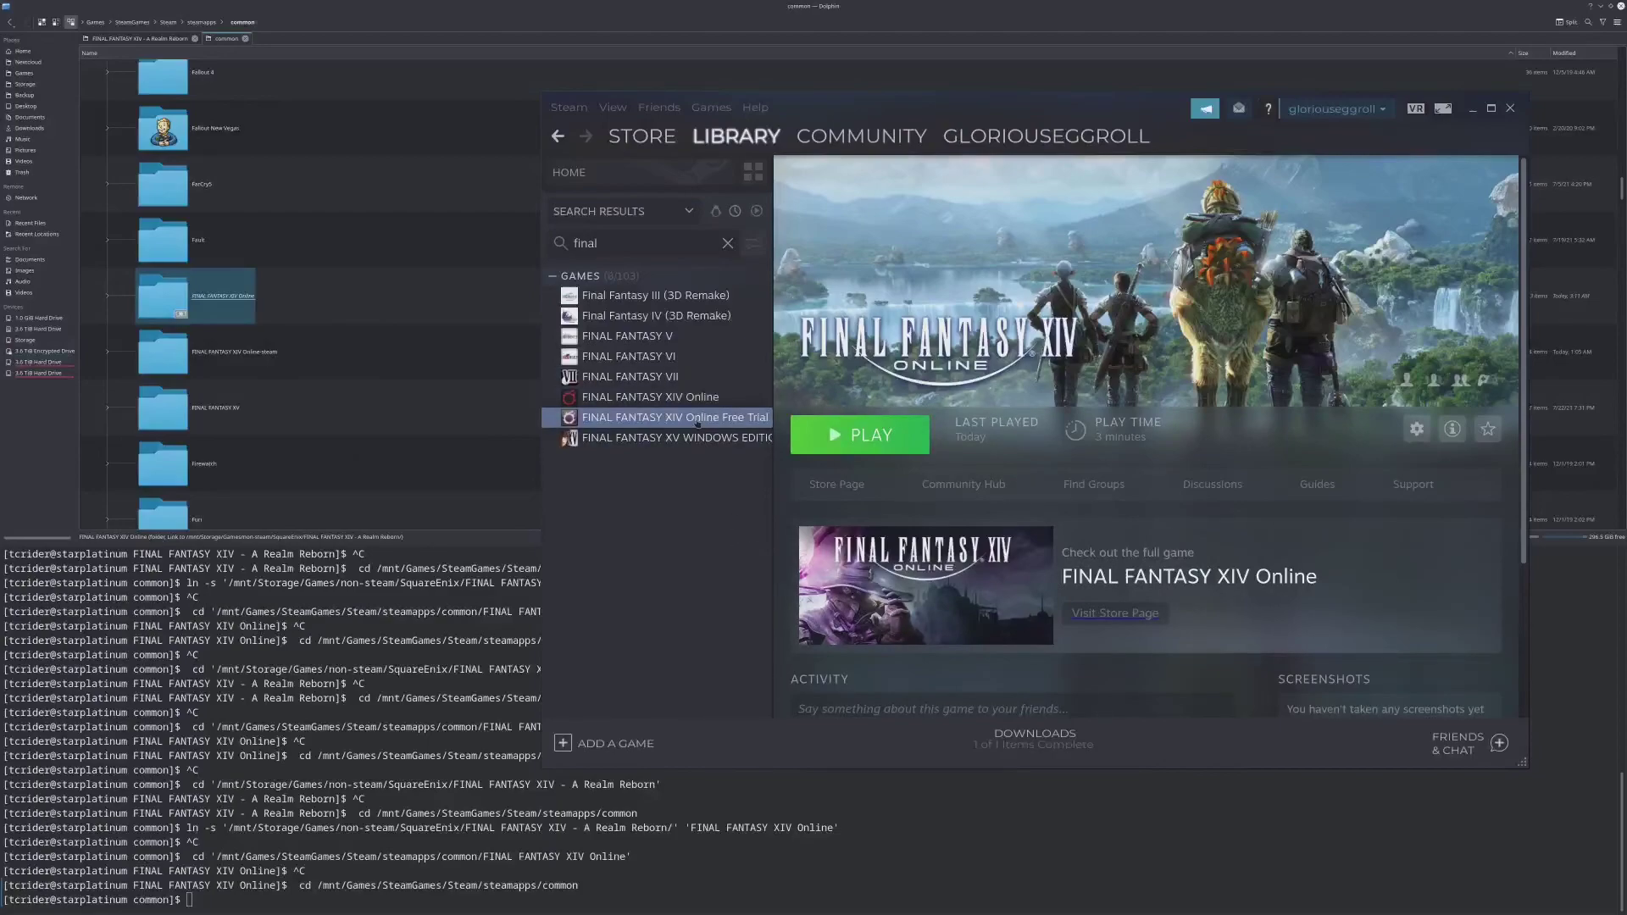
Launch the Free Trial without launch options and try to sign in with the Square Enix ID and password.
{"action": "left_click", "coordinate": [827, 436]}
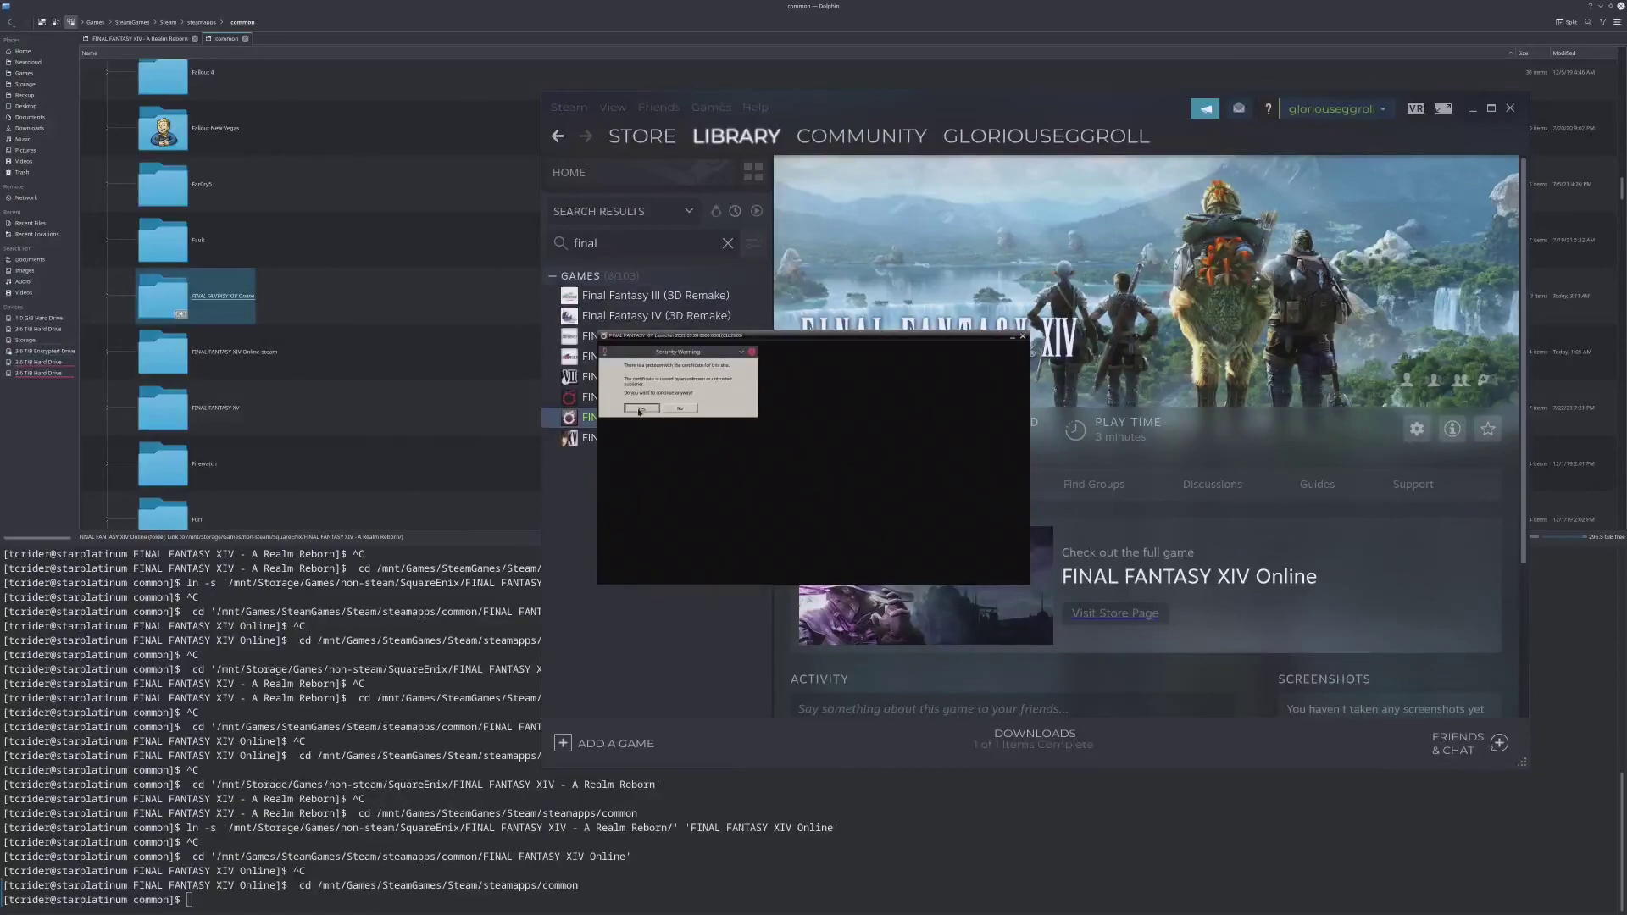
{"action": "left_click", "coordinate": [638, 411]}
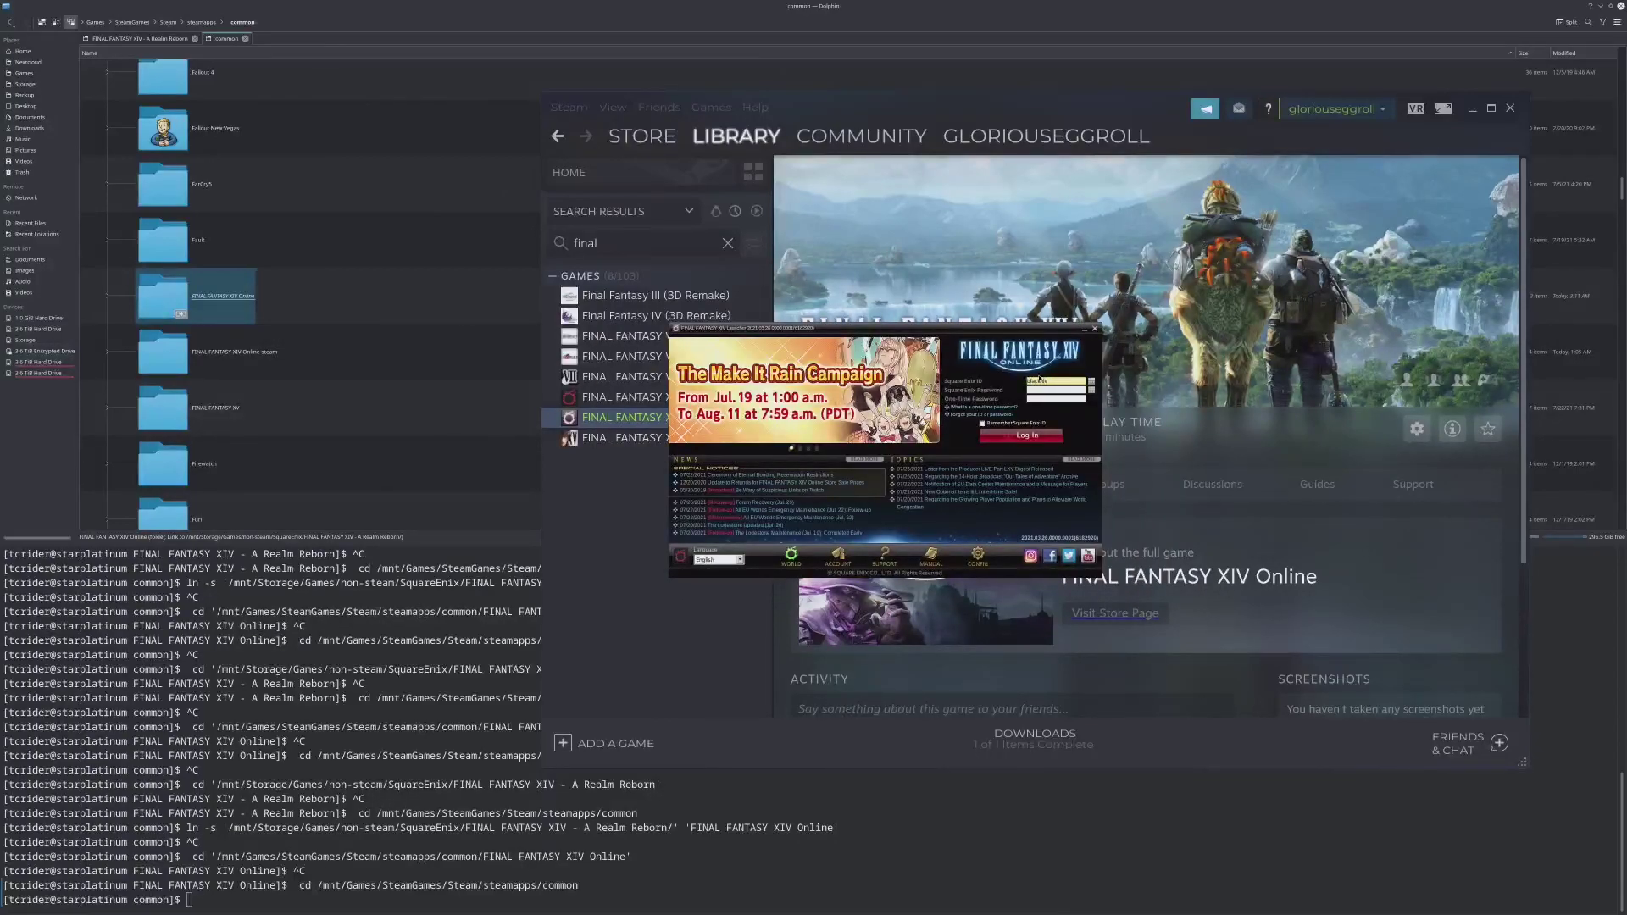
{"action": "key", "text": "Tab"}
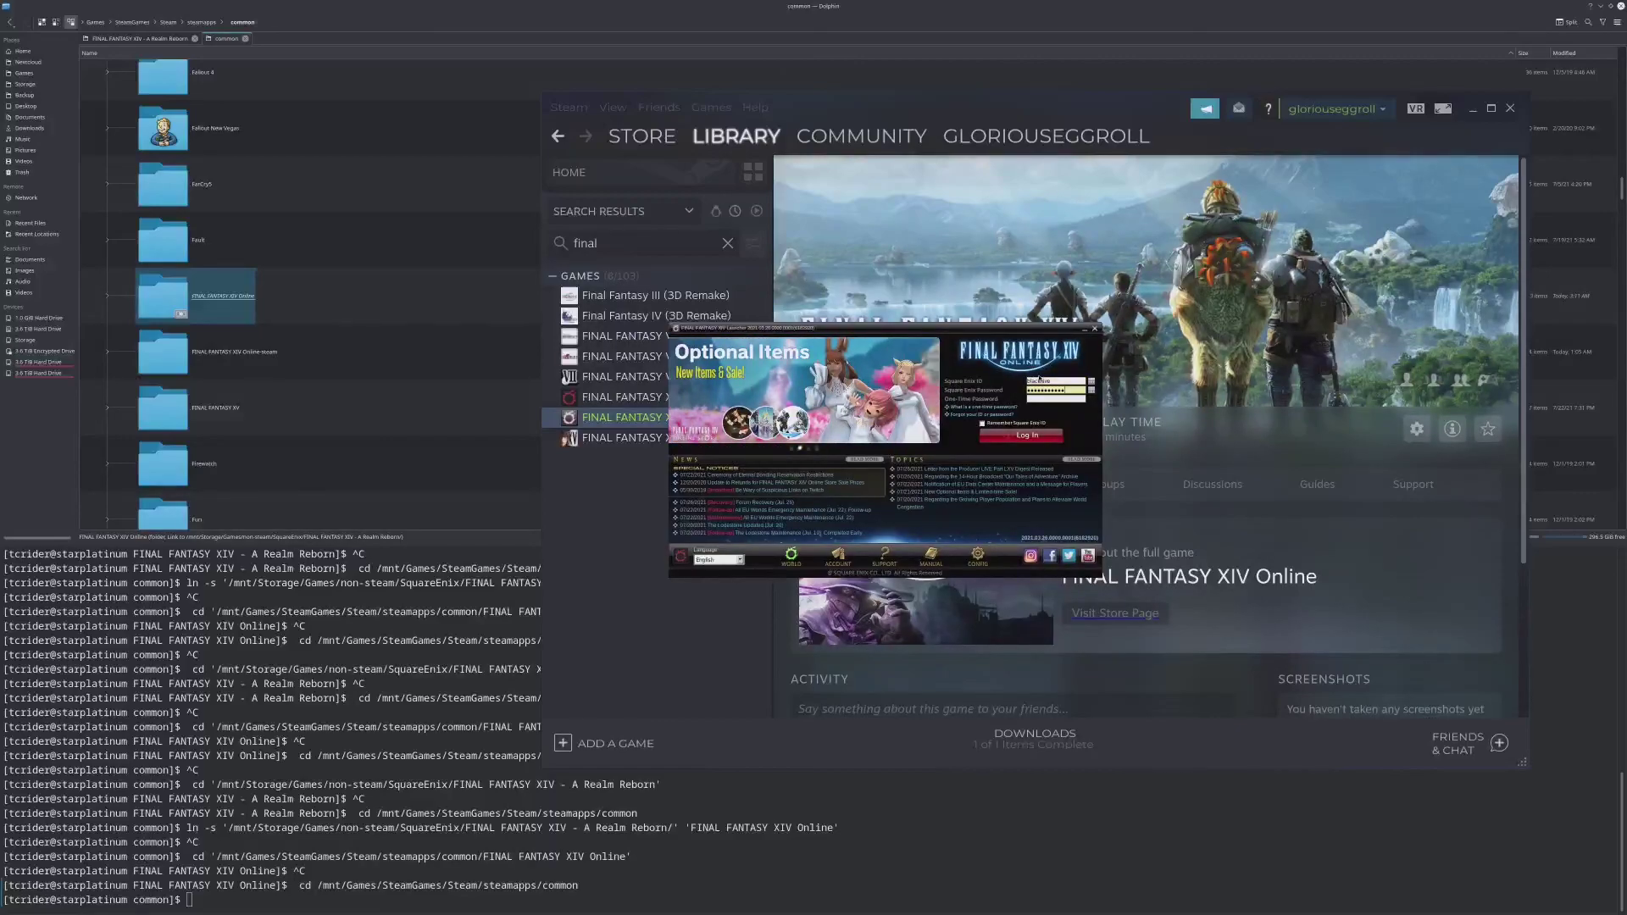
{"action": "left_click", "coordinate": [1022, 437]}
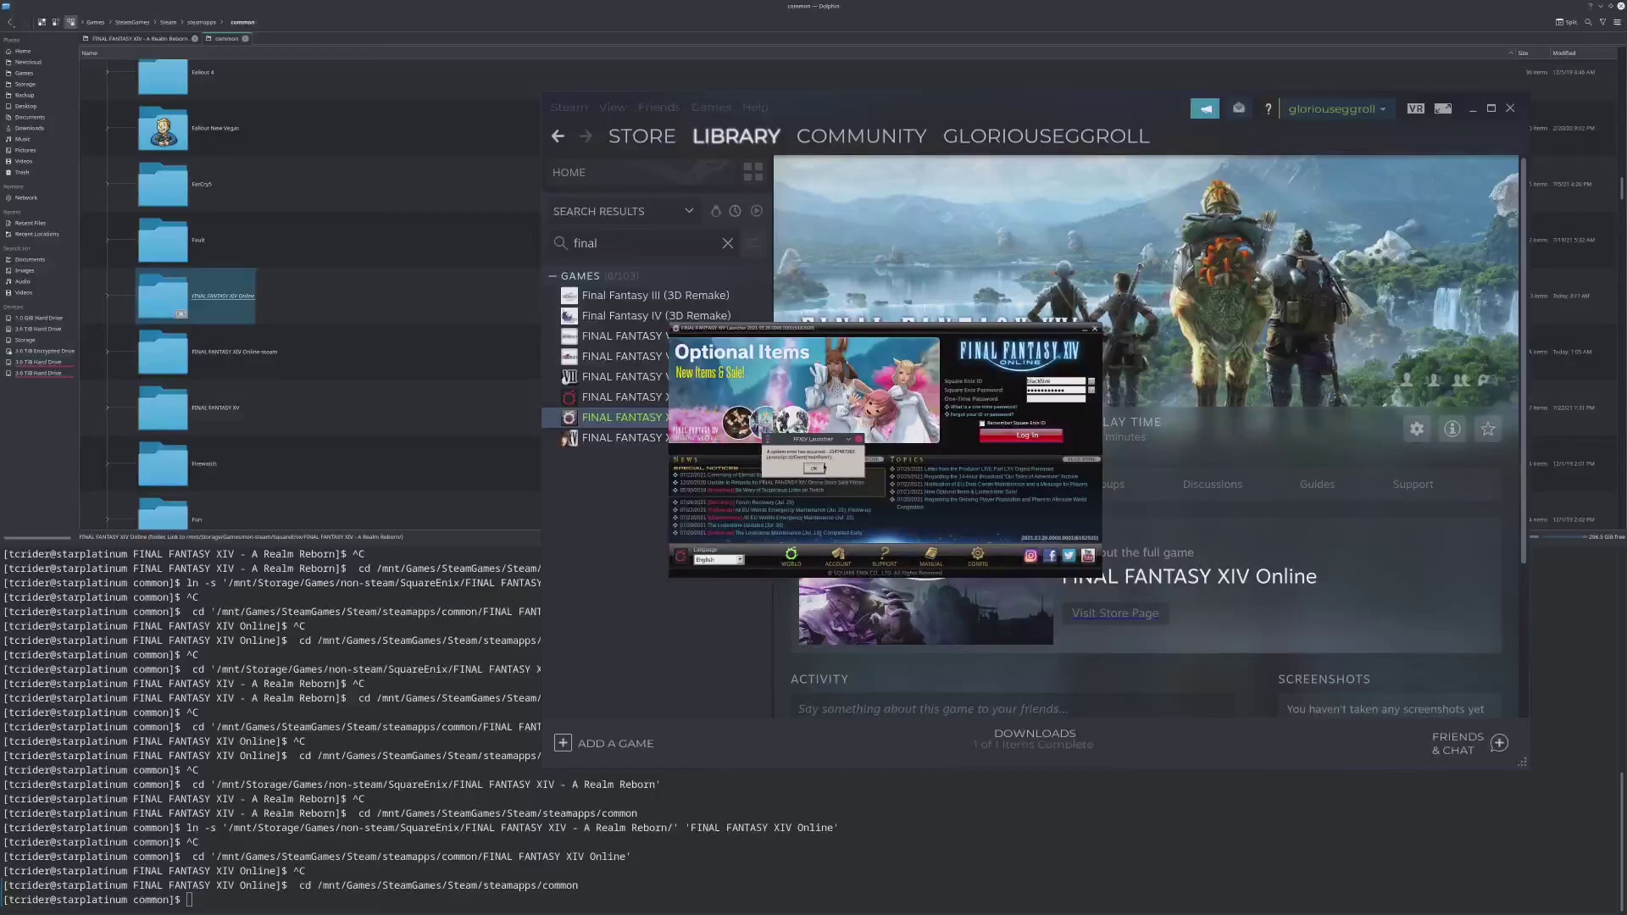
{"action": "left_click", "coordinate": [814, 469]}
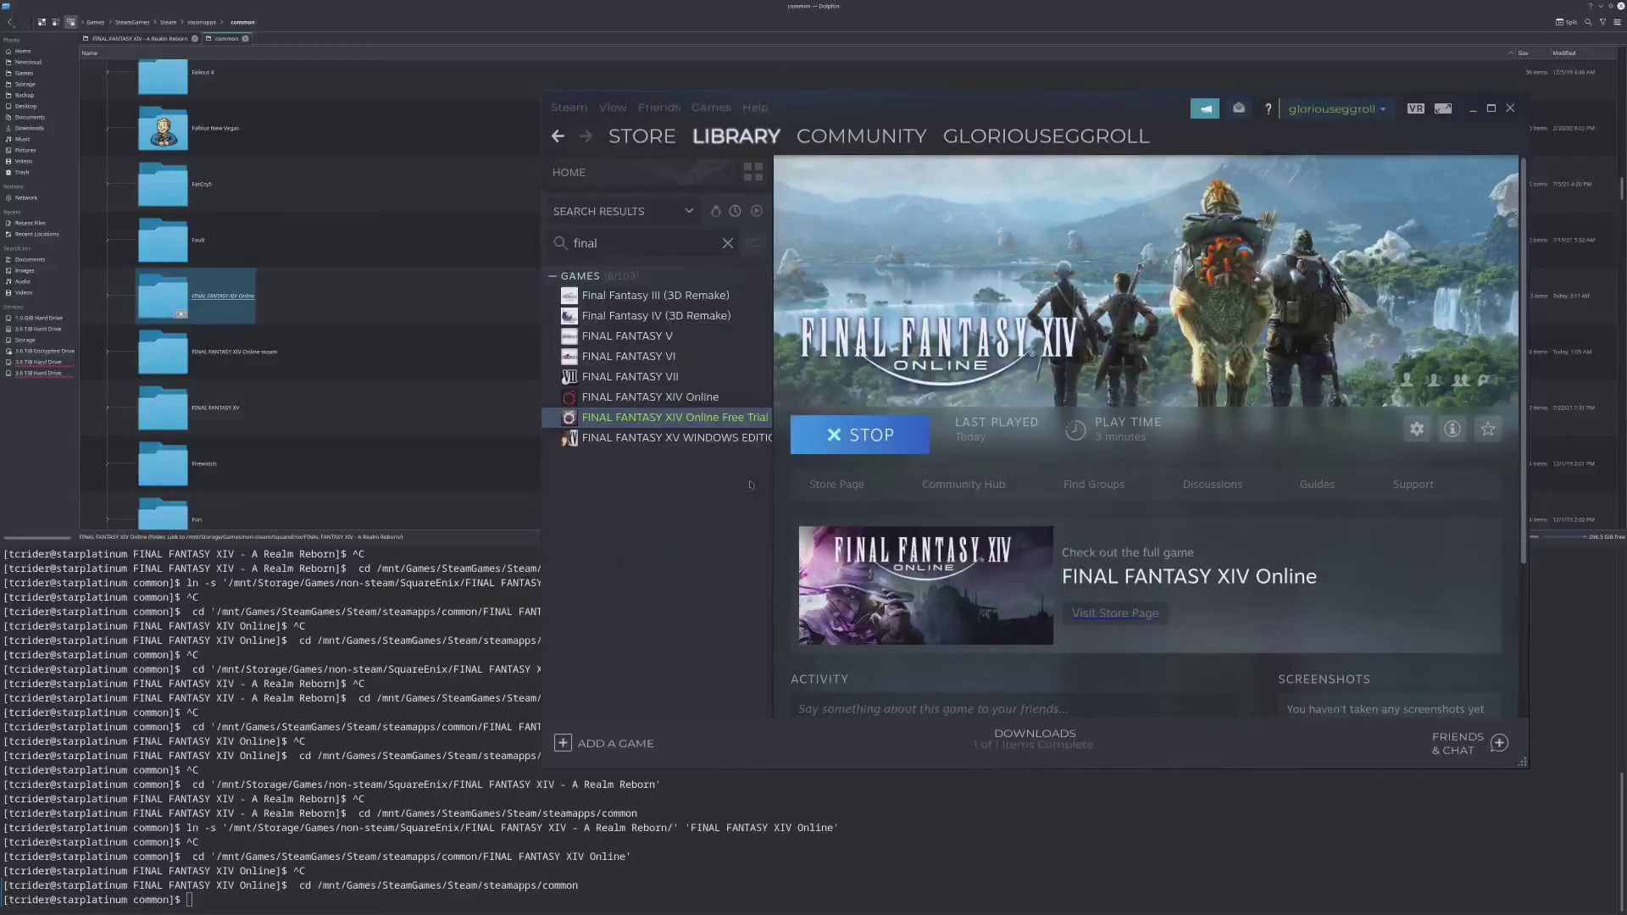
Review the Free Trial's forced compatibility tool and its launch options in the game properties.
{"action": "right_click", "coordinate": [641, 424]}
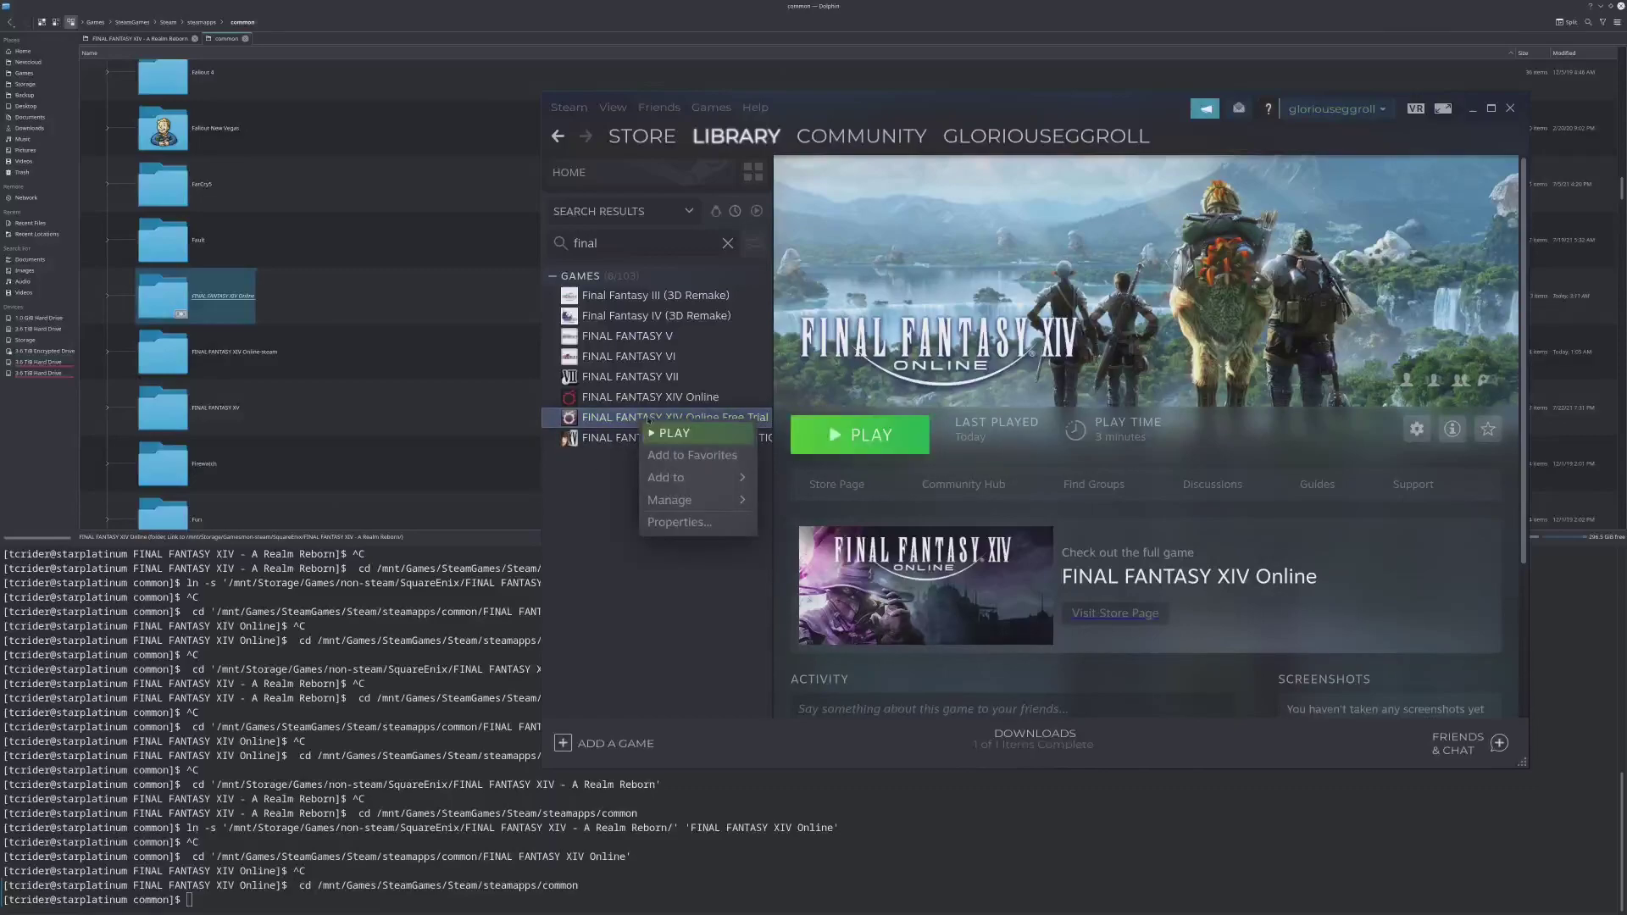
{"action": "left_click", "coordinate": [679, 522]}
{"action": "left_click", "coordinate": [523, 318]}
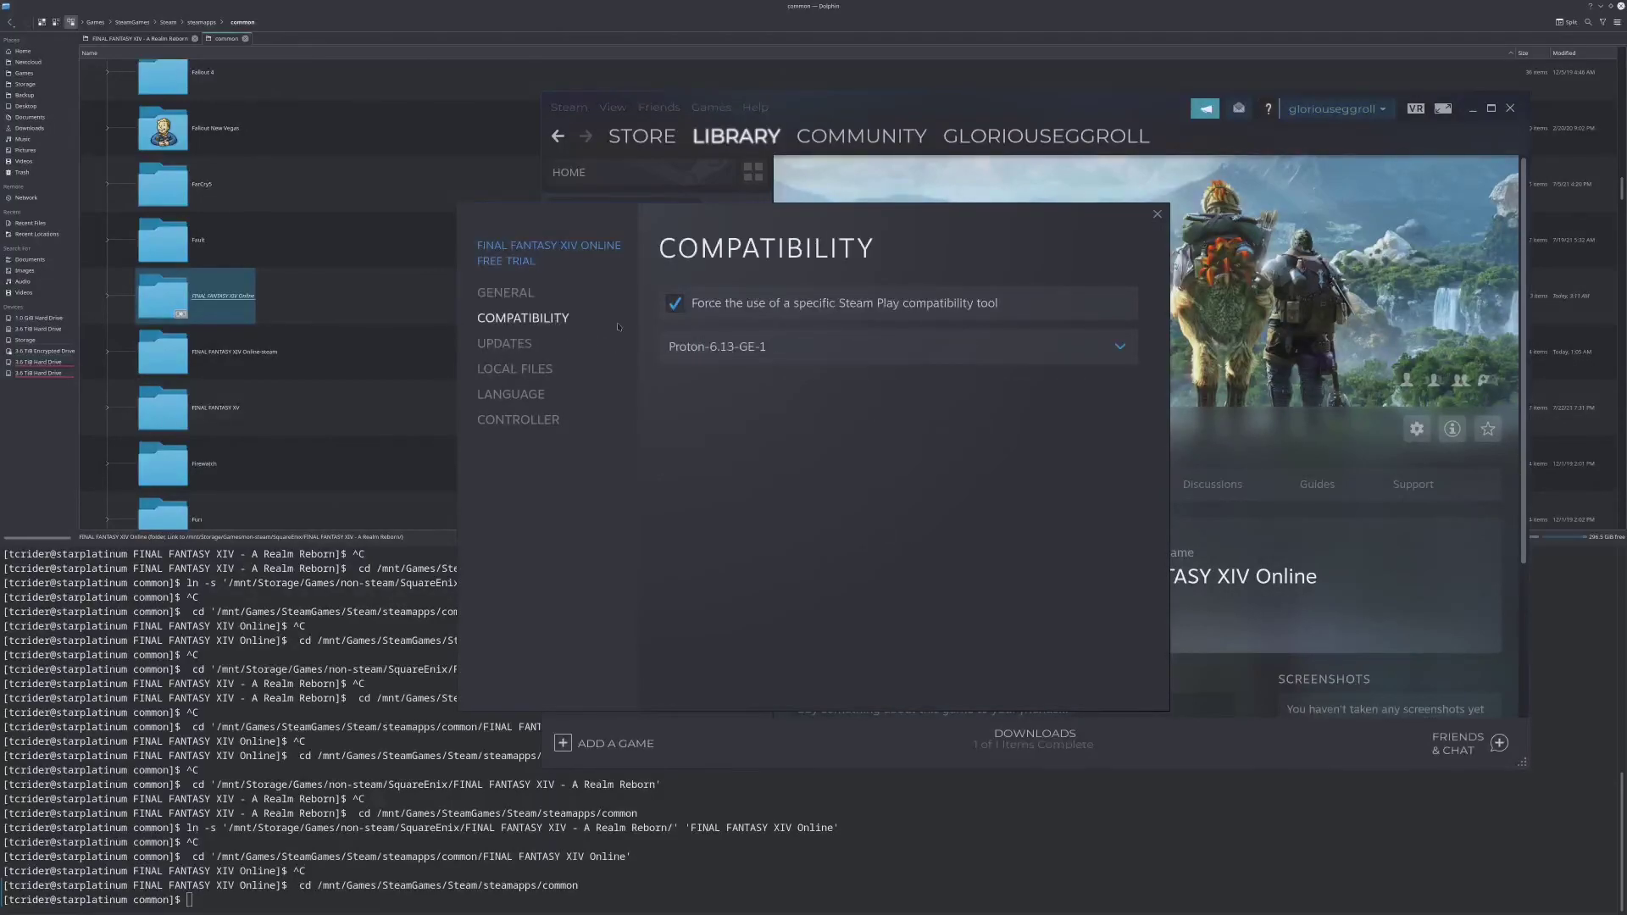
{"action": "left_click", "coordinate": [506, 293]}
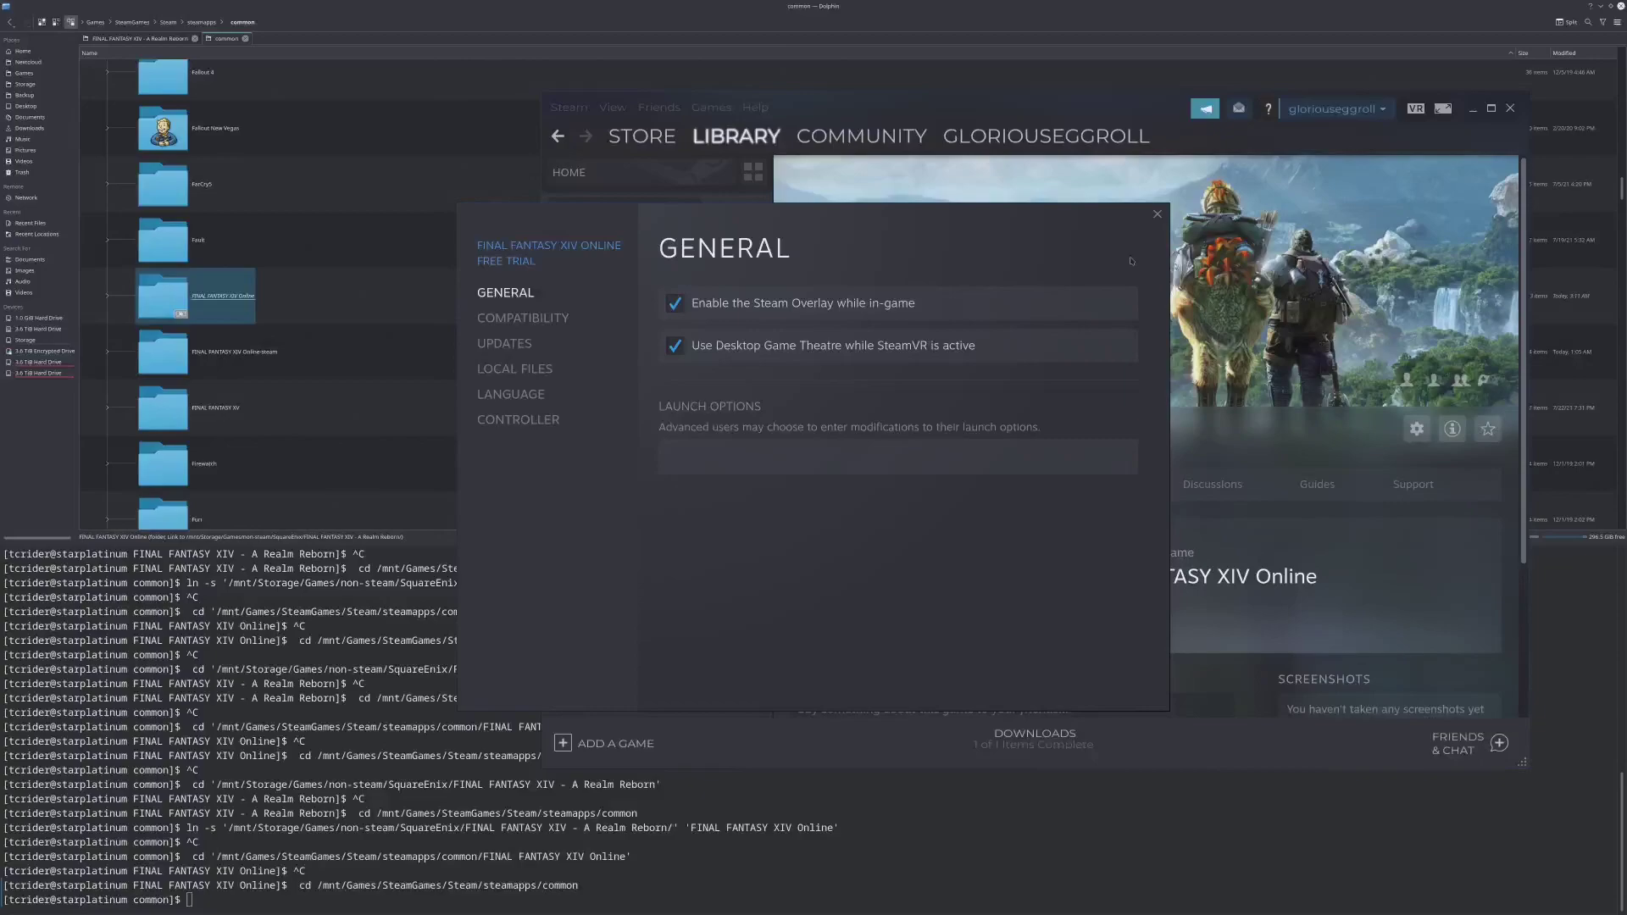
{"action": "left_click", "coordinate": [1158, 215]}
Relaunch the Free Trial, accept the security warning, and sign in again with the Square Enix ID and password.
{"action": "left_click", "coordinate": [855, 430]}
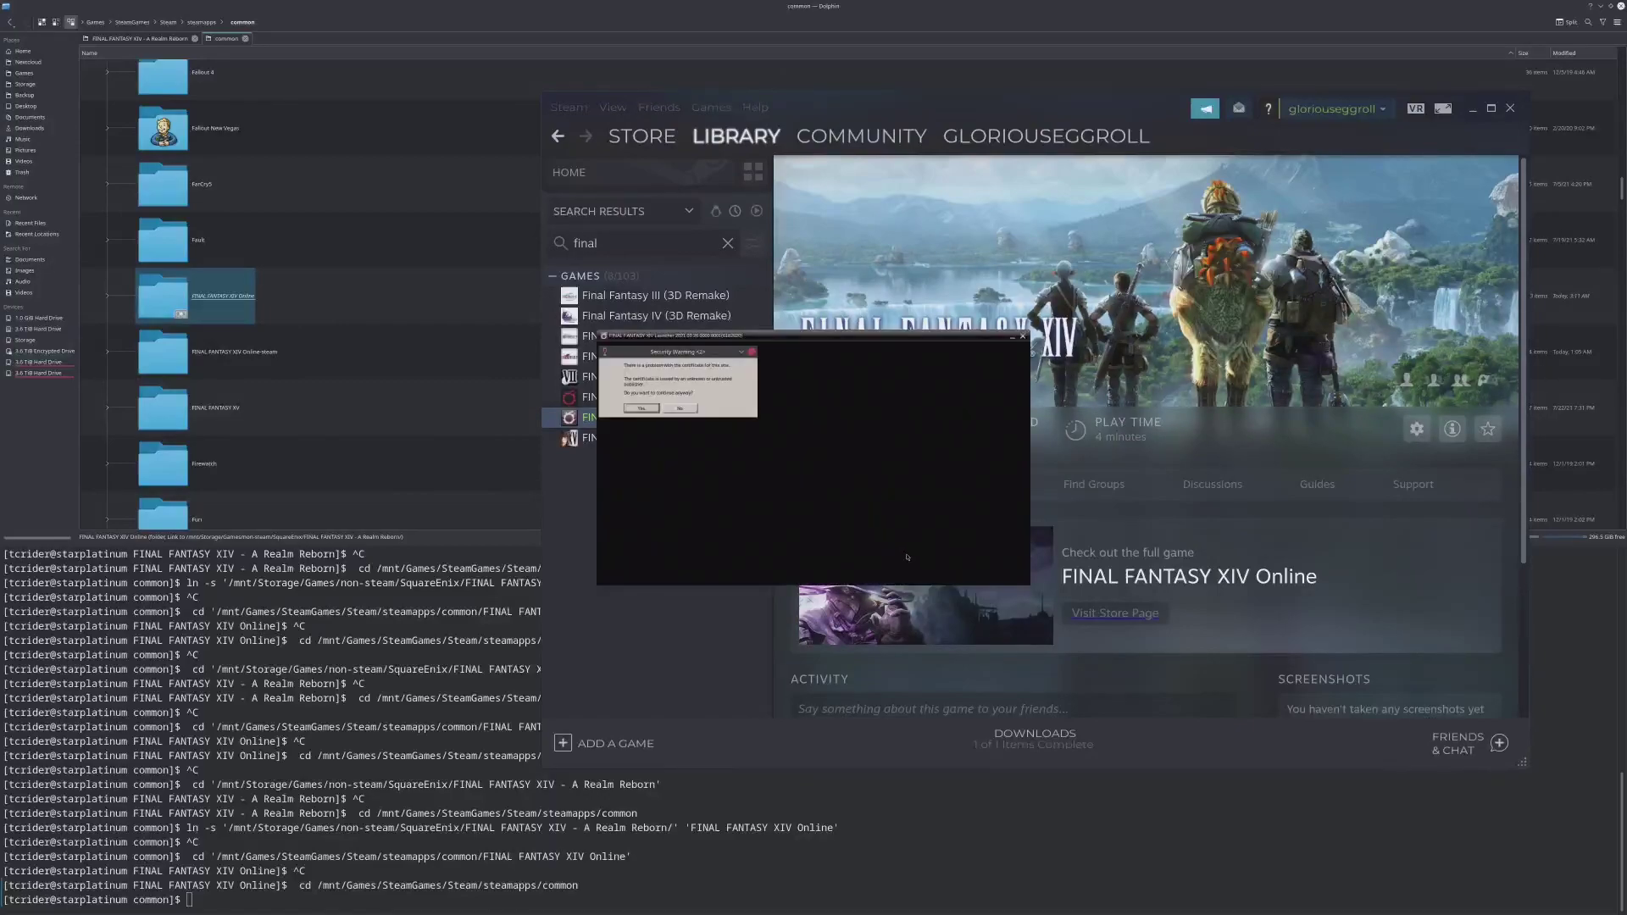
{"action": "left_click", "coordinate": [635, 409]}
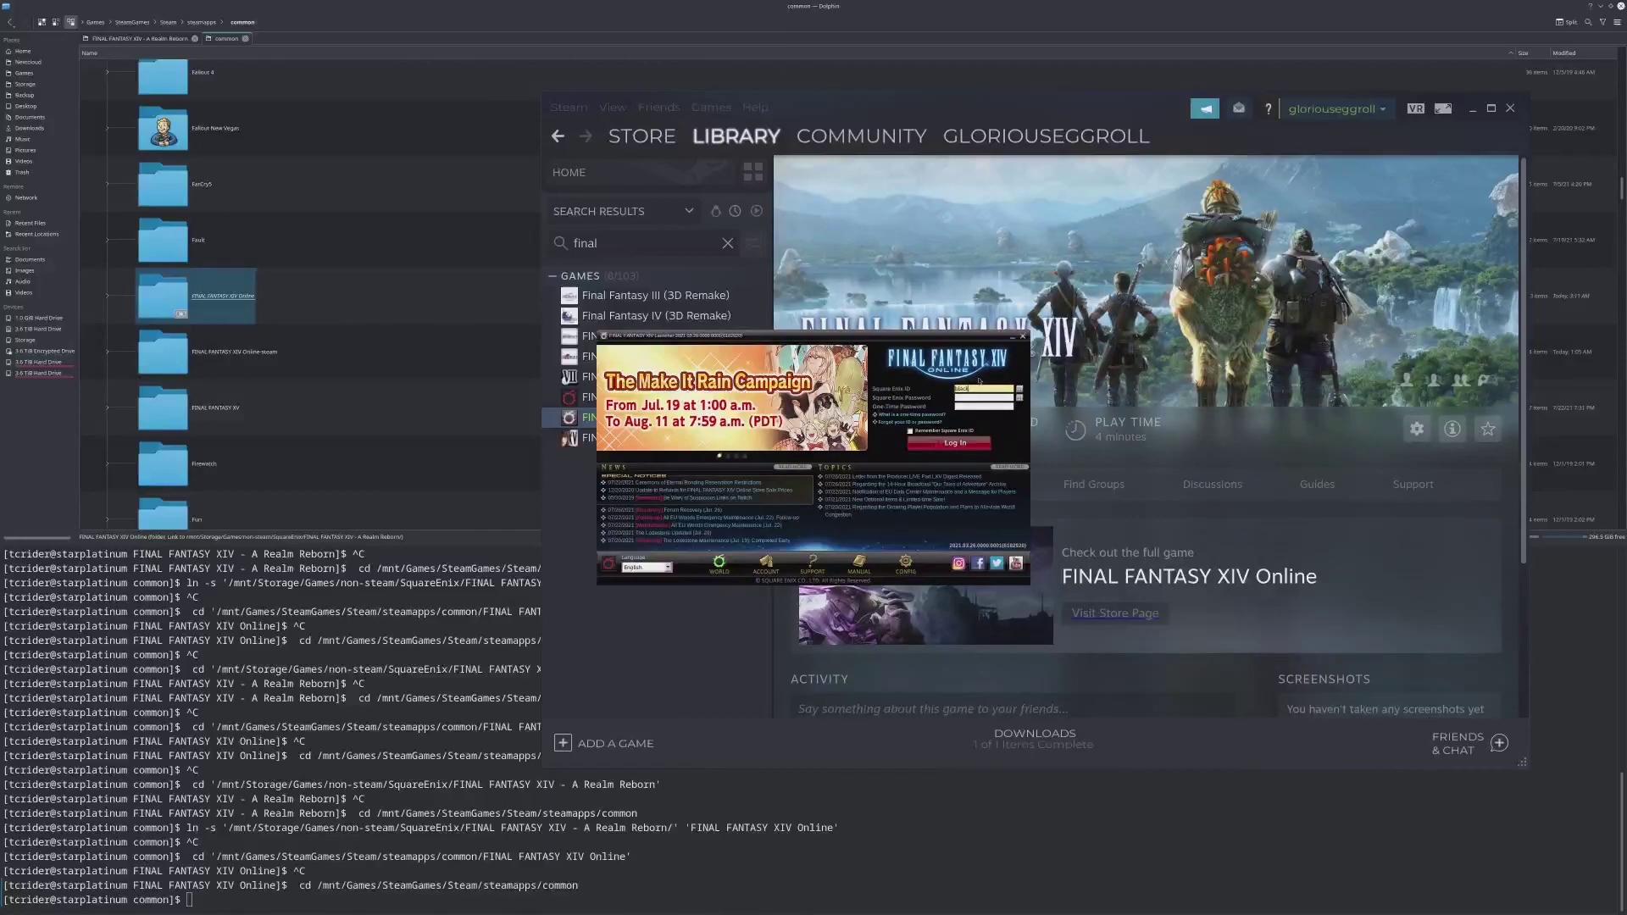
{"action": "key", "text": "Tab"}
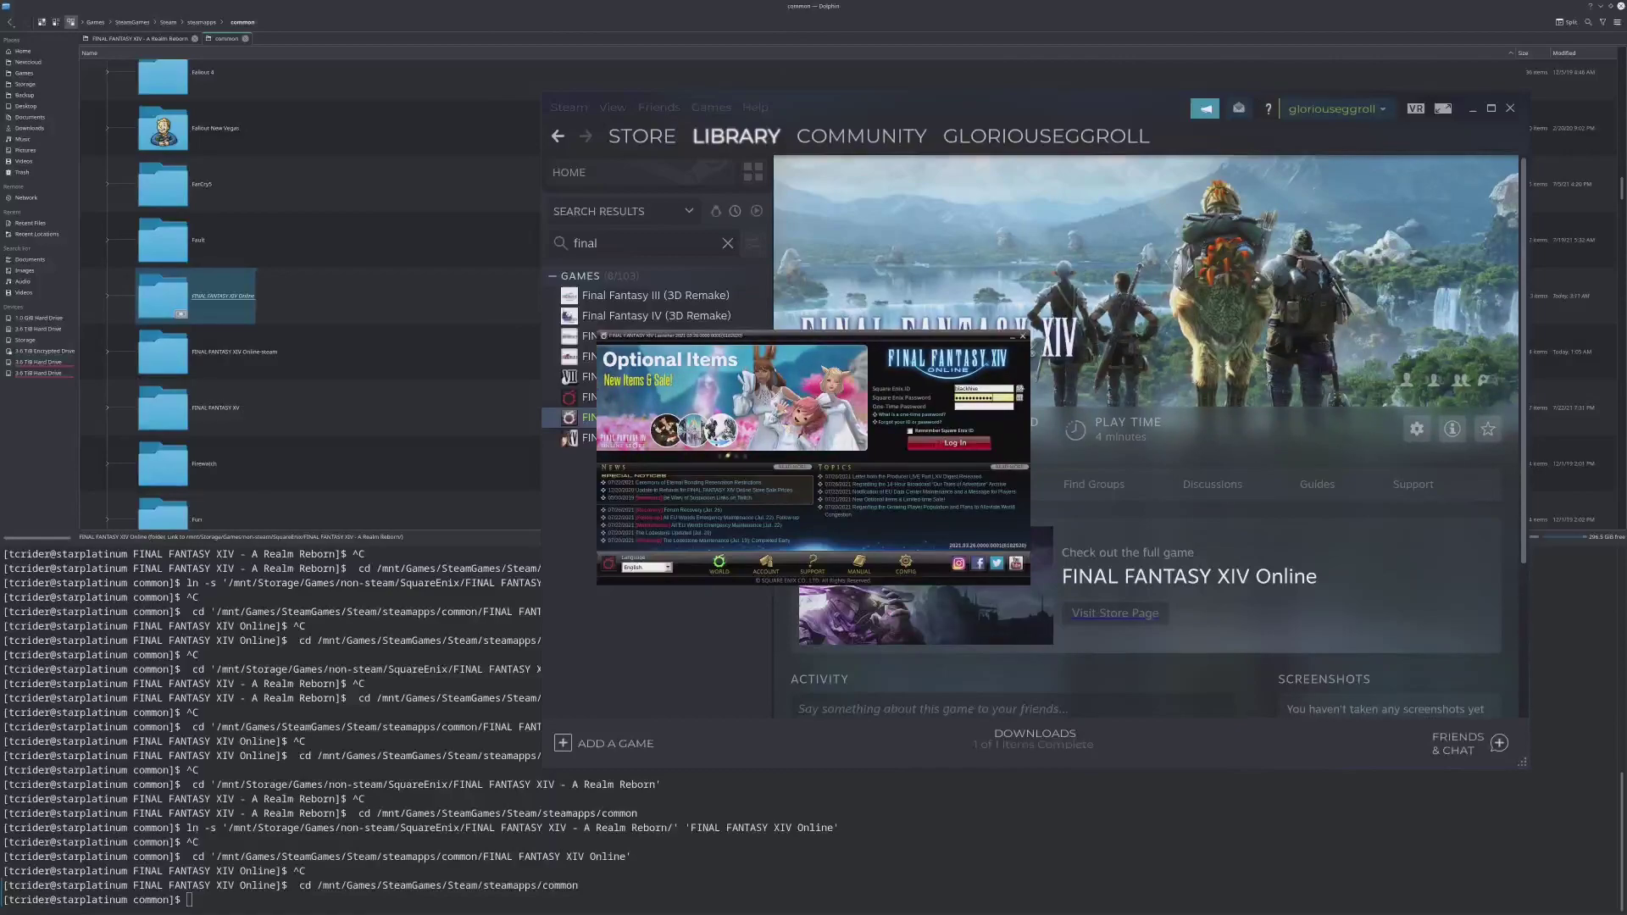
{"action": "key", "text": "Return"}
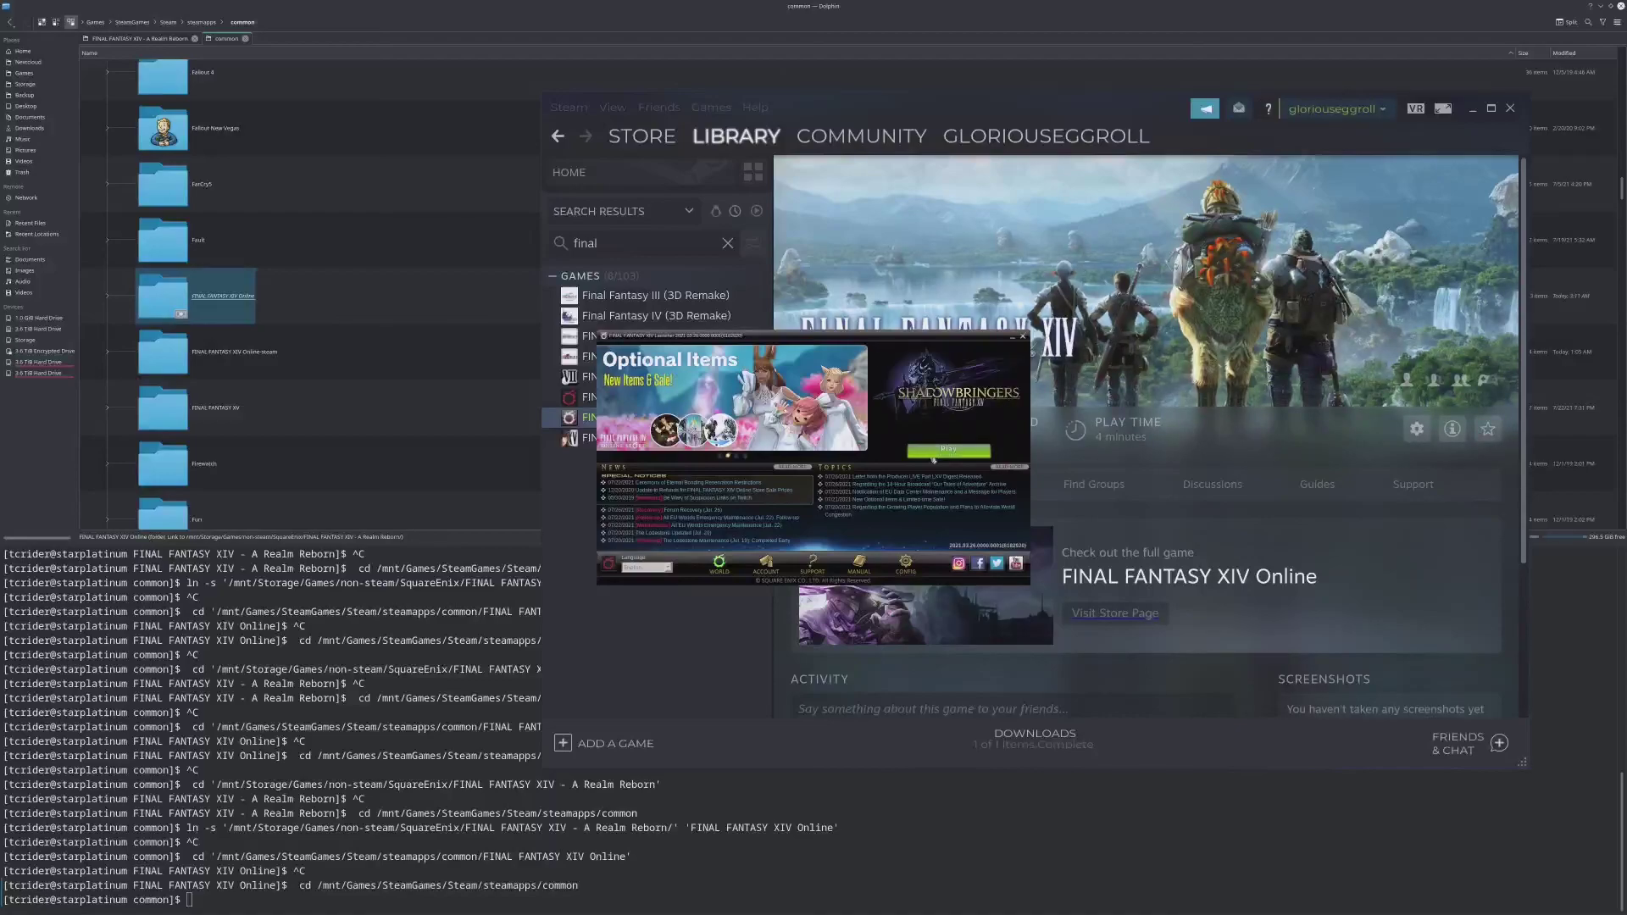
Start the game, select the Primal data center, and connect with the FINAL FANTASY XIV 2 service account.
{"action": "left_click", "coordinate": [948, 449]}
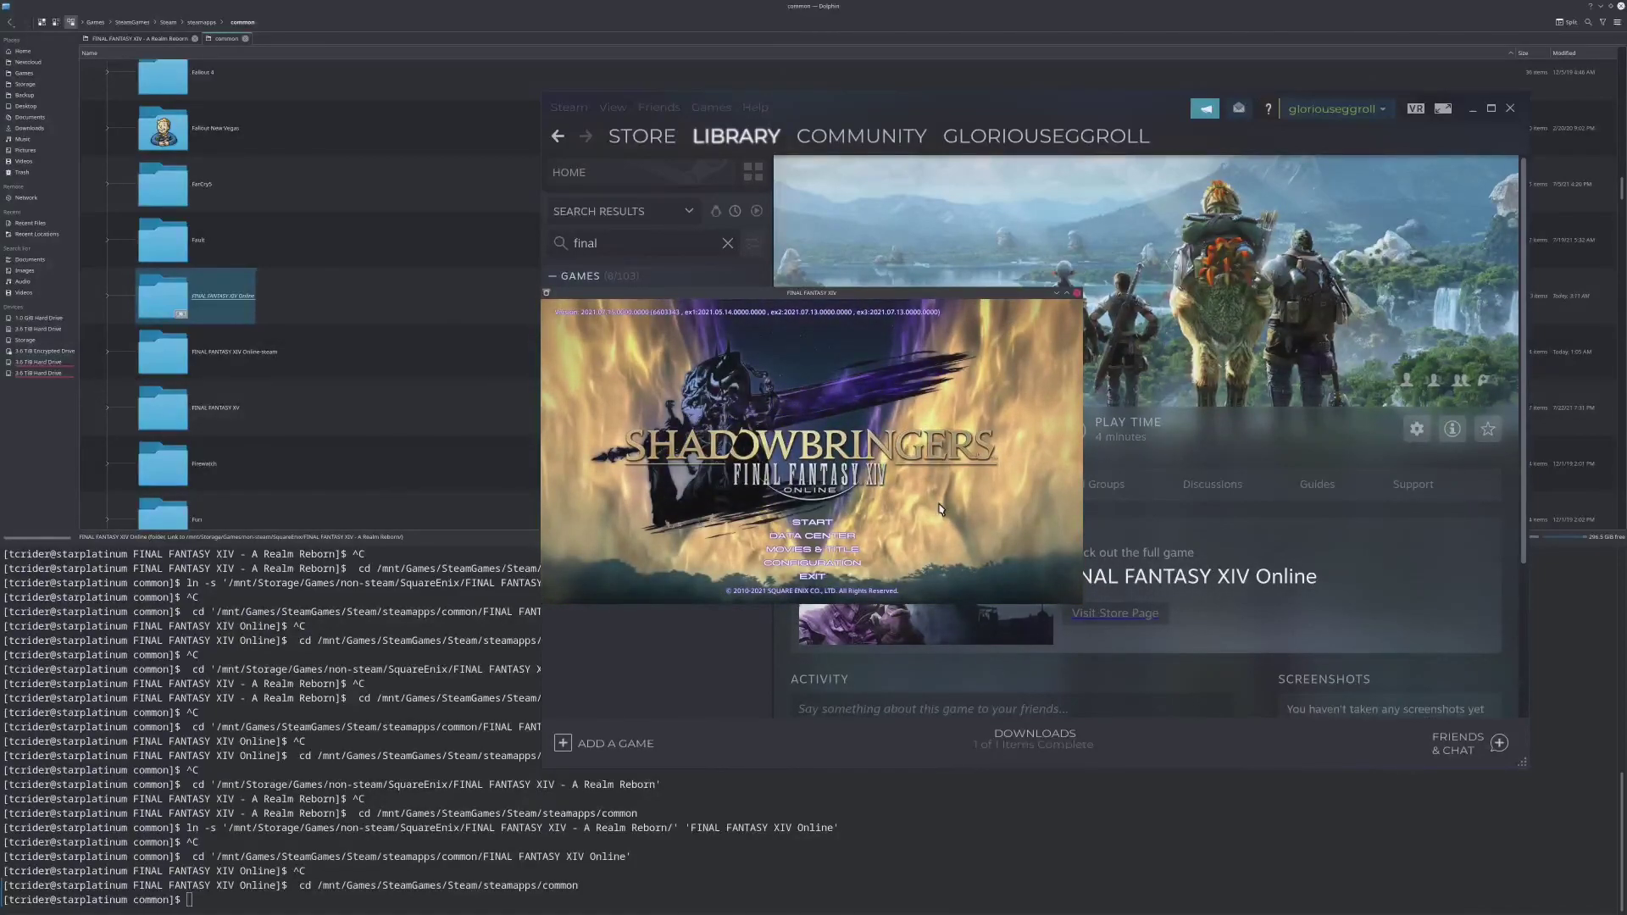
{"action": "left_click", "coordinate": [809, 543]}
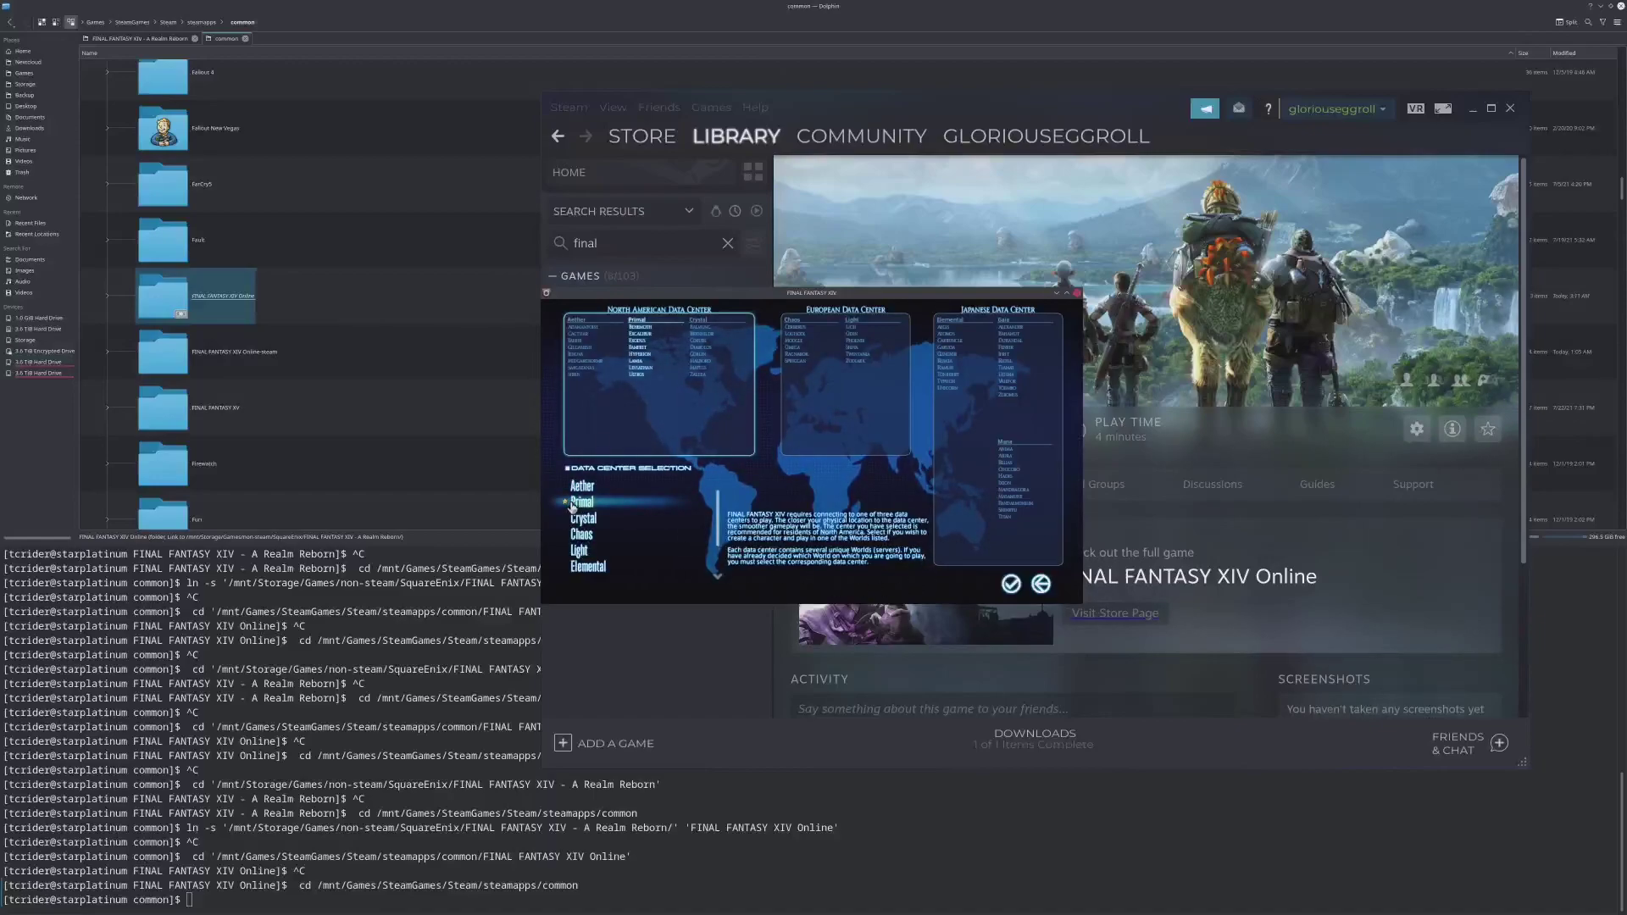
{"action": "left_click", "coordinate": [1009, 583]}
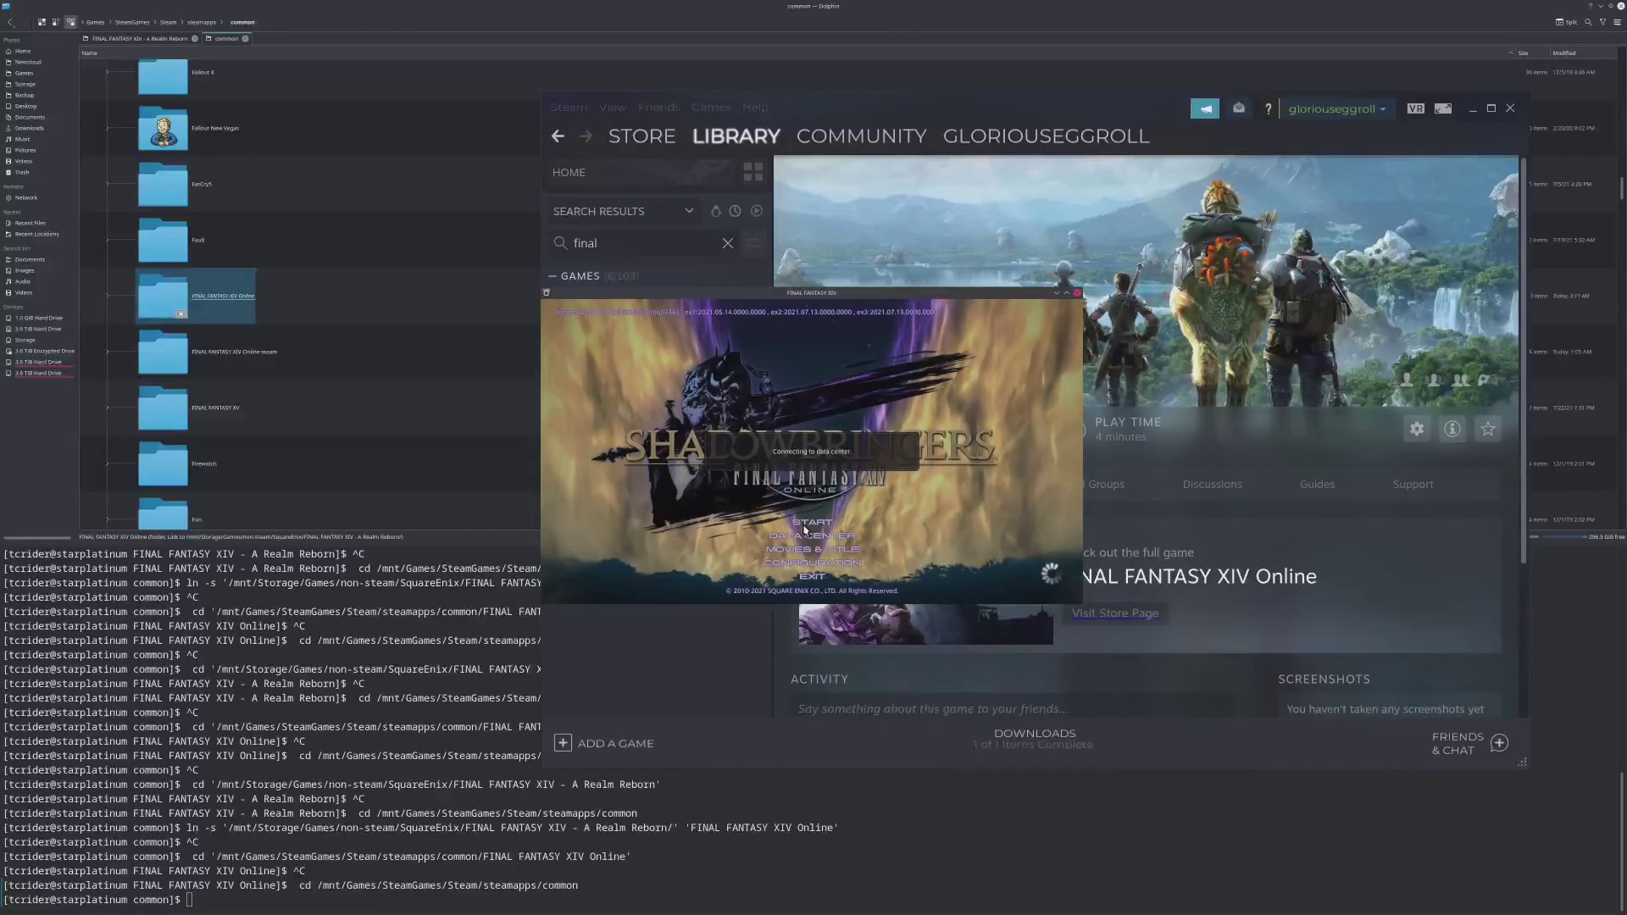
{"action": "left_click", "coordinate": [804, 527]}
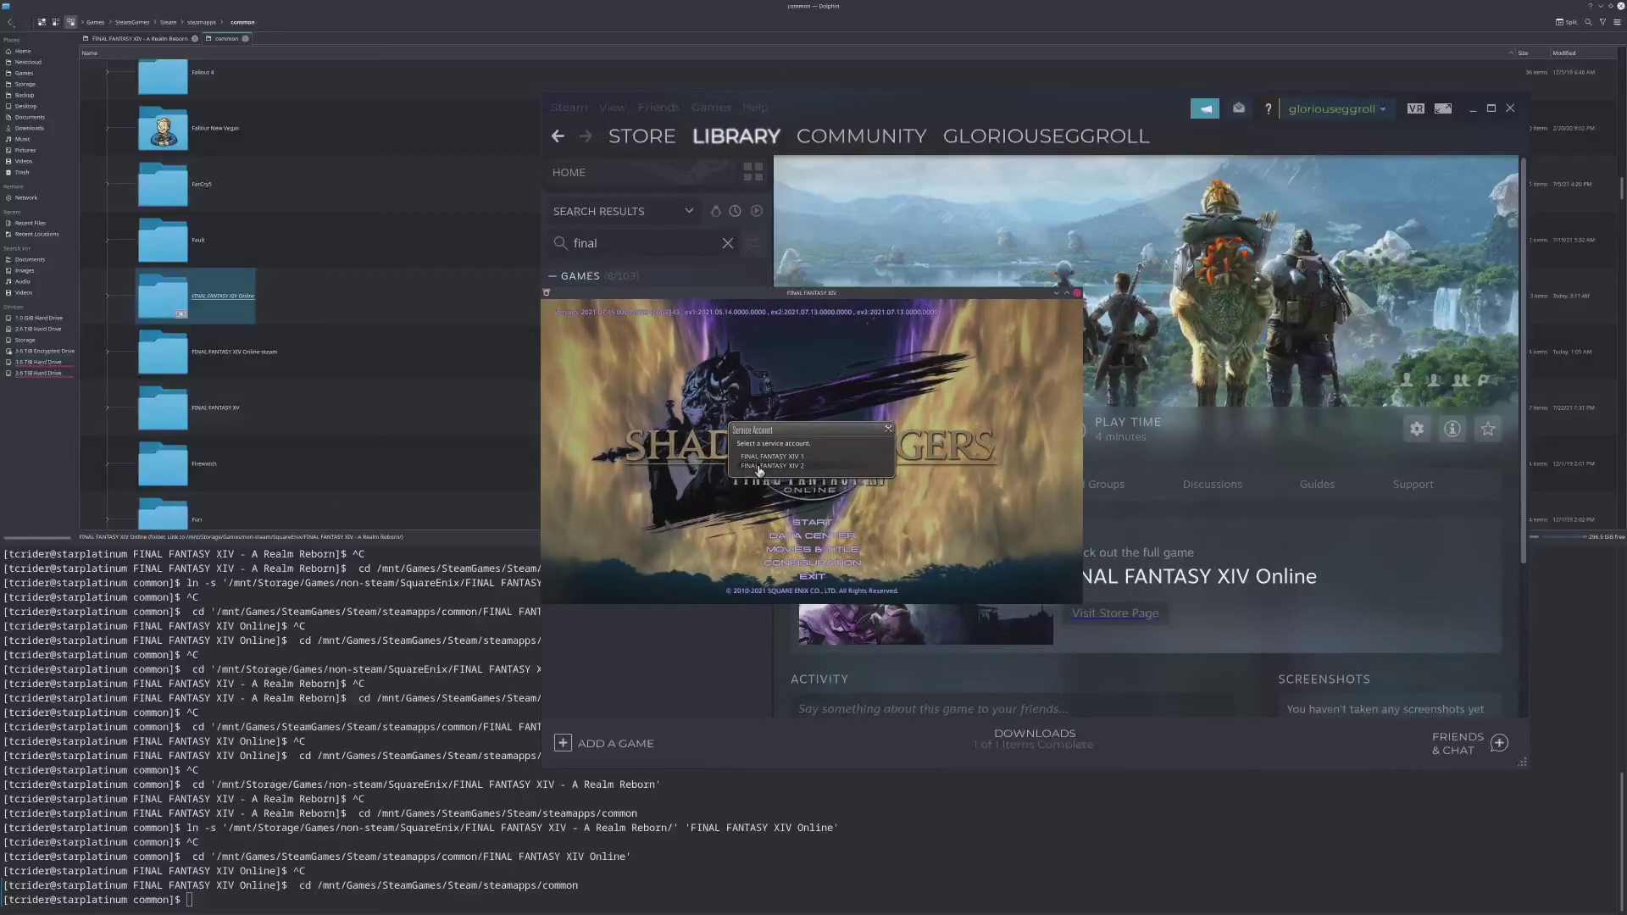
{"action": "left_click", "coordinate": [760, 466]}
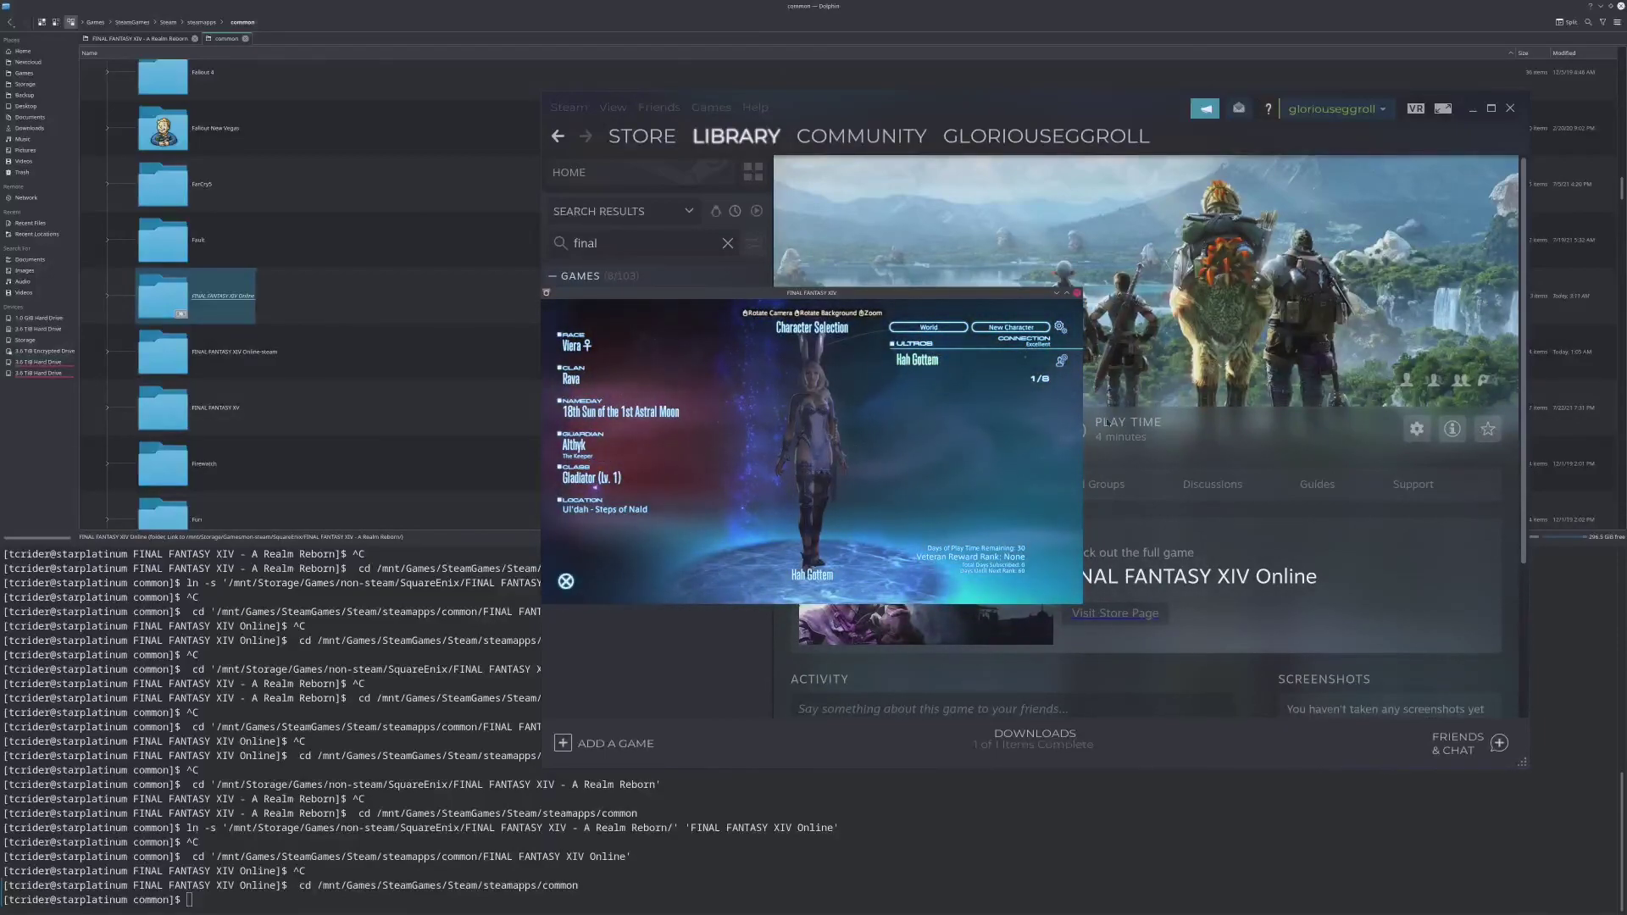
Try to log in with the Viera character on Ultros, leave the login queue and exit the game.
{"action": "left_click", "coordinate": [928, 360]}
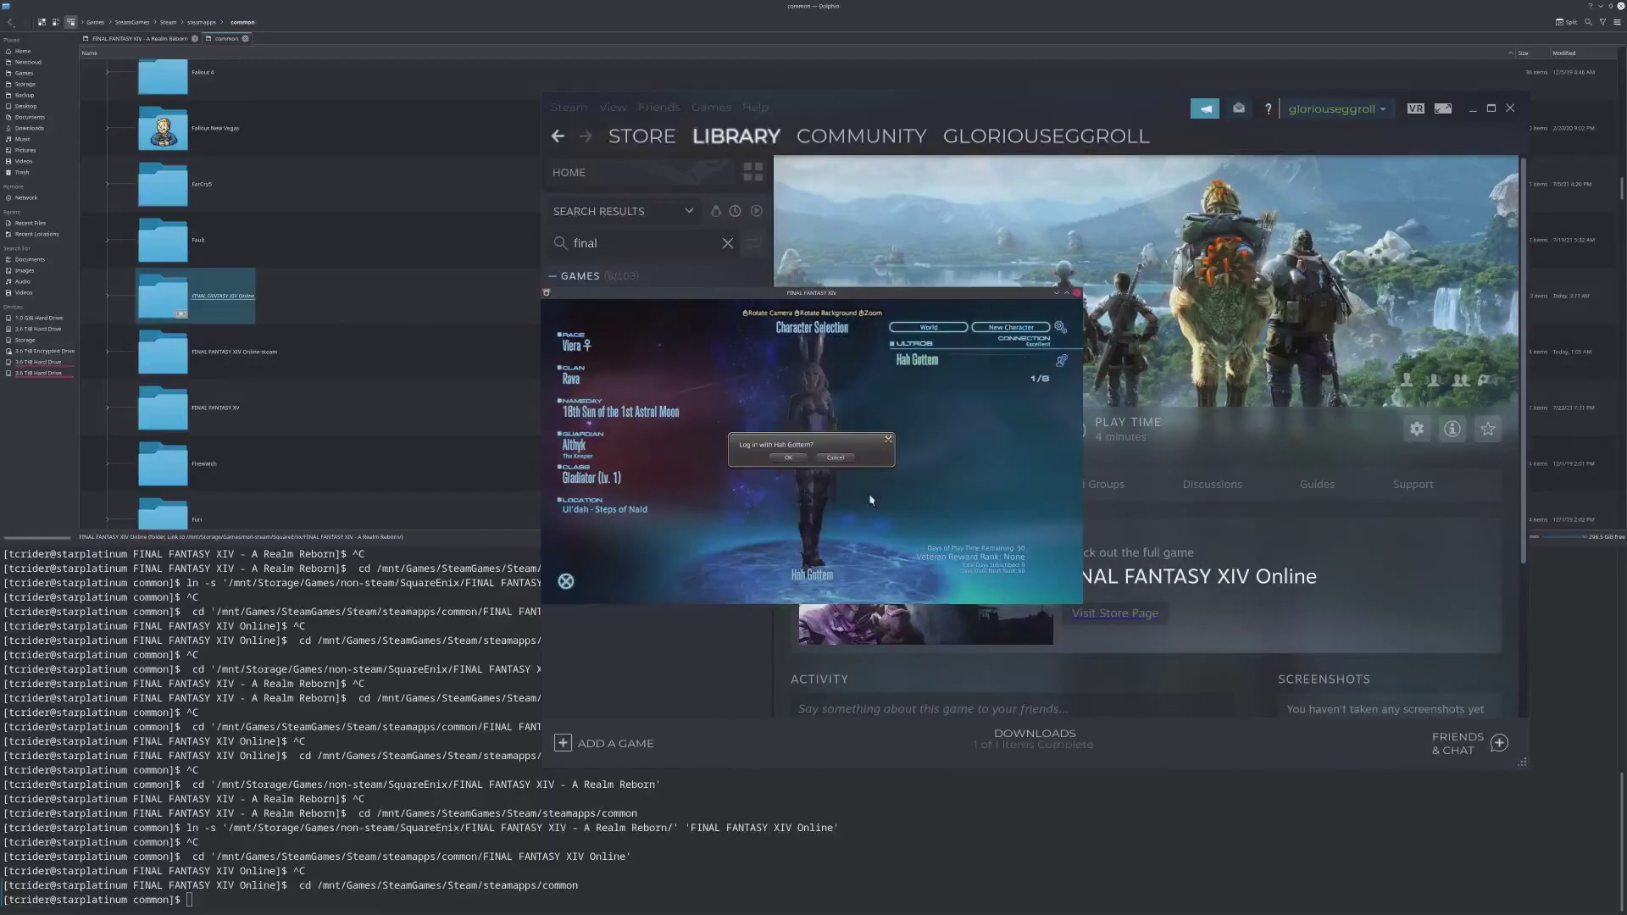
{"action": "left_click", "coordinate": [788, 458]}
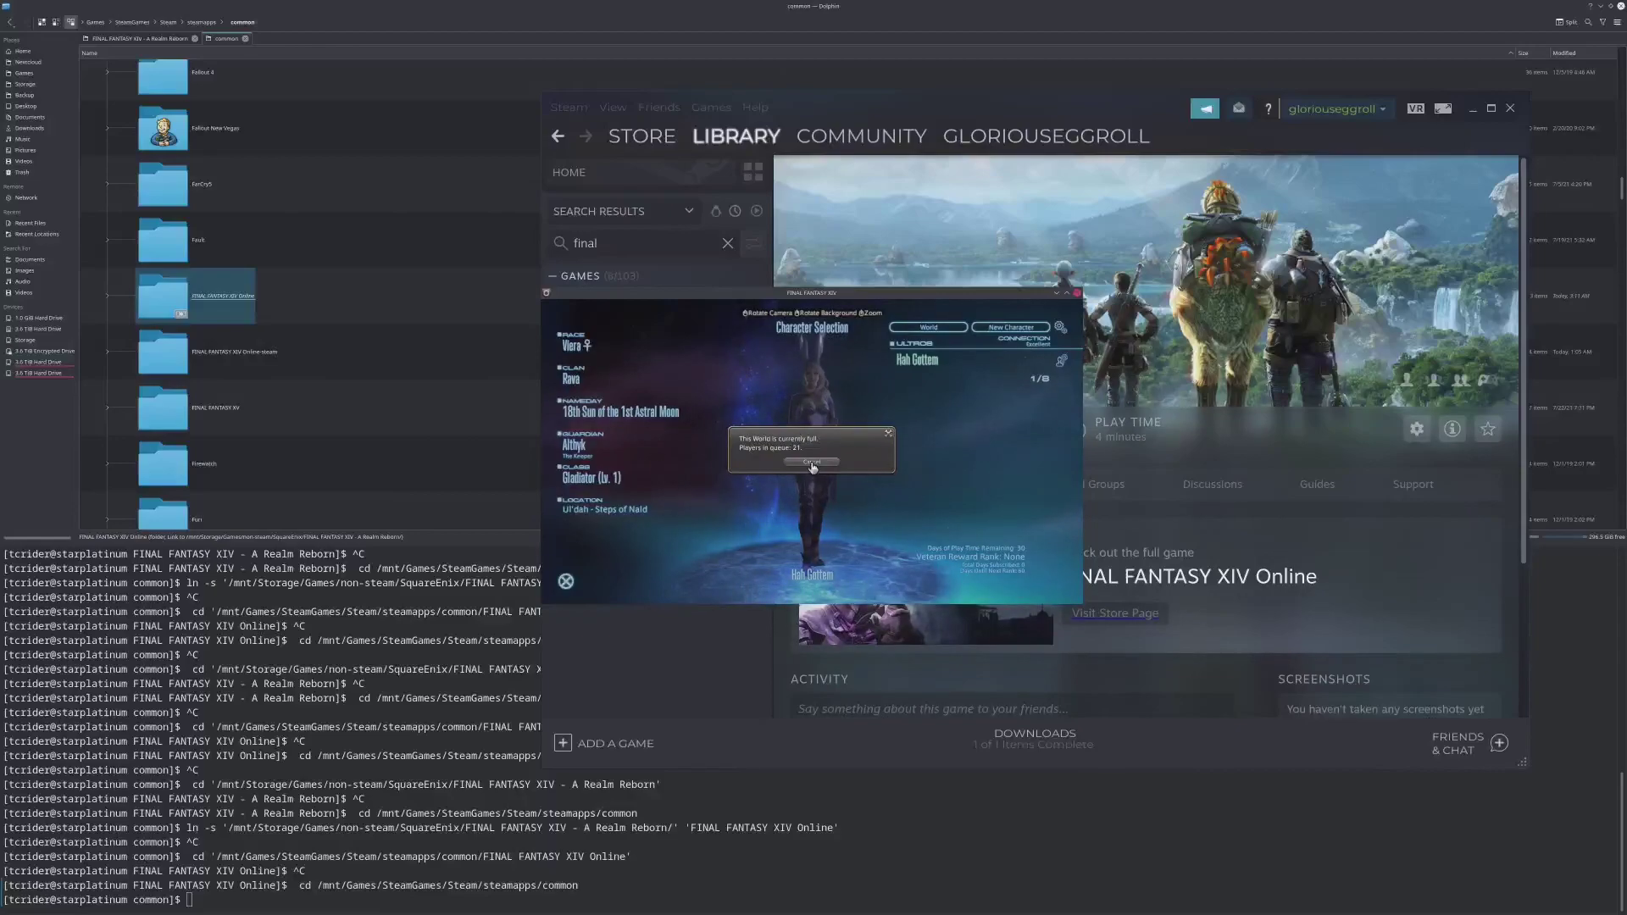
{"action": "left_click", "coordinate": [809, 462]}
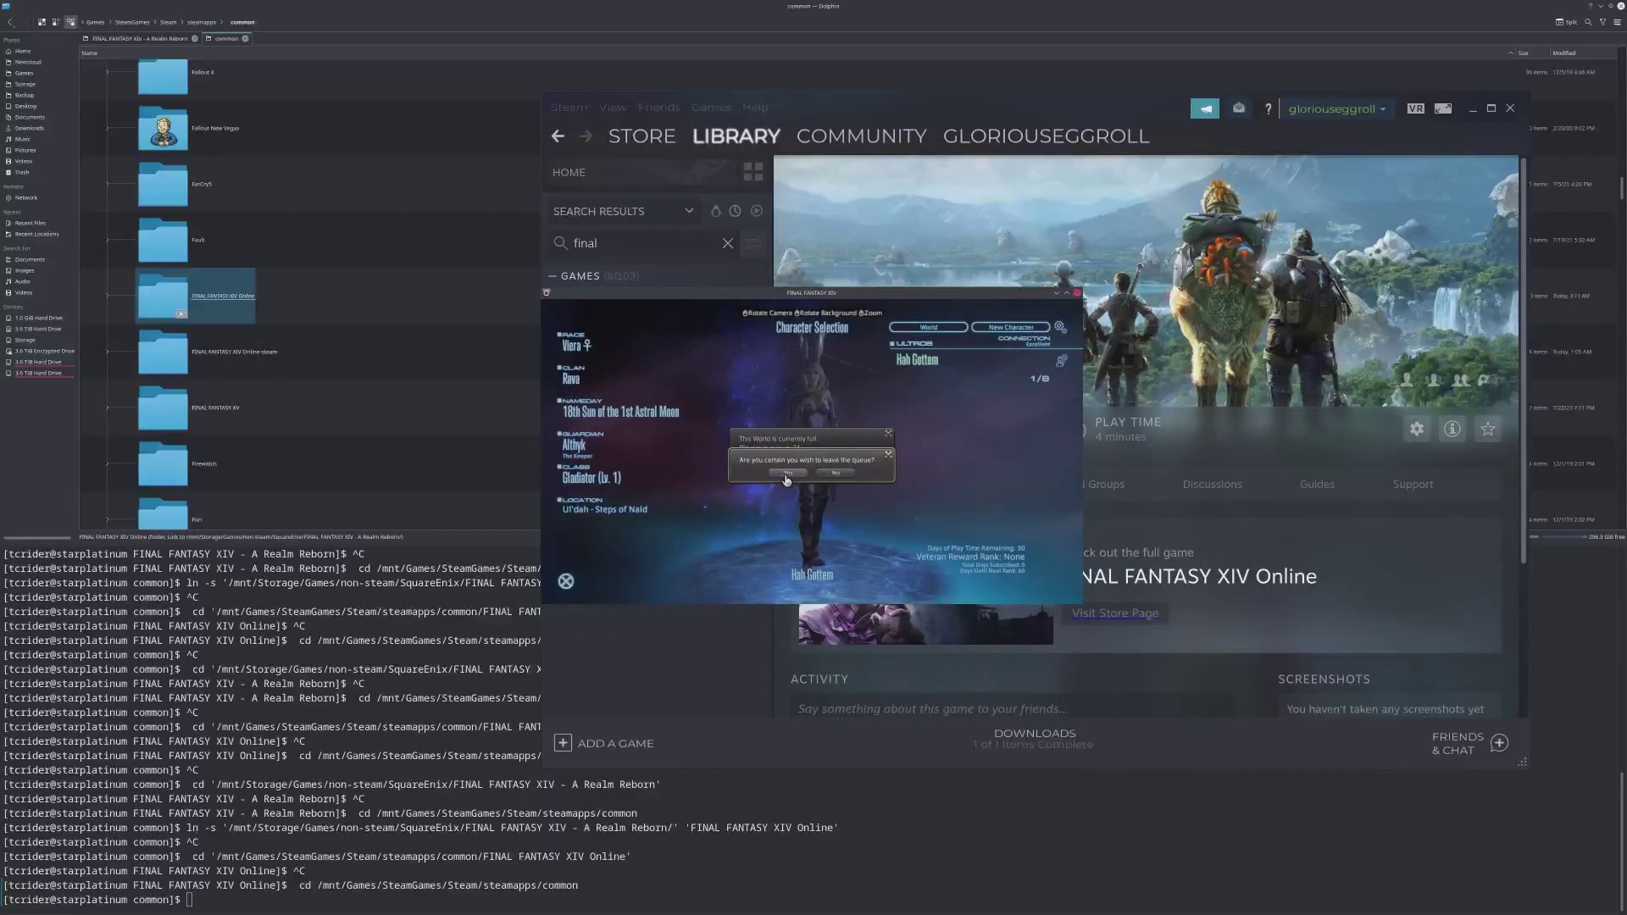
{"action": "left_click", "coordinate": [785, 472]}
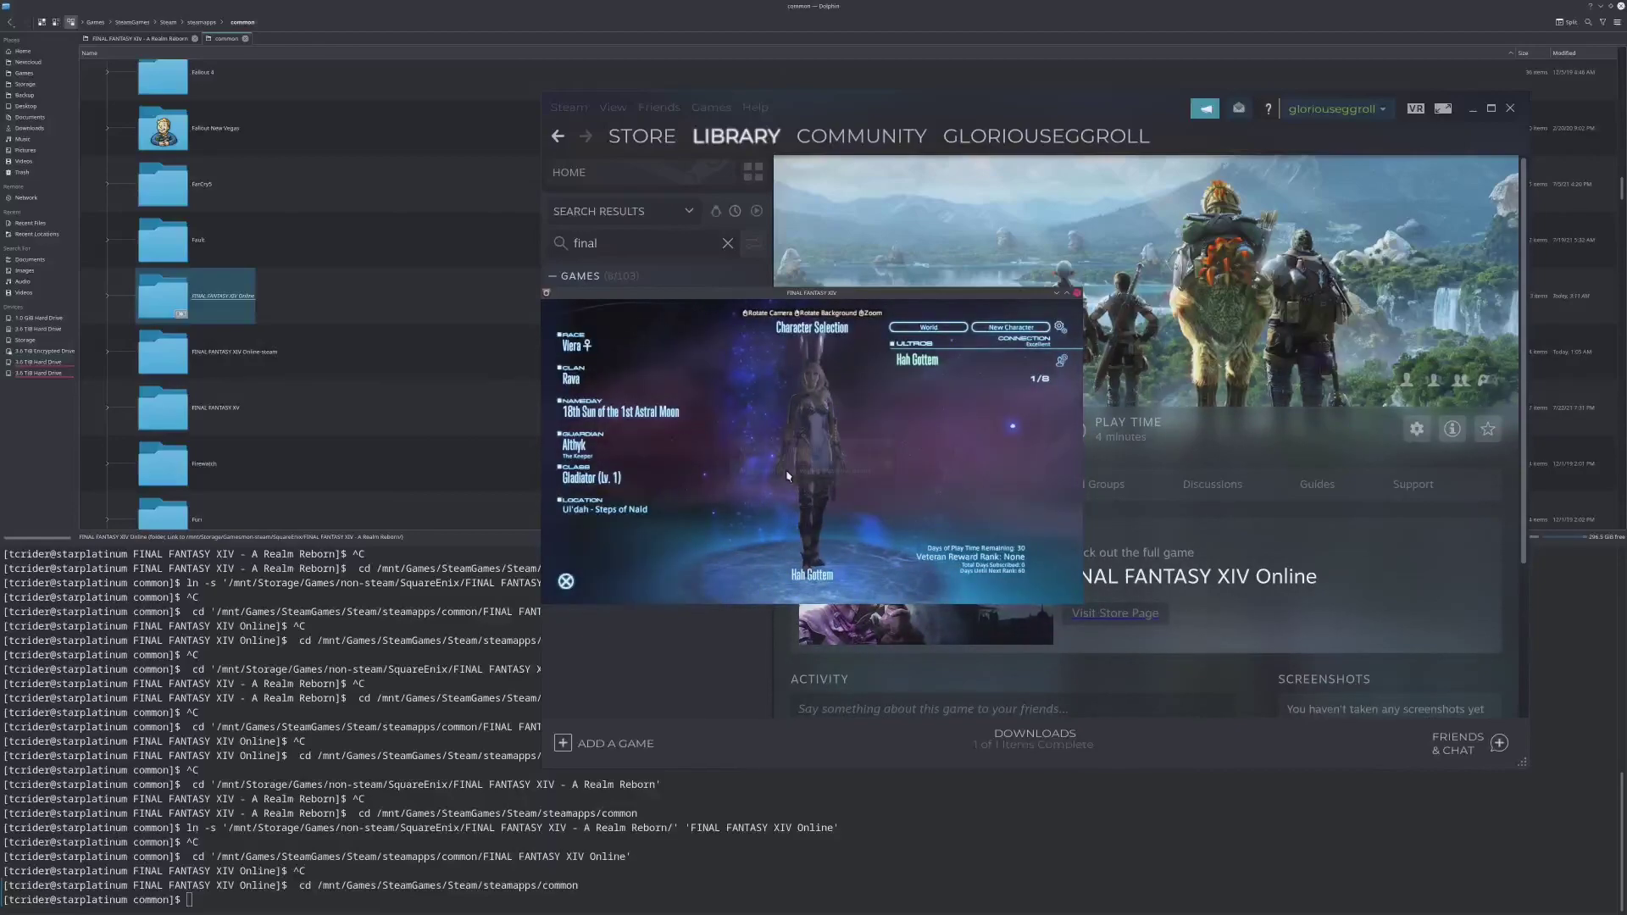
{"action": "left_click", "coordinate": [1076, 294]}
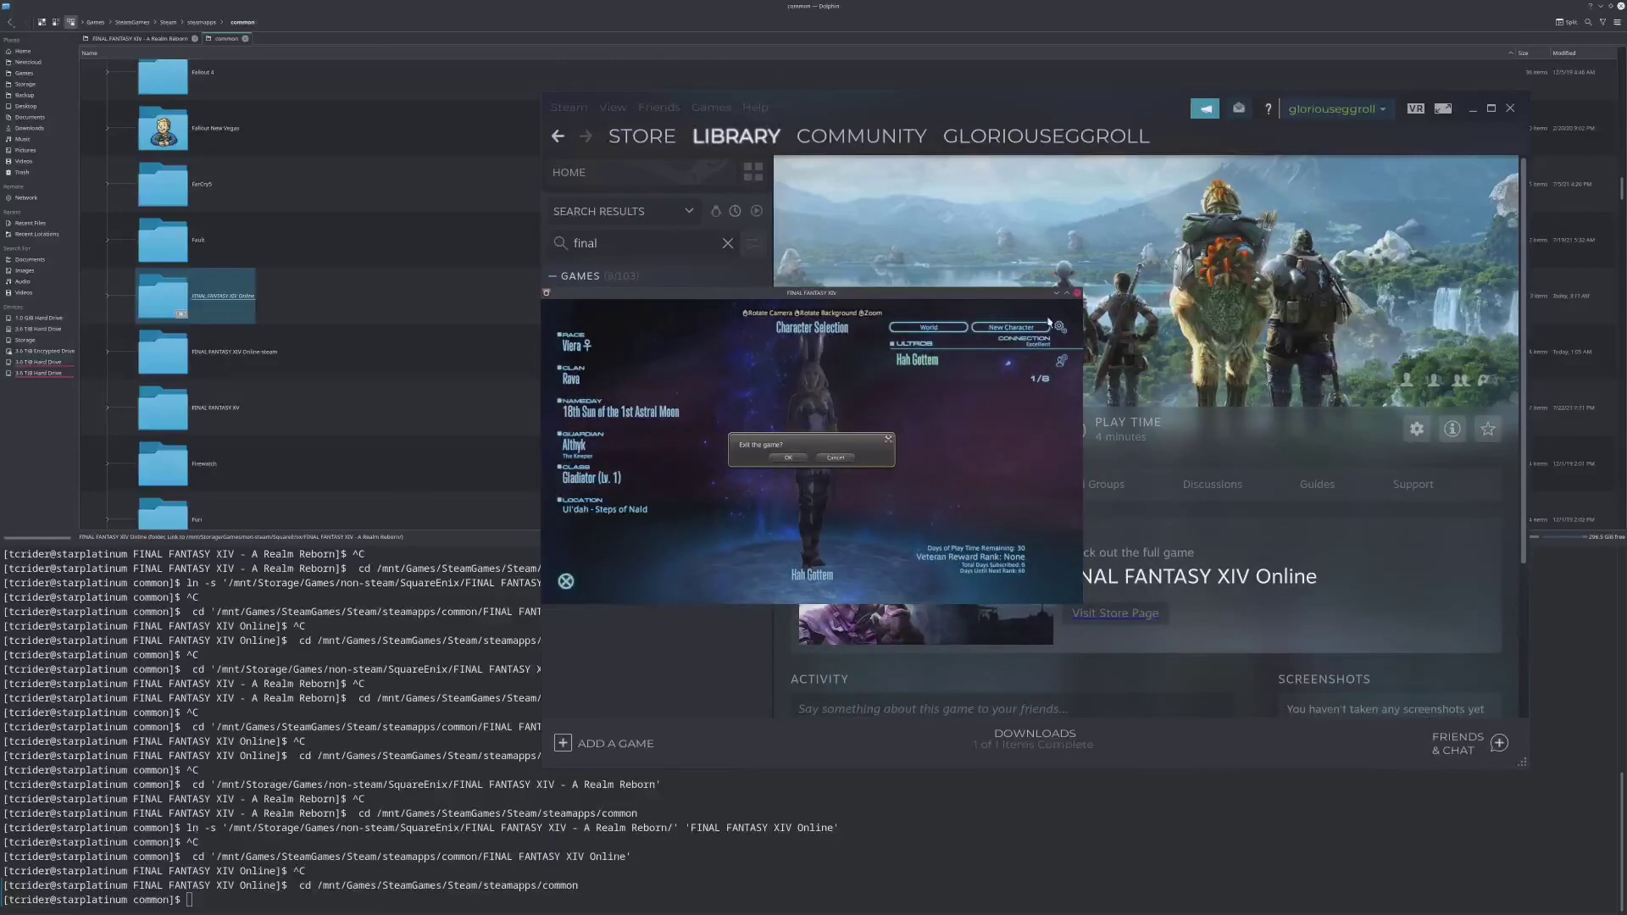
{"action": "key", "text": "Return"}
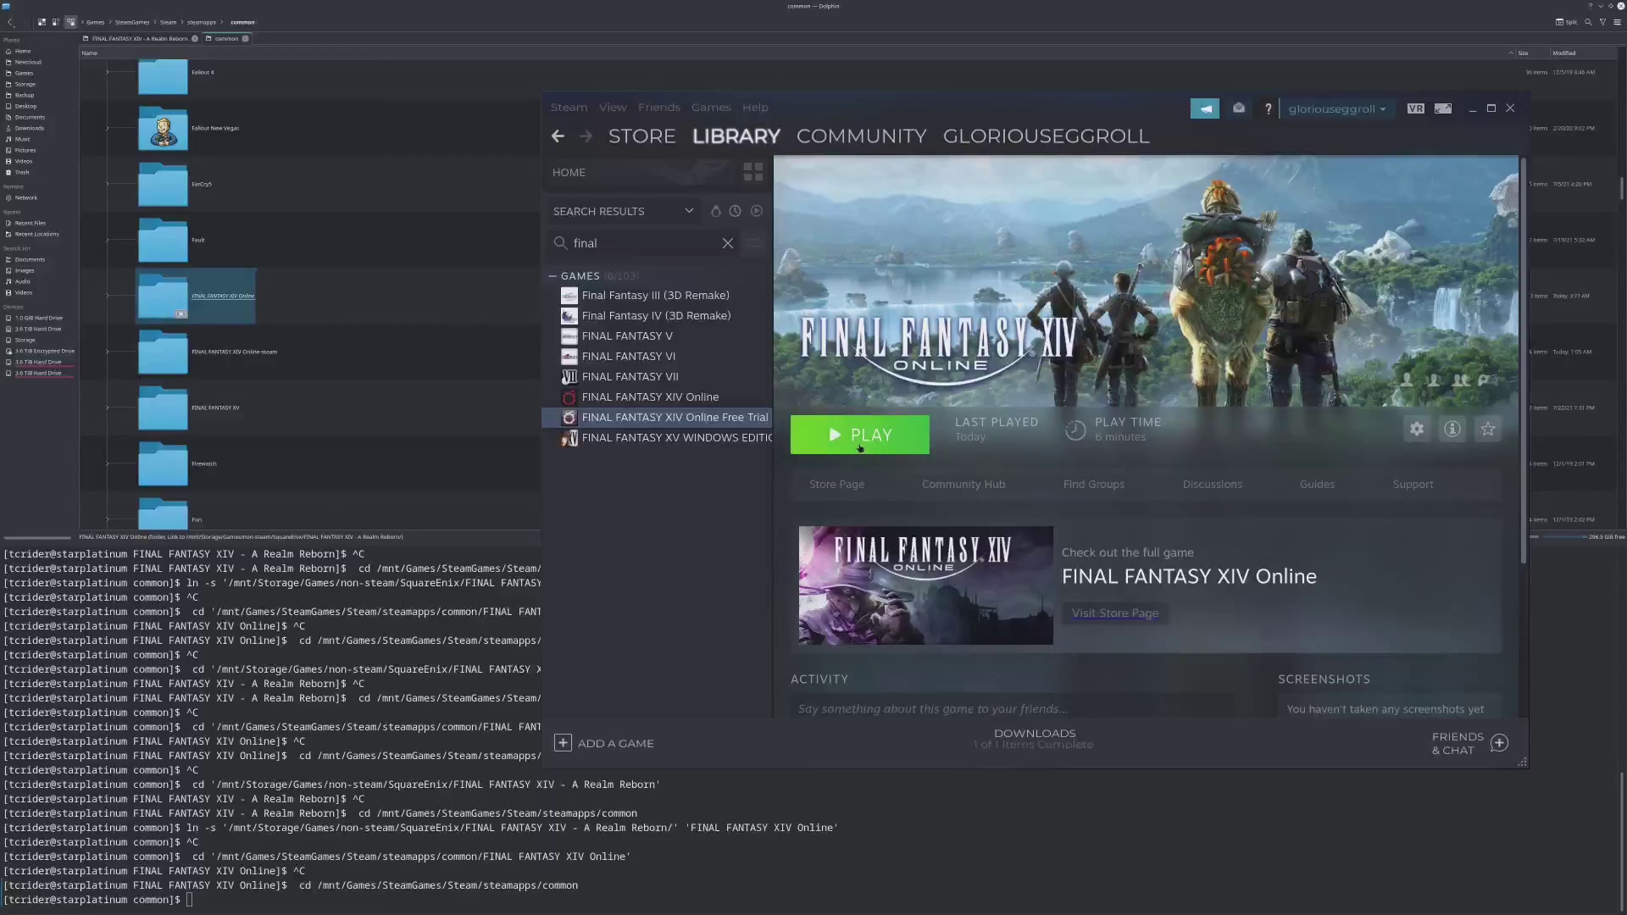
Relaunch the Free Trial and accept the launcher's certificate security warnings.
{"action": "left_click", "coordinate": [894, 449]}
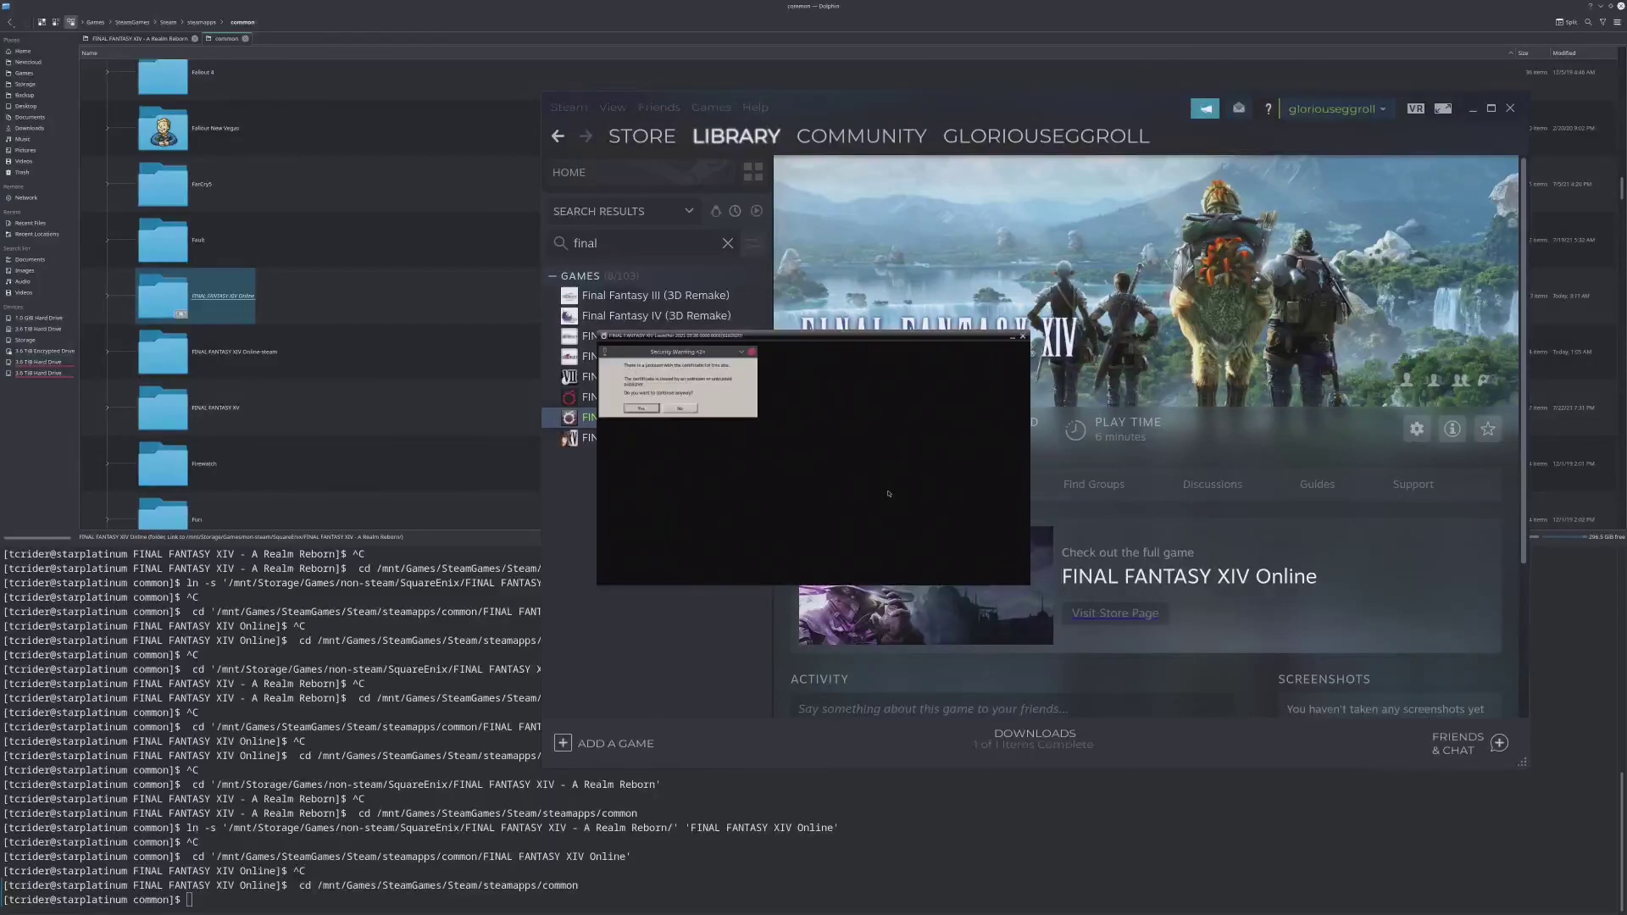
{"action": "left_click", "coordinate": [649, 410]}
{"action": "left_click", "coordinate": [647, 409]}
{"action": "left_click", "coordinate": [648, 407]}
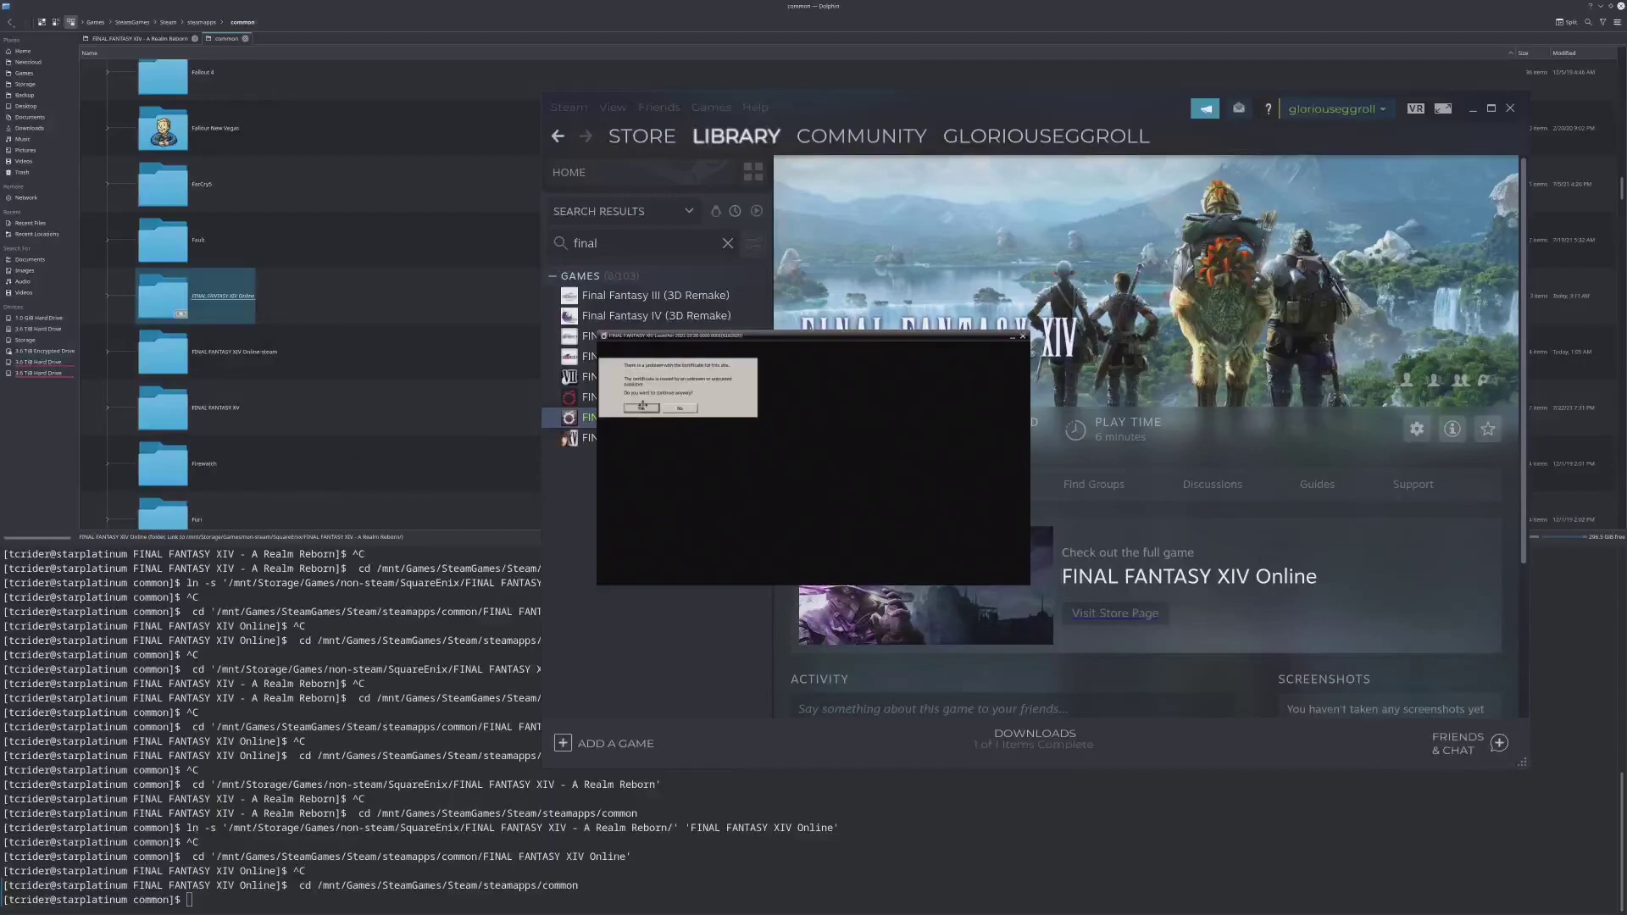
{"action": "left_click", "coordinate": [645, 409]}
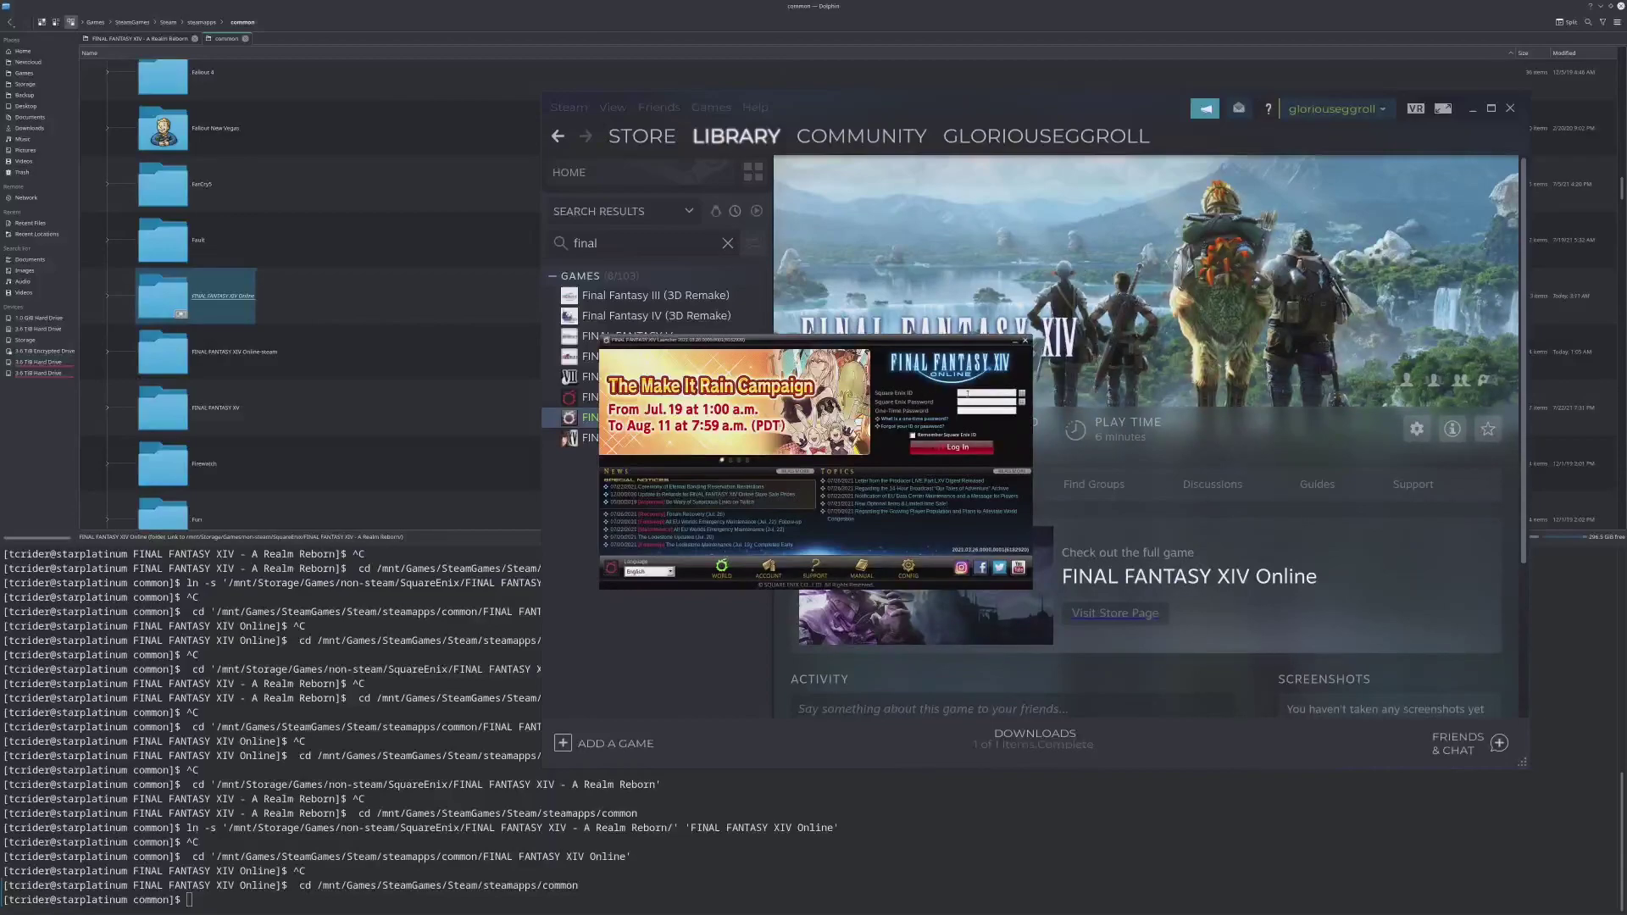
Try to sign in to the launcher with the Square Enix ID and password.
{"action": "left_click", "coordinate": [969, 392]}
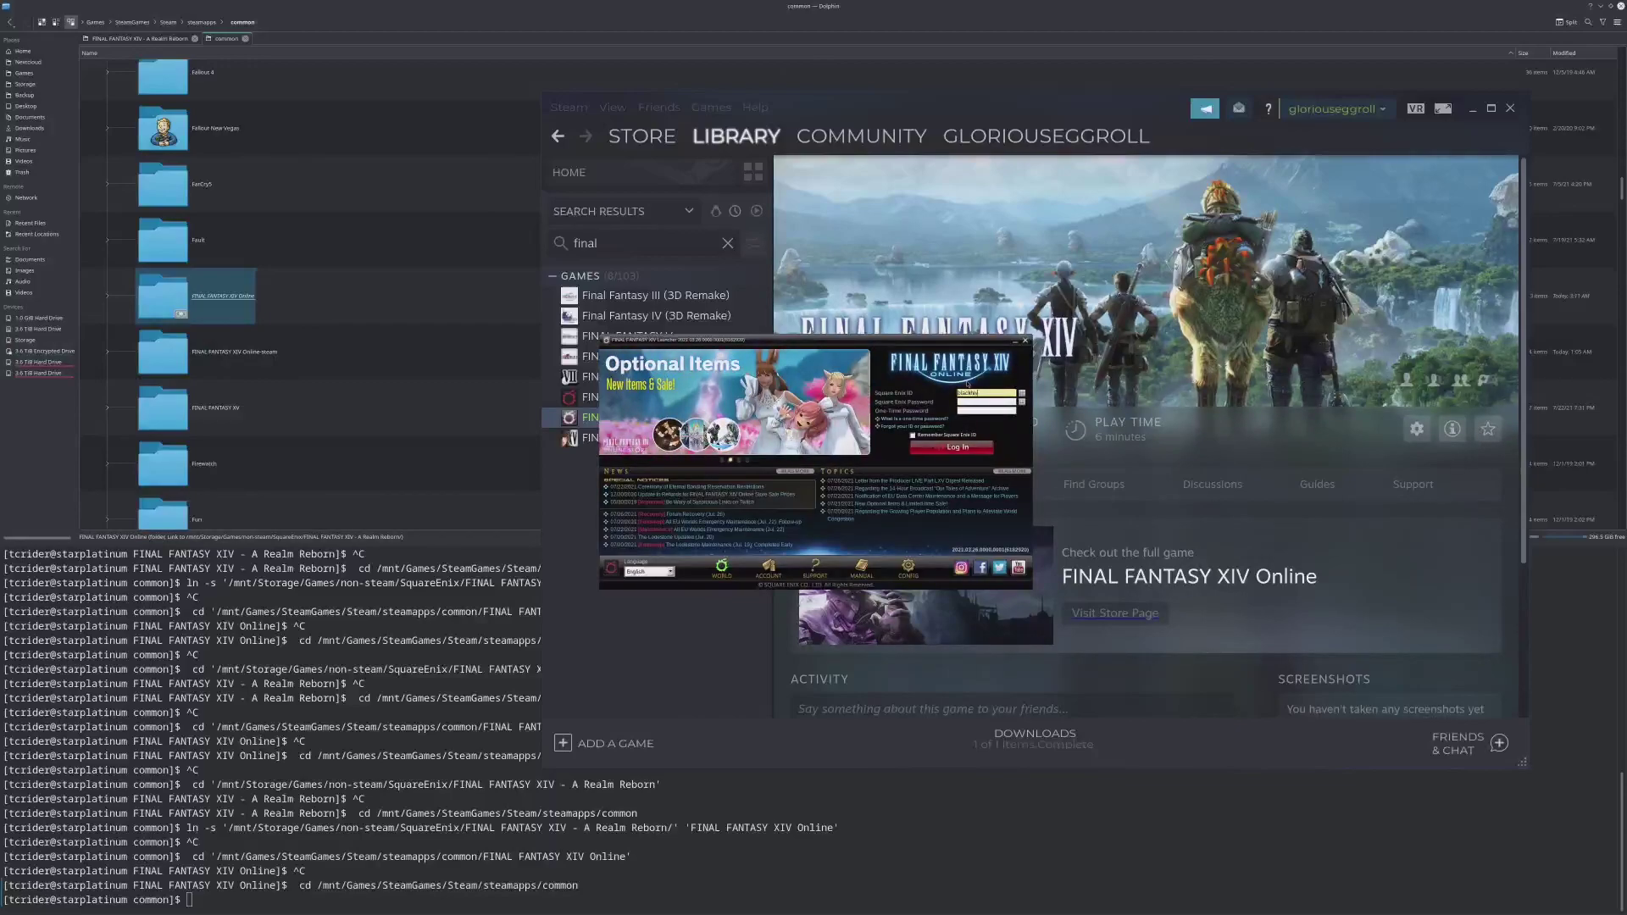
{"action": "key", "text": "Tab"}
{"action": "left_click", "coordinate": [948, 448]}
{"action": "left_click", "coordinate": [801, 469]}
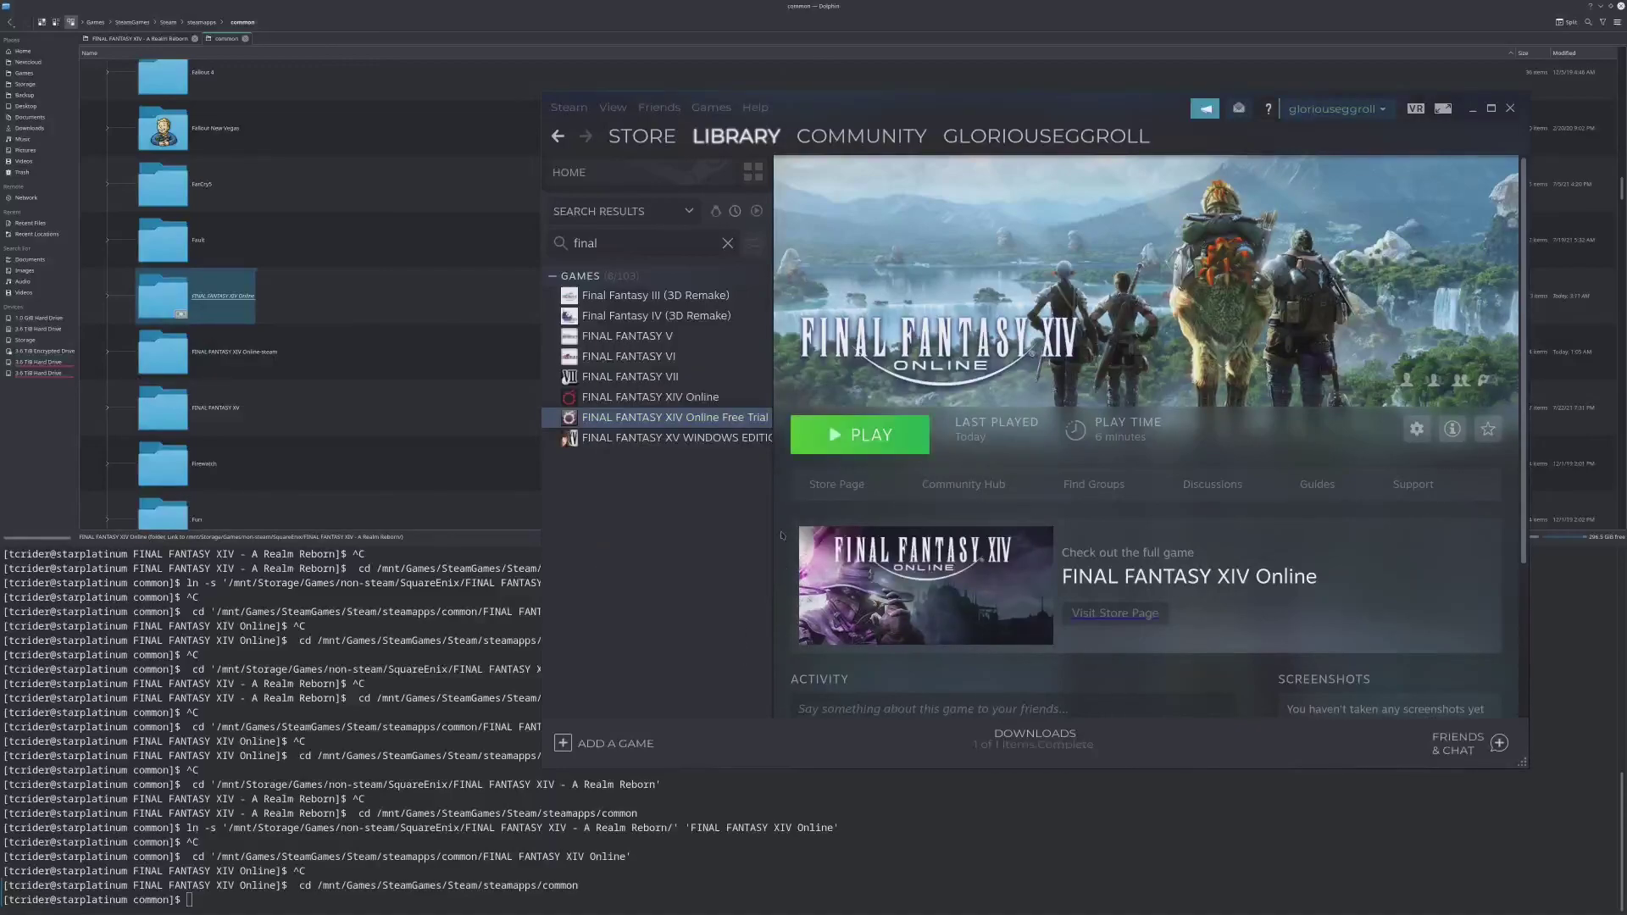
Launch the Free Trial again past the security warnings and sign in with the Square Enix ID and password.
{"action": "left_click", "coordinate": [857, 440]}
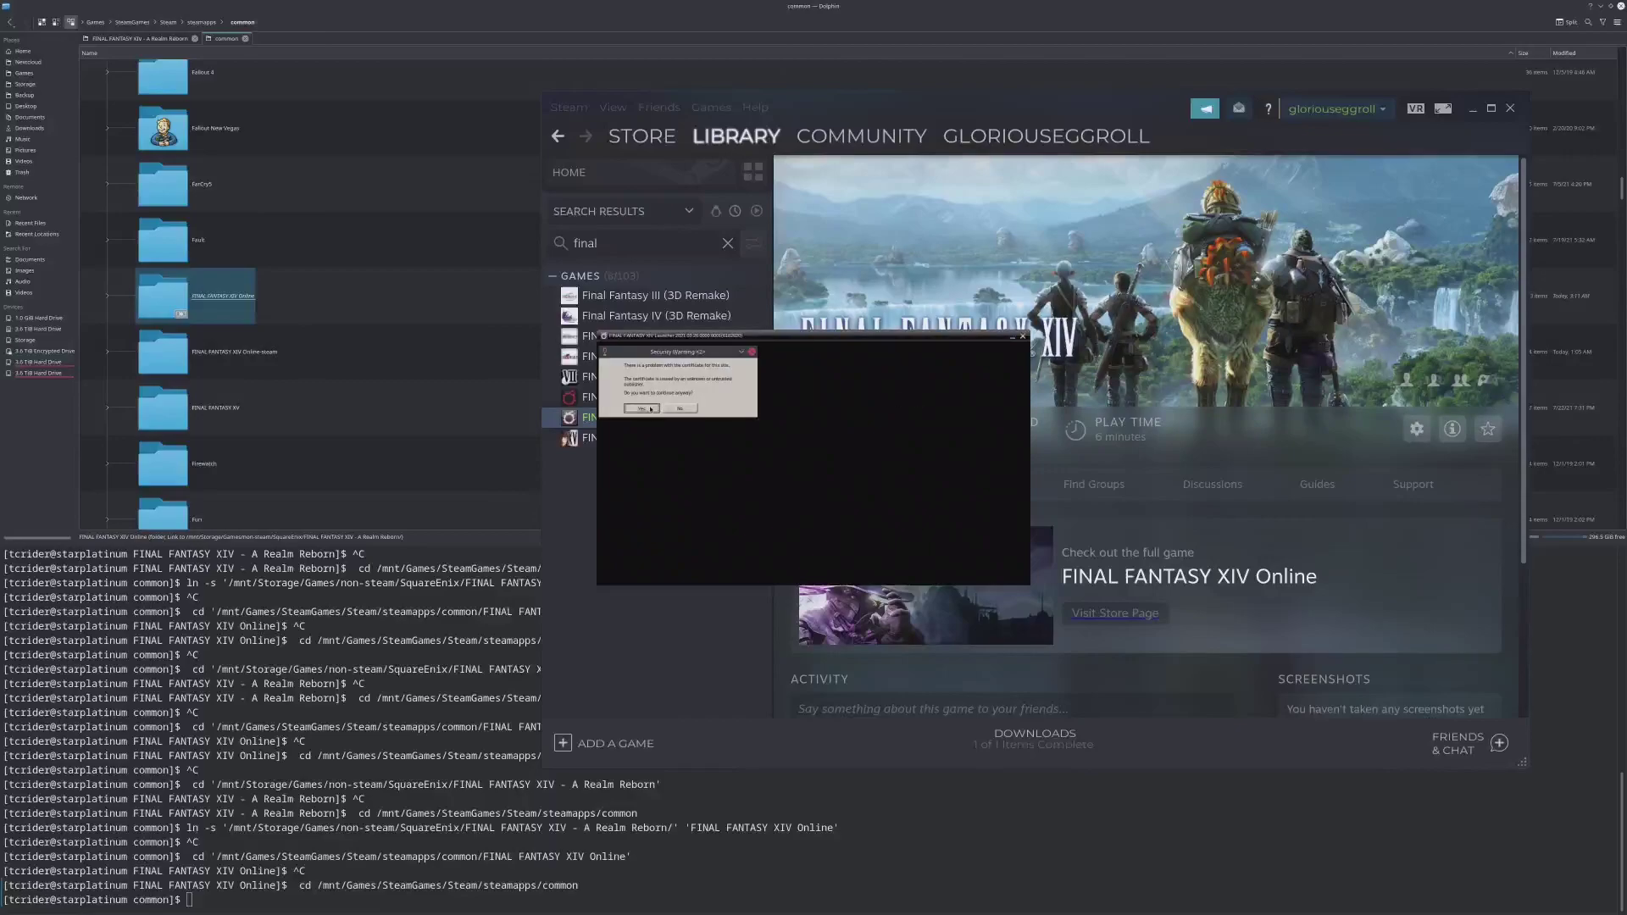
{"action": "left_click", "coordinate": [641, 408]}
{"action": "left_click", "coordinate": [643, 407]}
{"action": "left_click", "coordinate": [642, 408]}
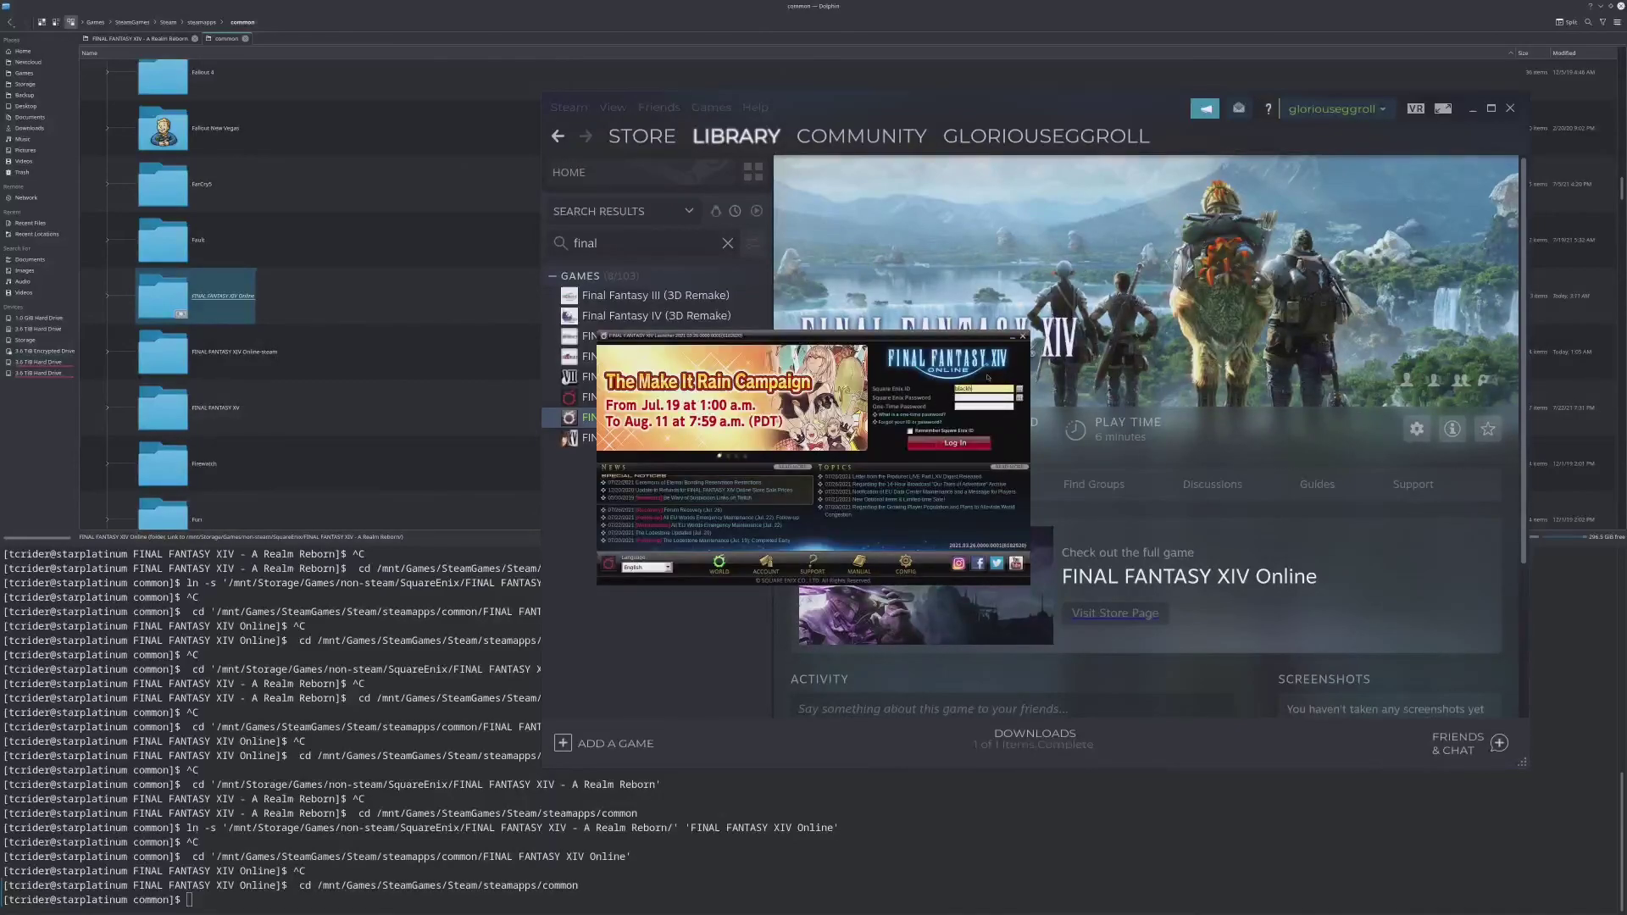
{"action": "key", "text": "Tab"}
{"action": "type", "text": "***"}
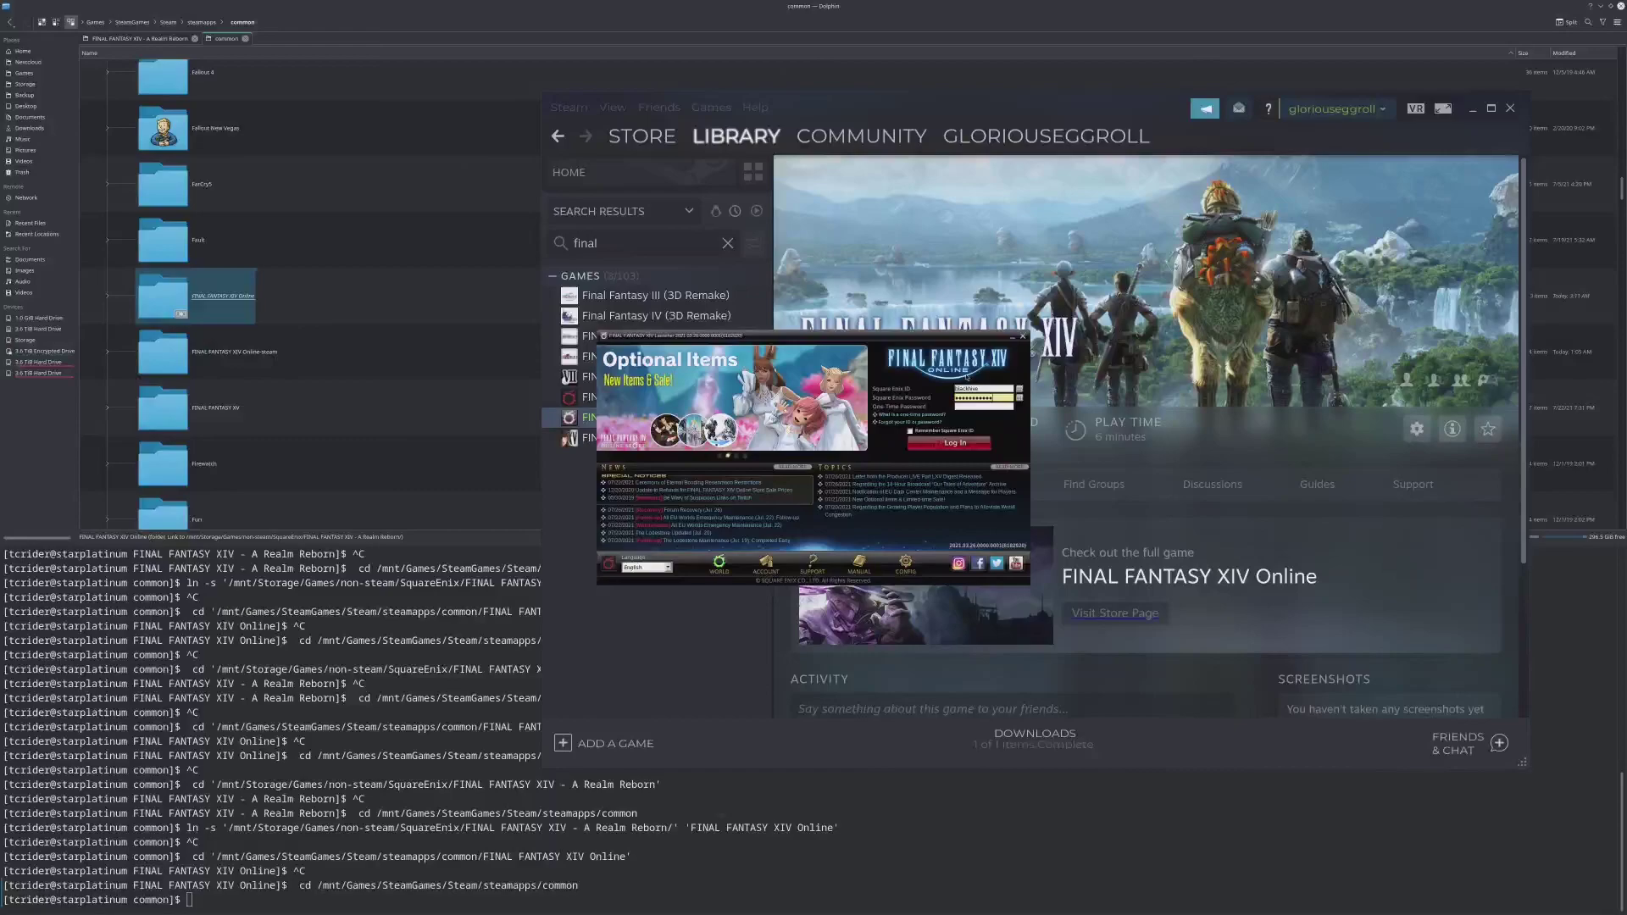
{"action": "key", "text": "Return"}
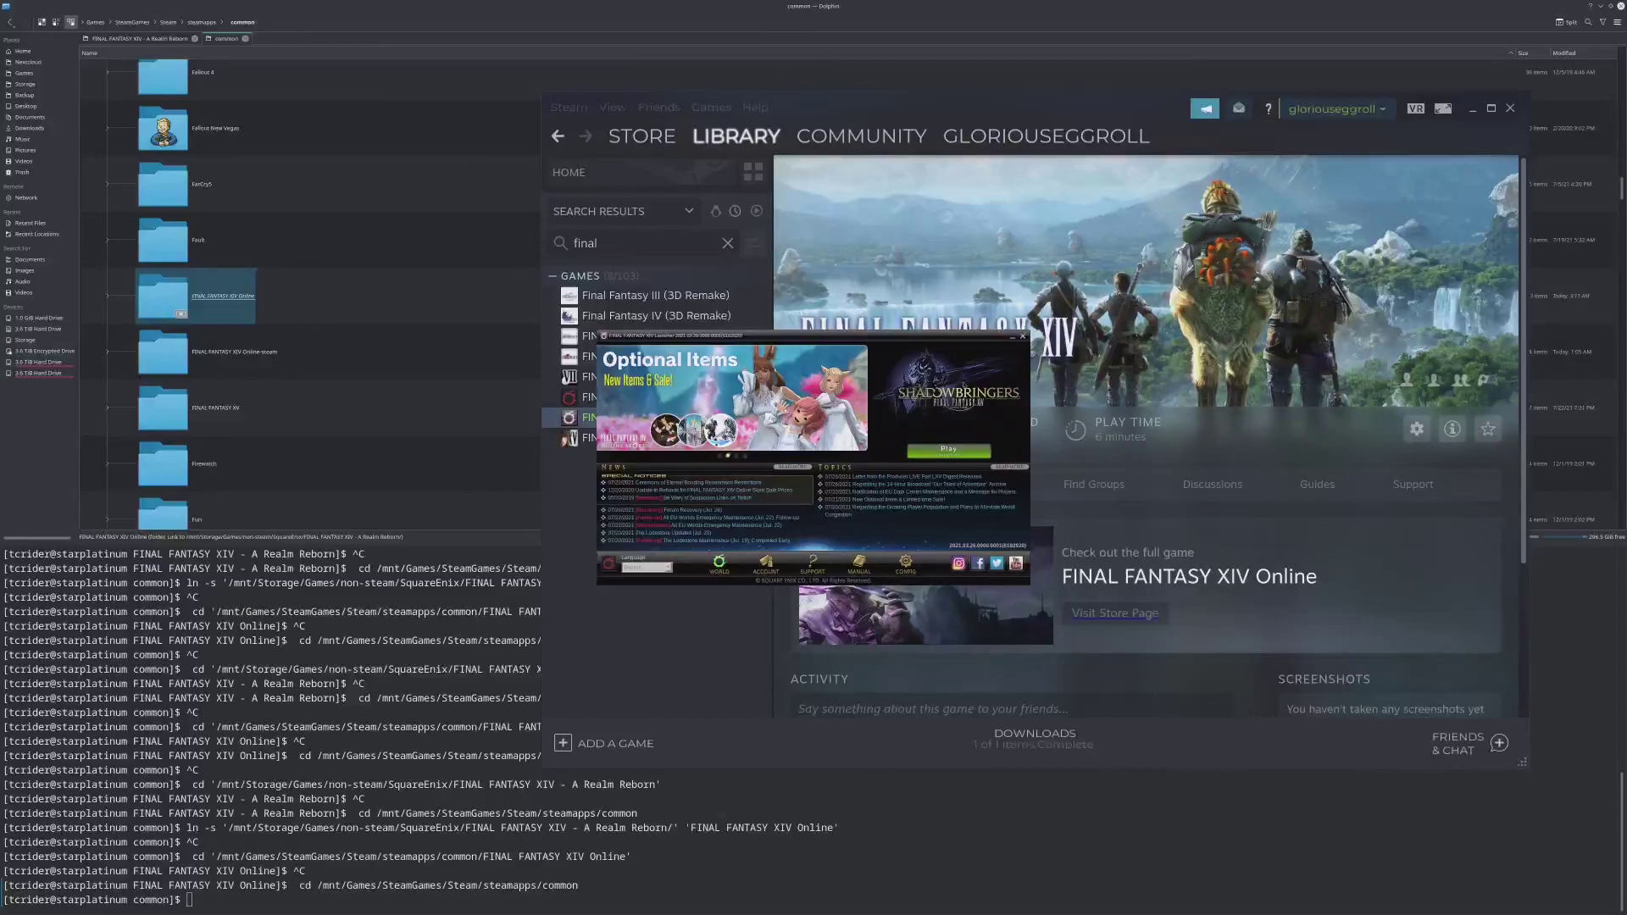
Start the game, check the Steam overlay without its friends list, and enlarge the game window.
{"action": "left_click", "coordinate": [955, 456]}
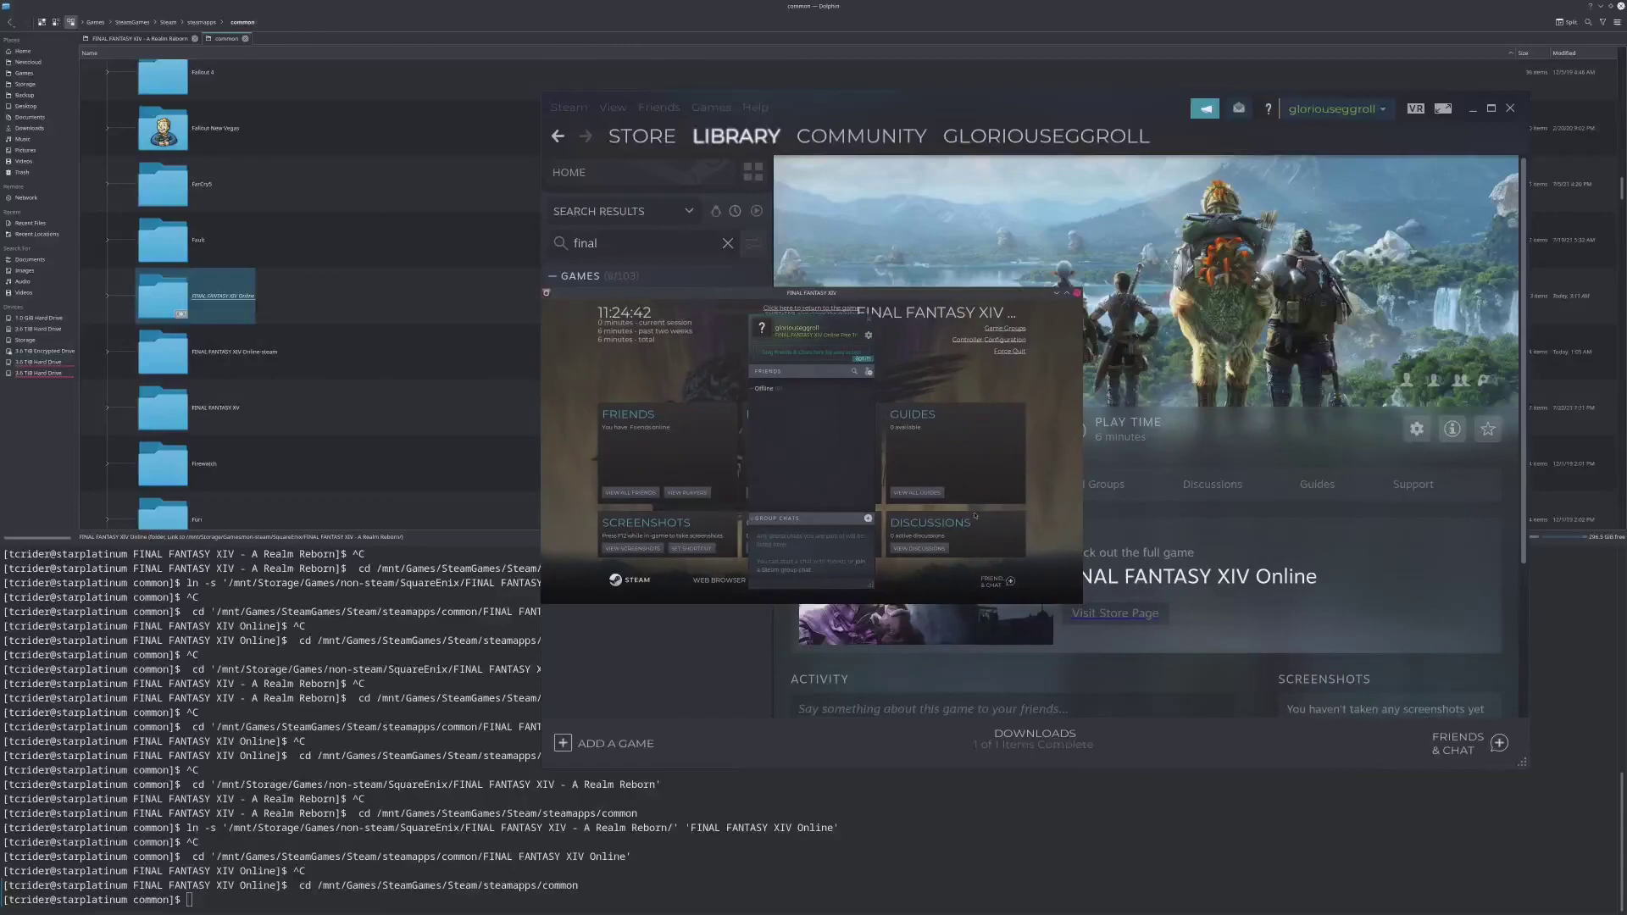
{"action": "left_click", "coordinate": [869, 321]}
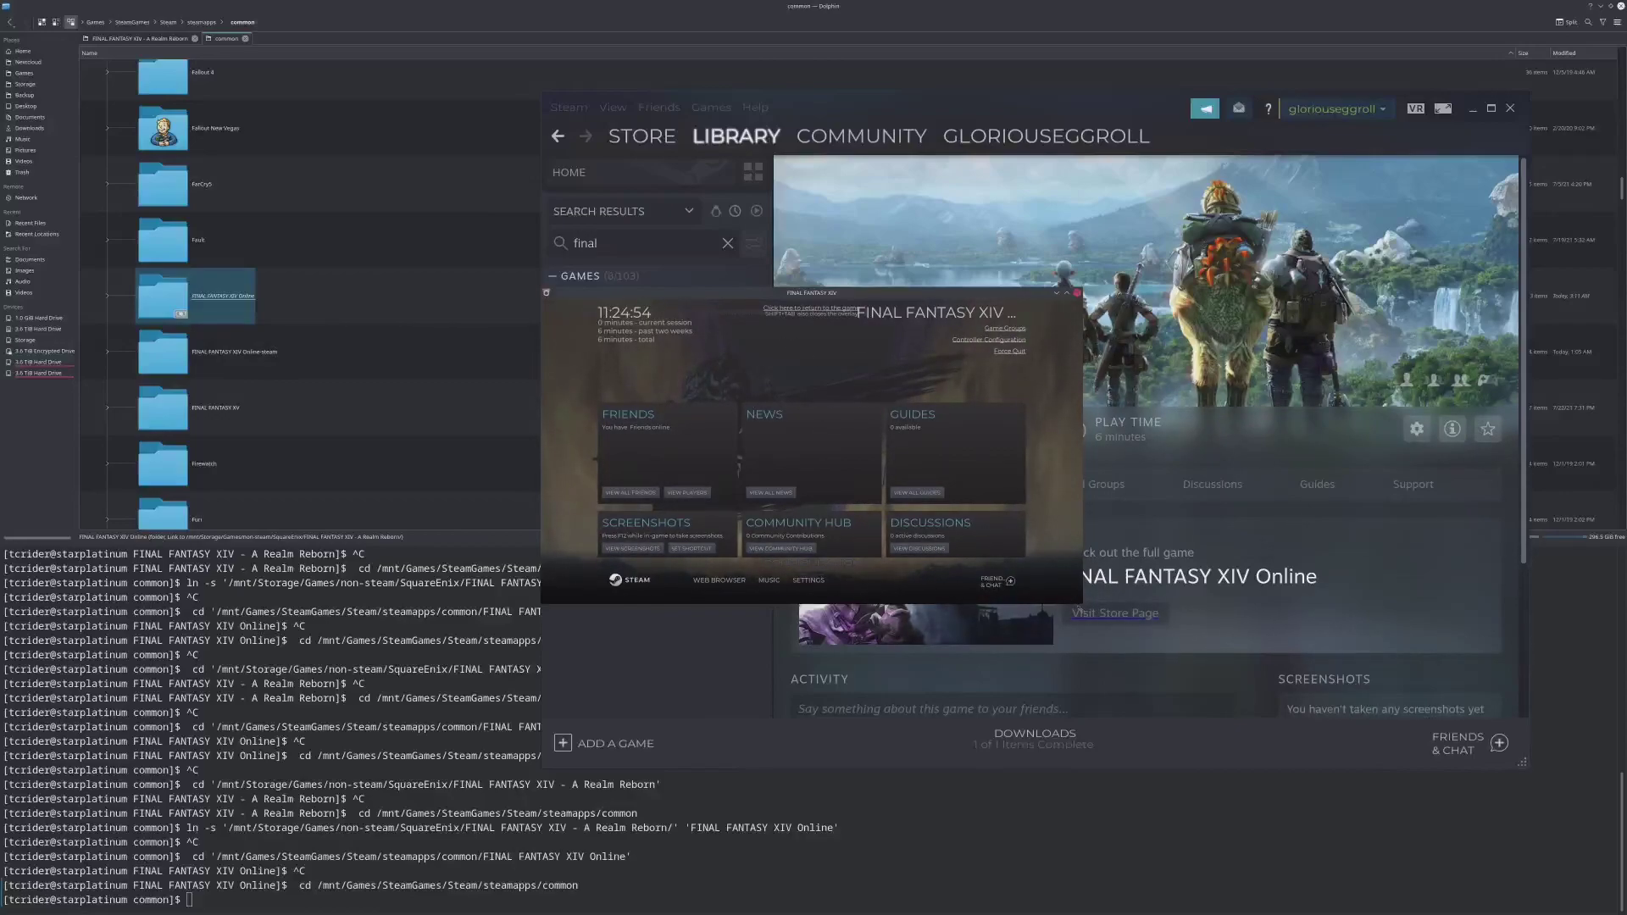
{"action": "left_click_drag", "start_coordinate": [1082, 599], "coordinate": [1266, 736]}
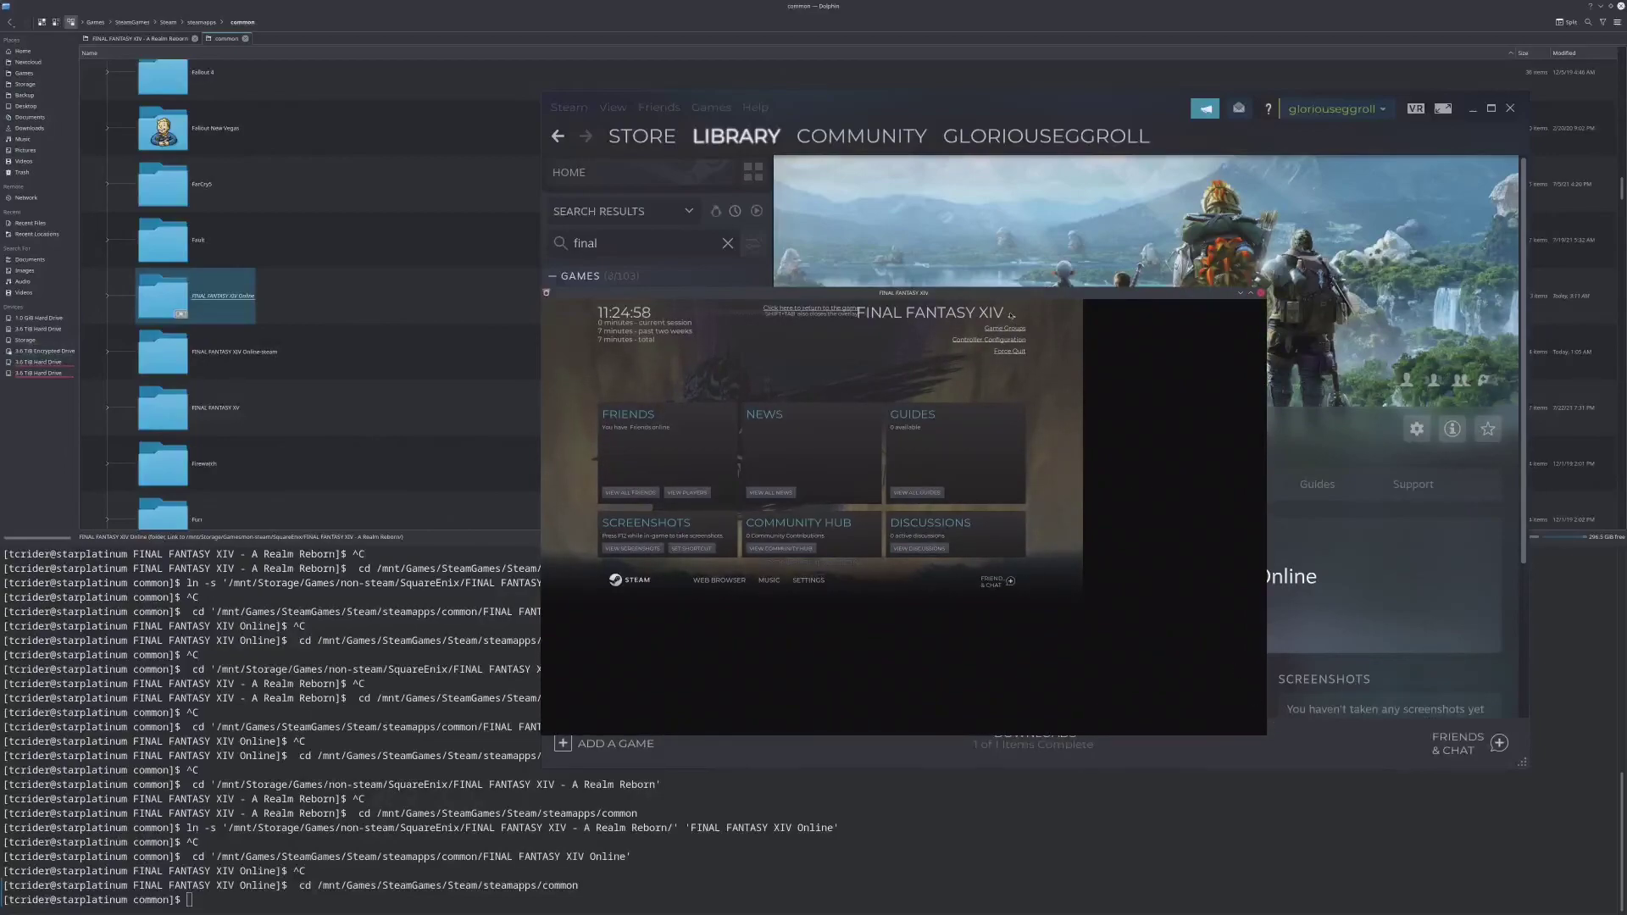
{"action": "key", "text": "shift+Tab"}
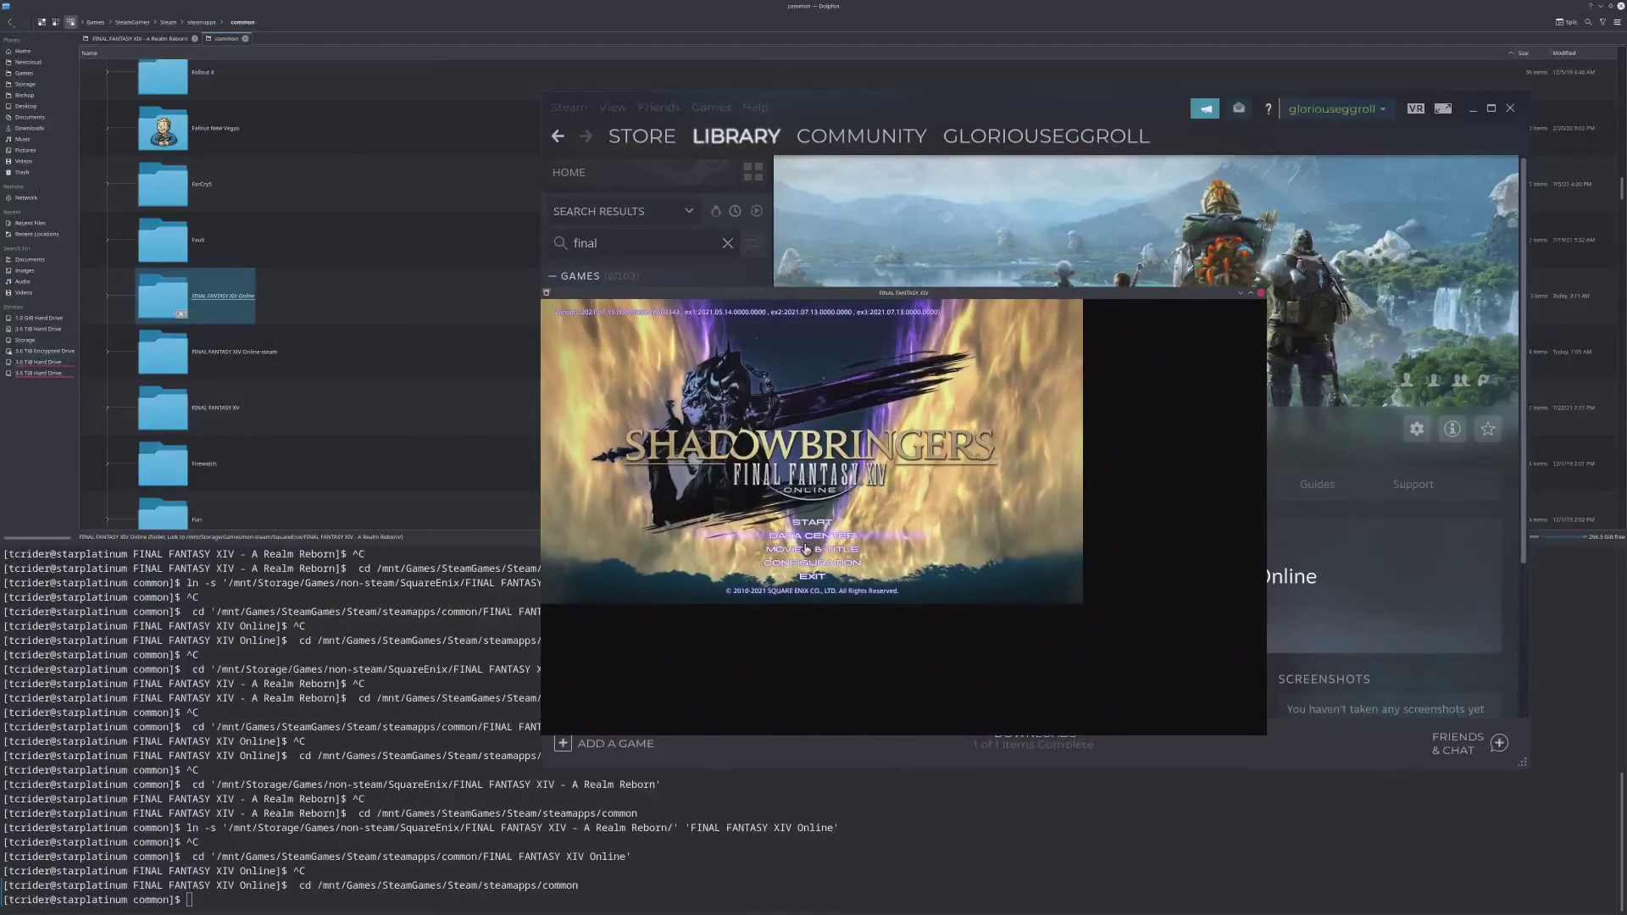
Set the game's windowed resolution preset to 3440x1440, keep the change, and move the window fully into view.
{"action": "left_click", "coordinate": [817, 563]}
{"action": "left_click", "coordinate": [917, 437]}
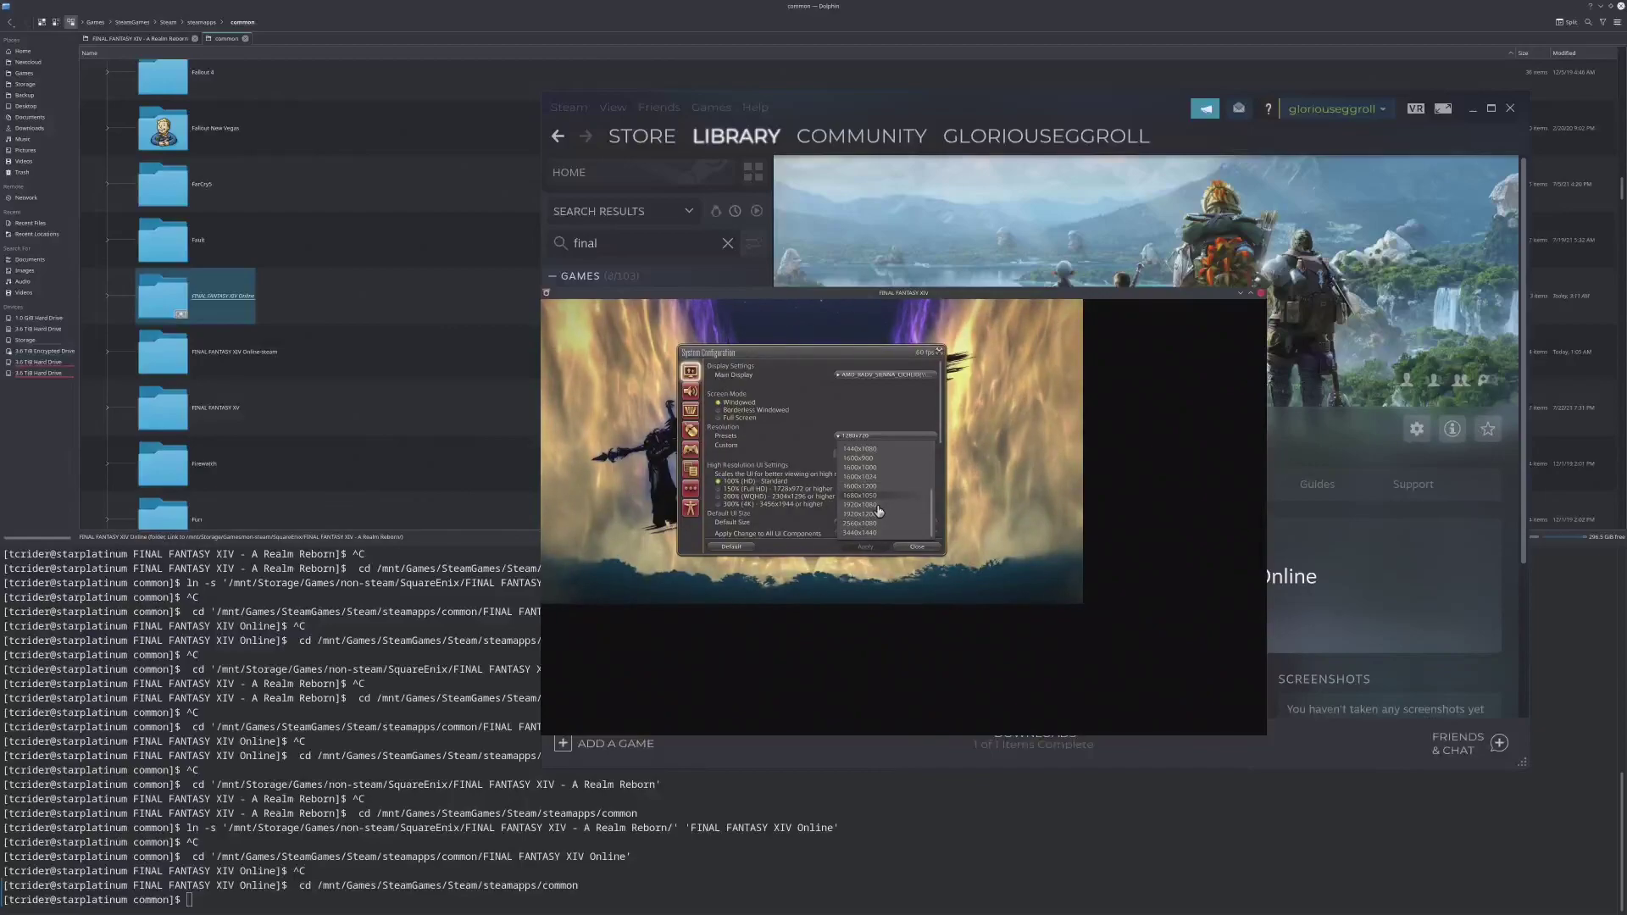
{"action": "left_click", "coordinate": [878, 505]}
{"action": "left_click", "coordinate": [883, 437]}
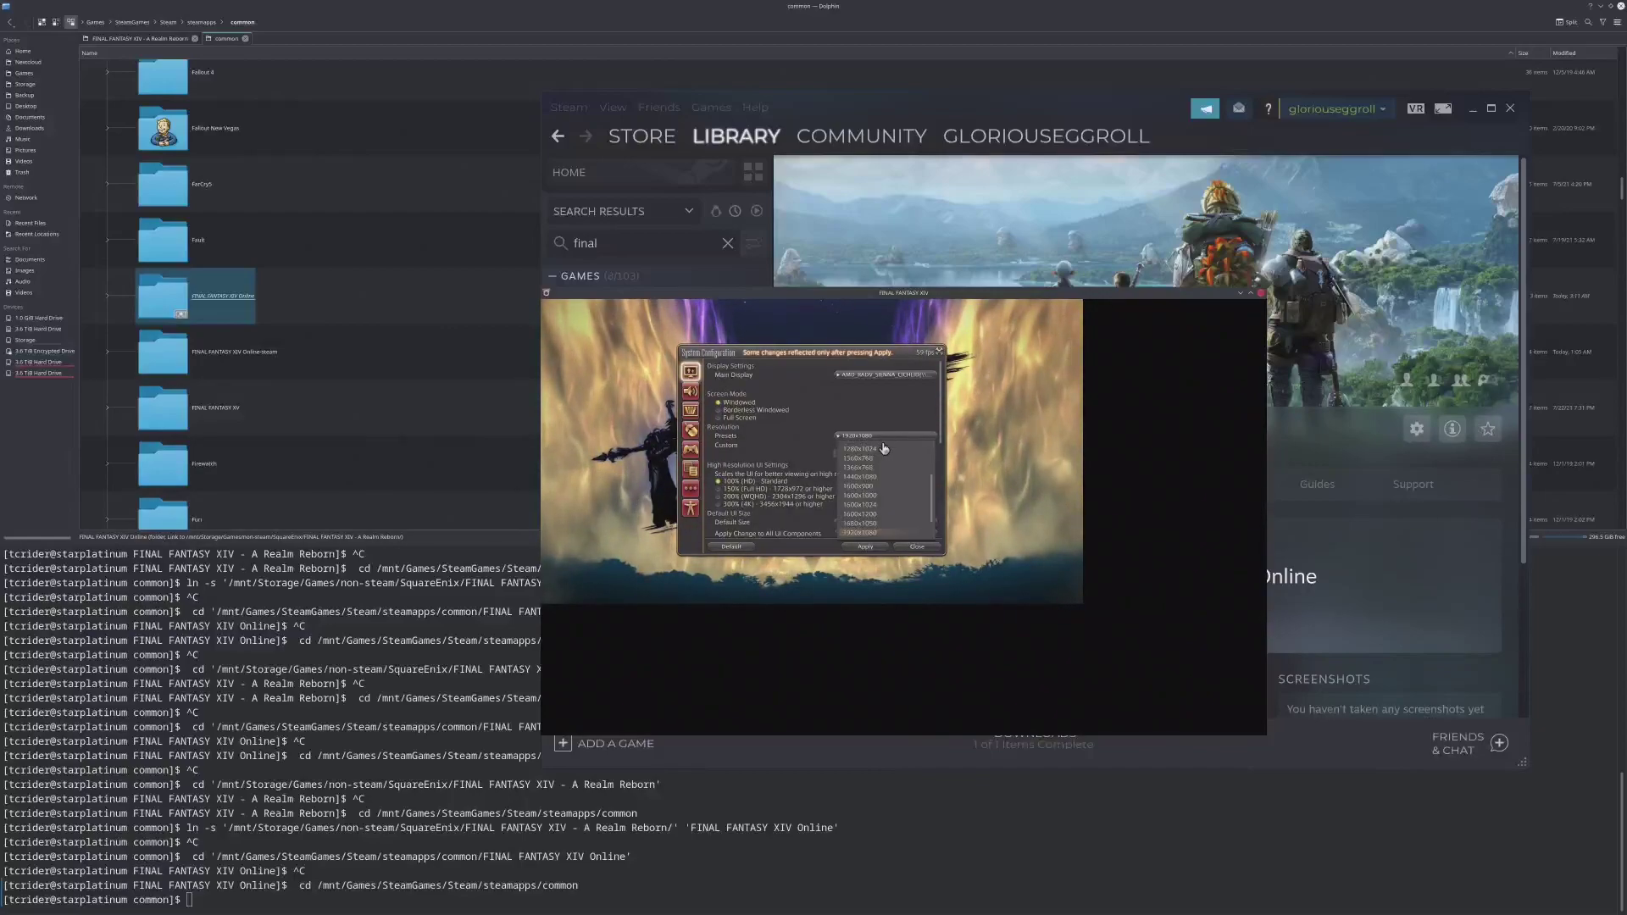
{"action": "scroll", "coordinate": [886, 508], "scroll_direction": "down", "scroll_amount": 3}
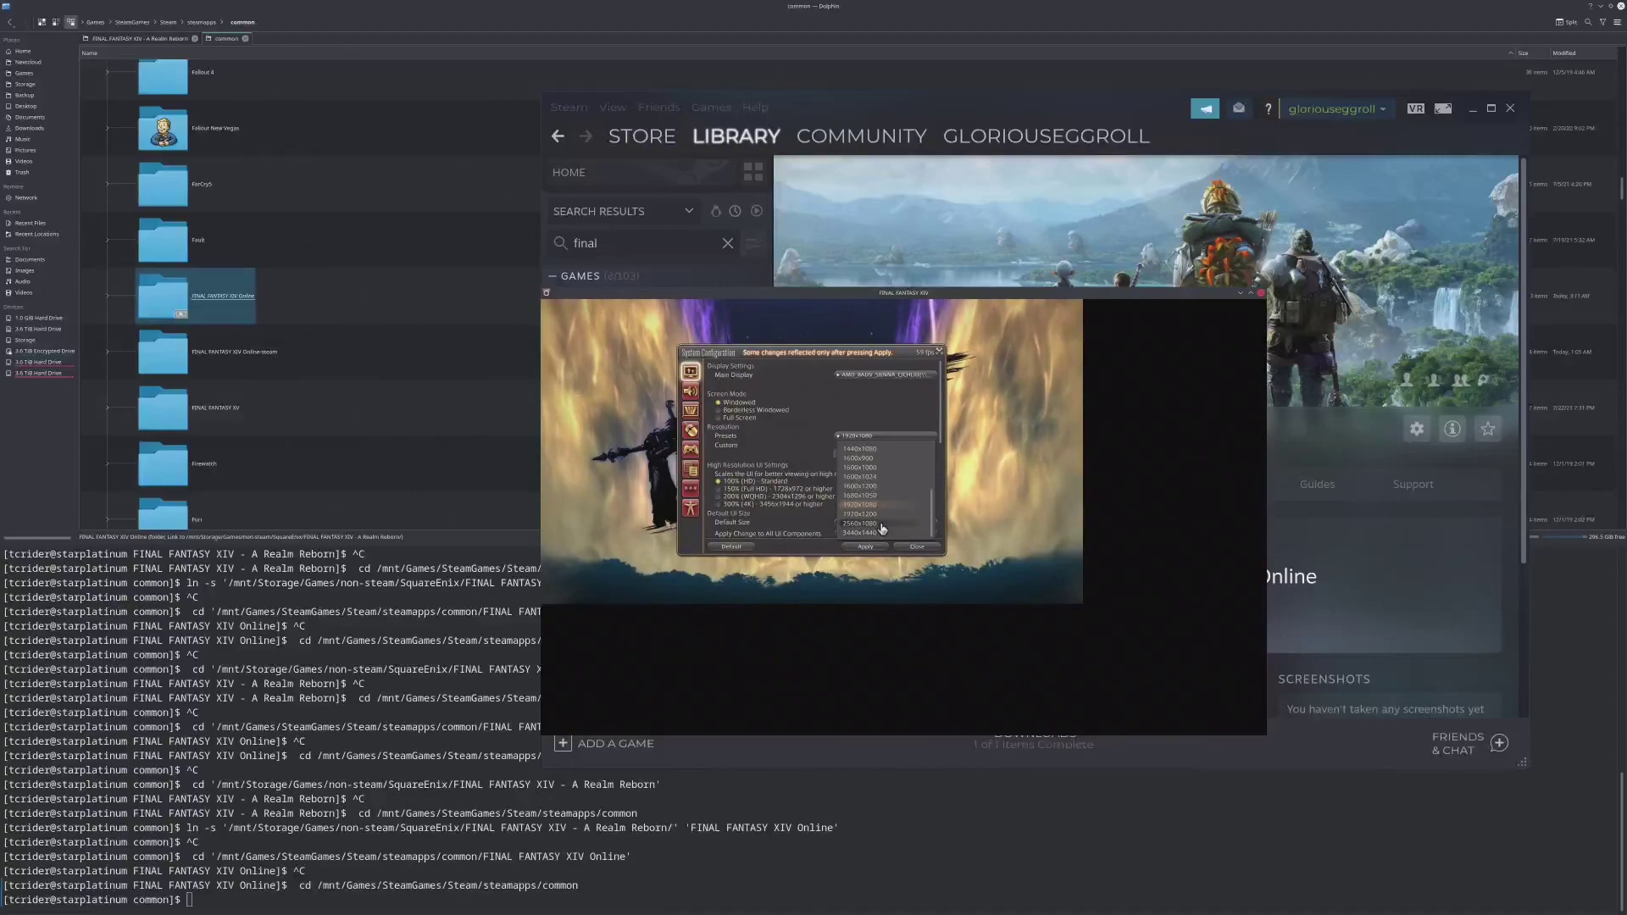
{"action": "left_click", "coordinate": [881, 530]}
{"action": "left_click", "coordinate": [873, 547]}
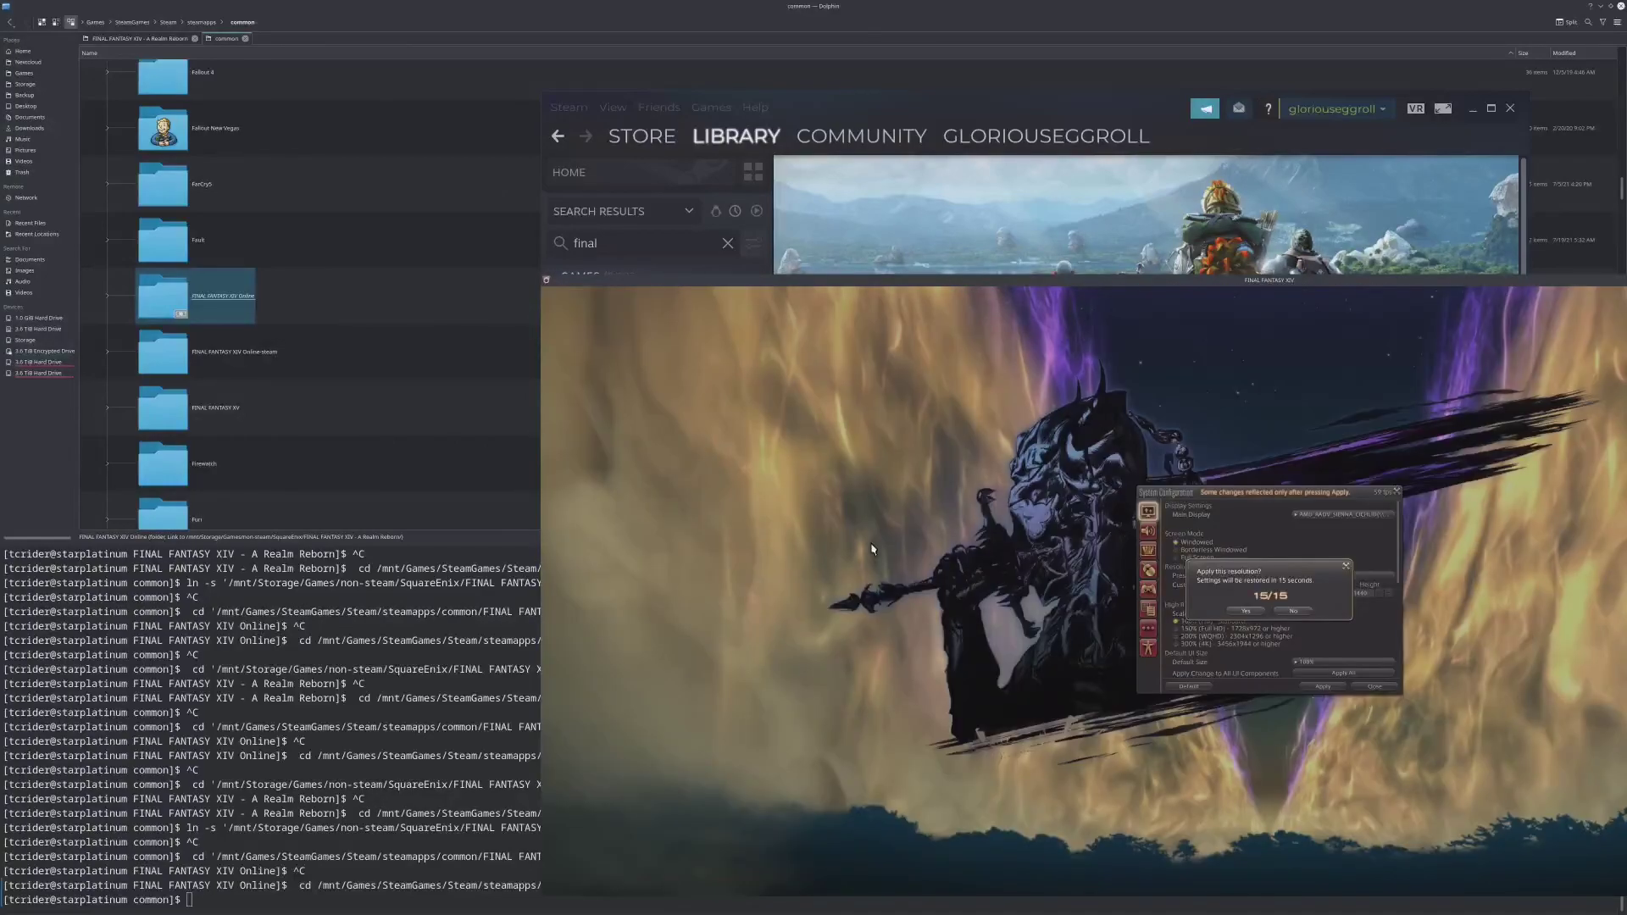
{"action": "left_click_drag", "start_coordinate": [1071, 277], "coordinate": [624, 149]}
{"action": "left_click", "coordinate": [796, 481]}
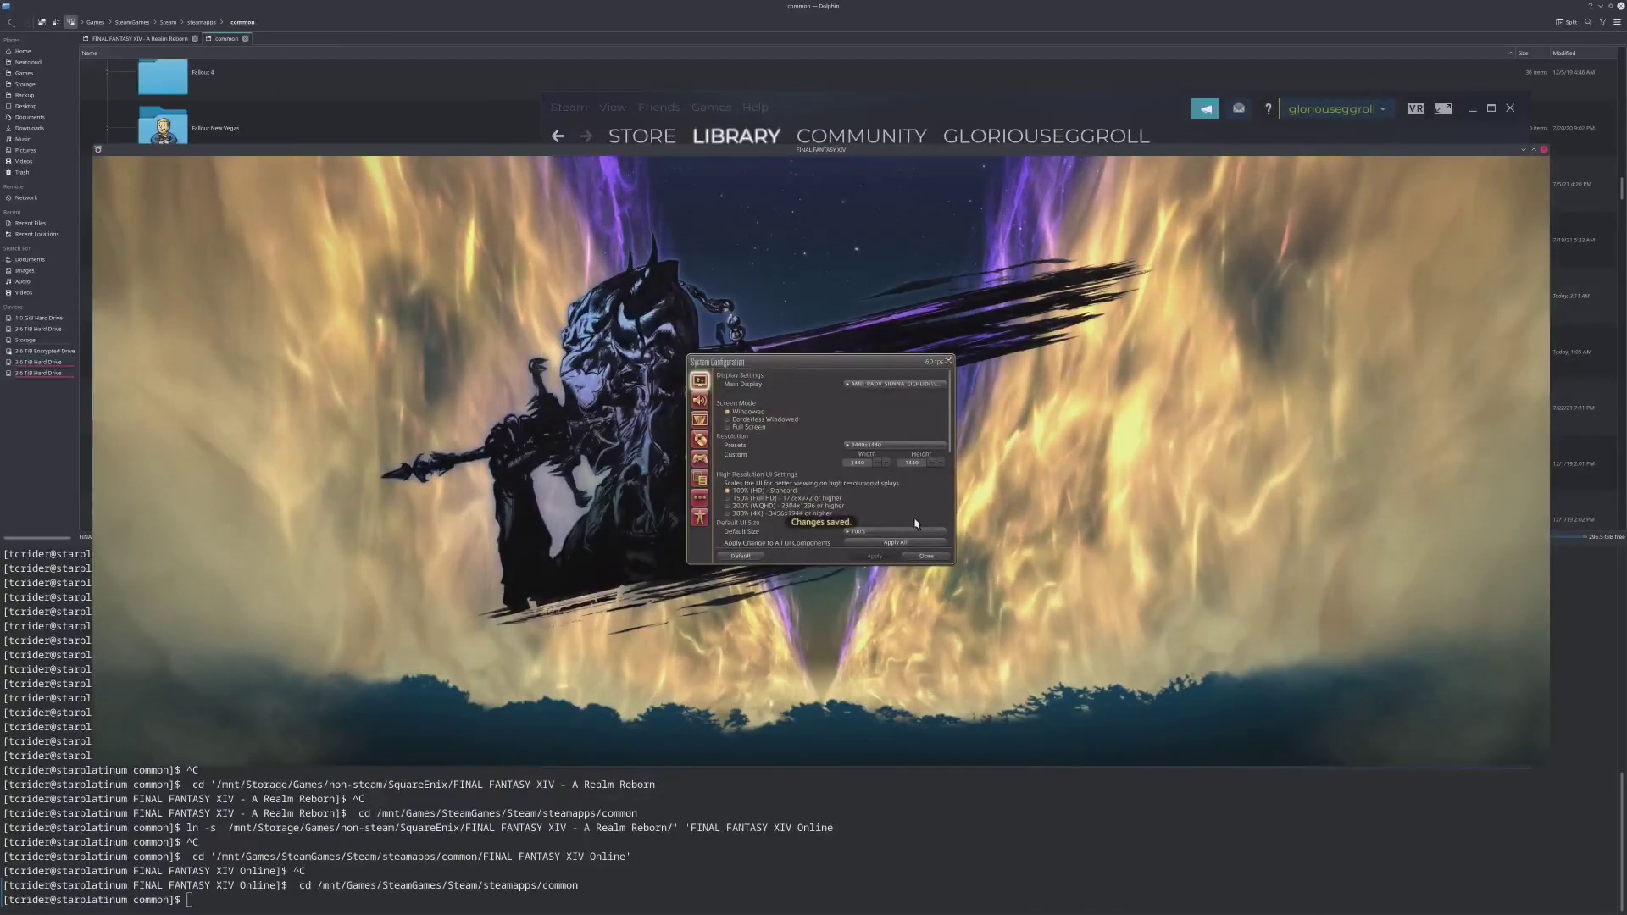
Check the Steam overlay over the resized game window, and exit the game.
{"action": "key", "text": "shift+Tab"}
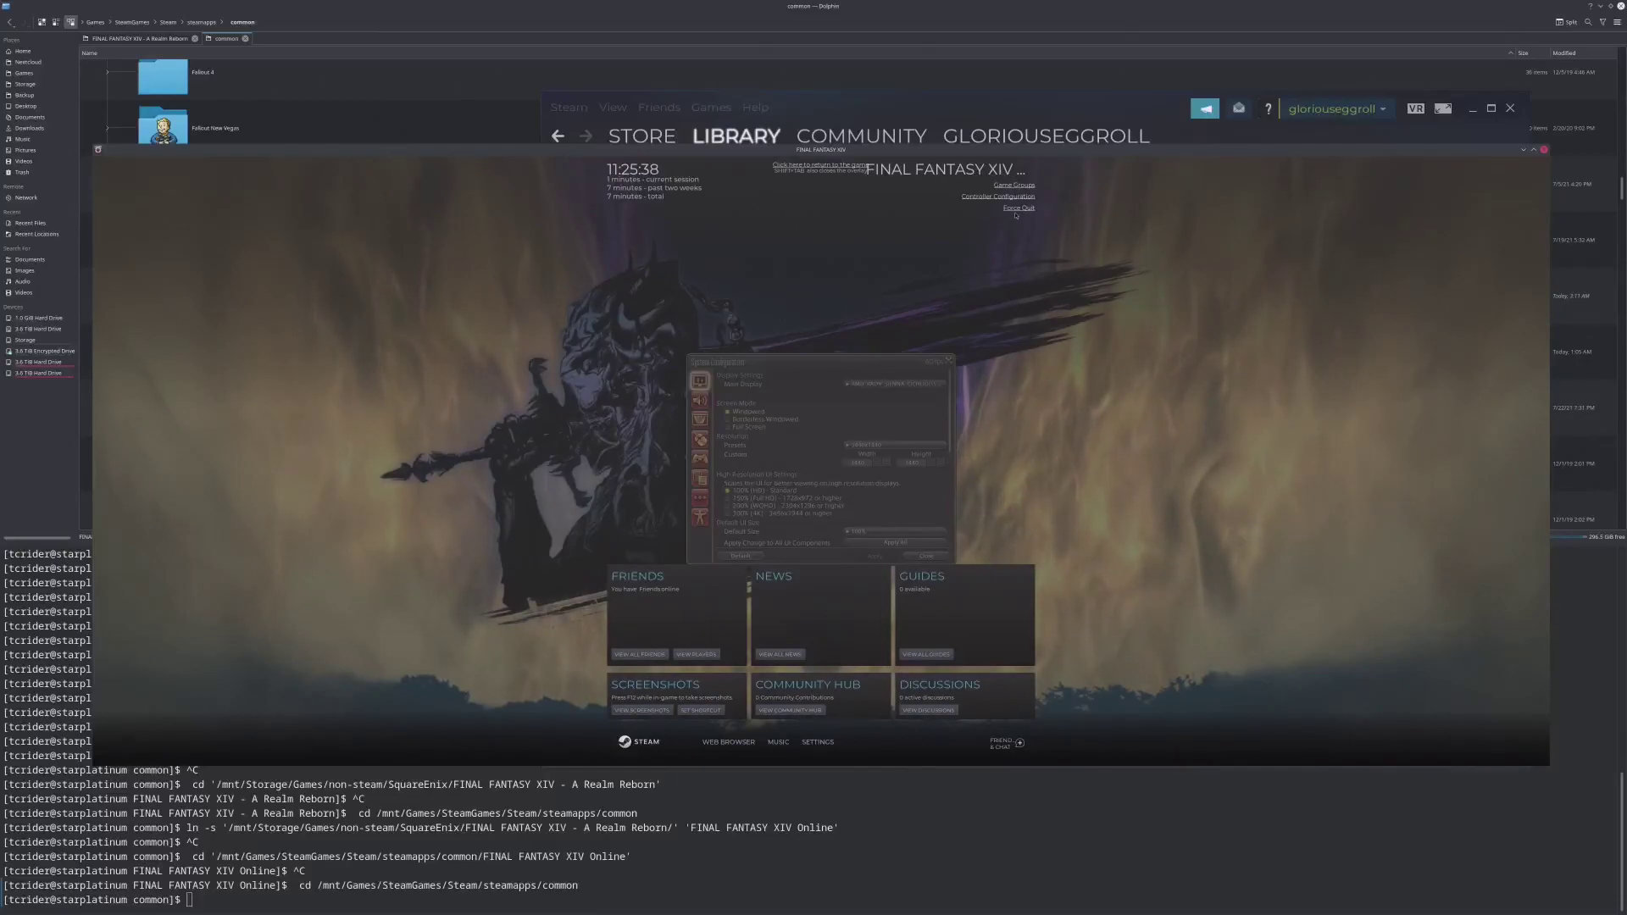
{"action": "key", "text": "shift+Tab"}
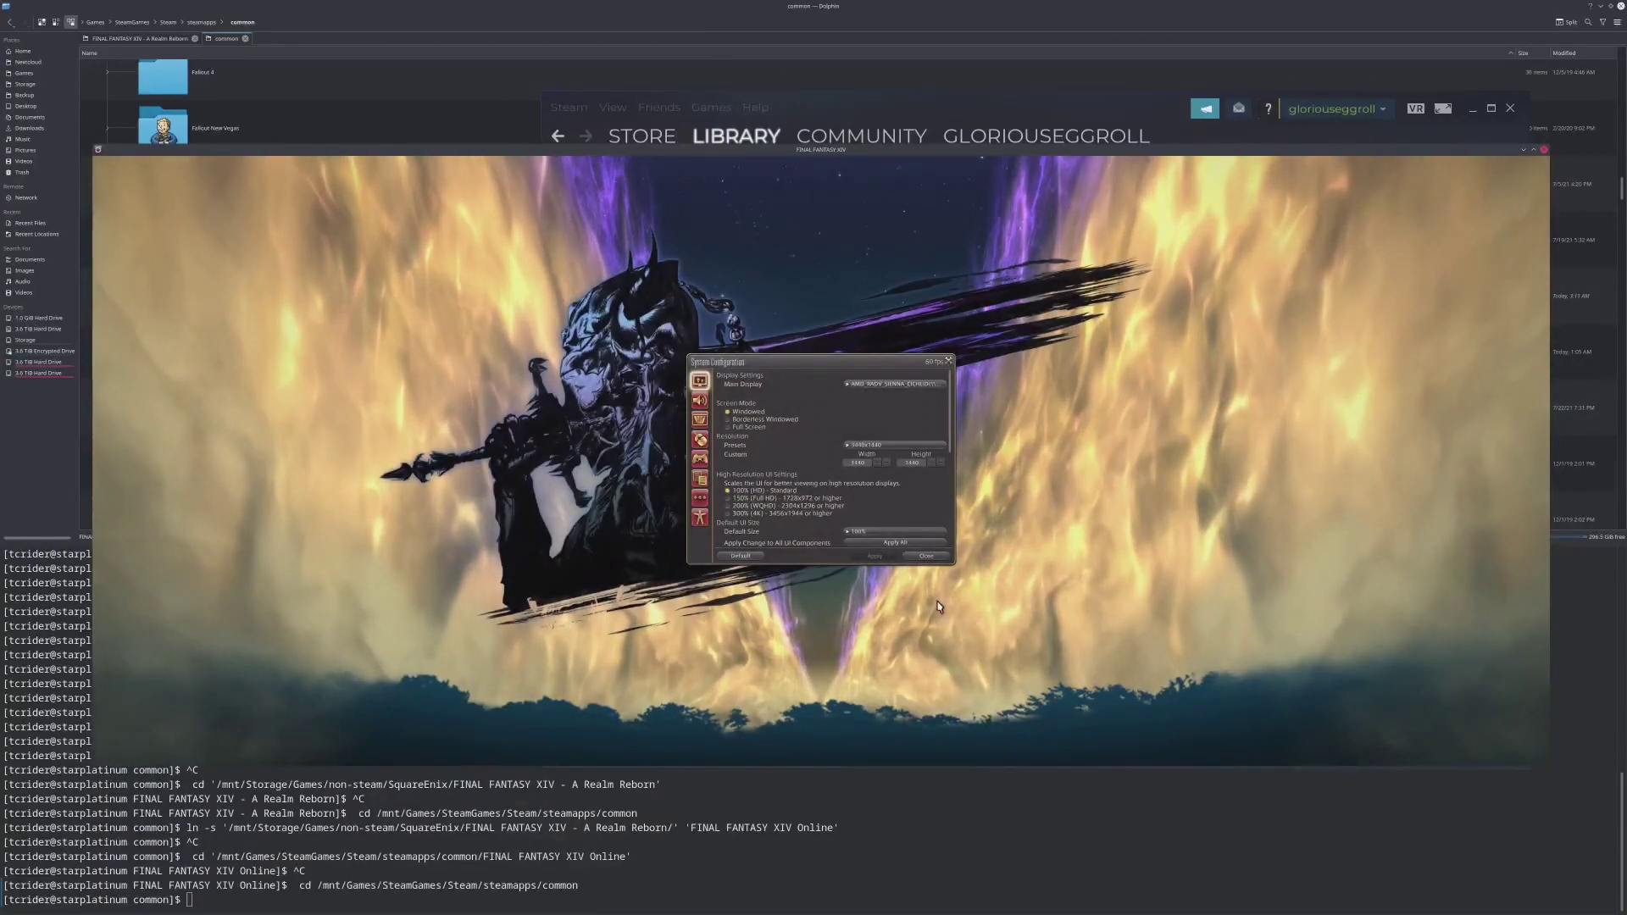
{"action": "key", "text": "Escape"}
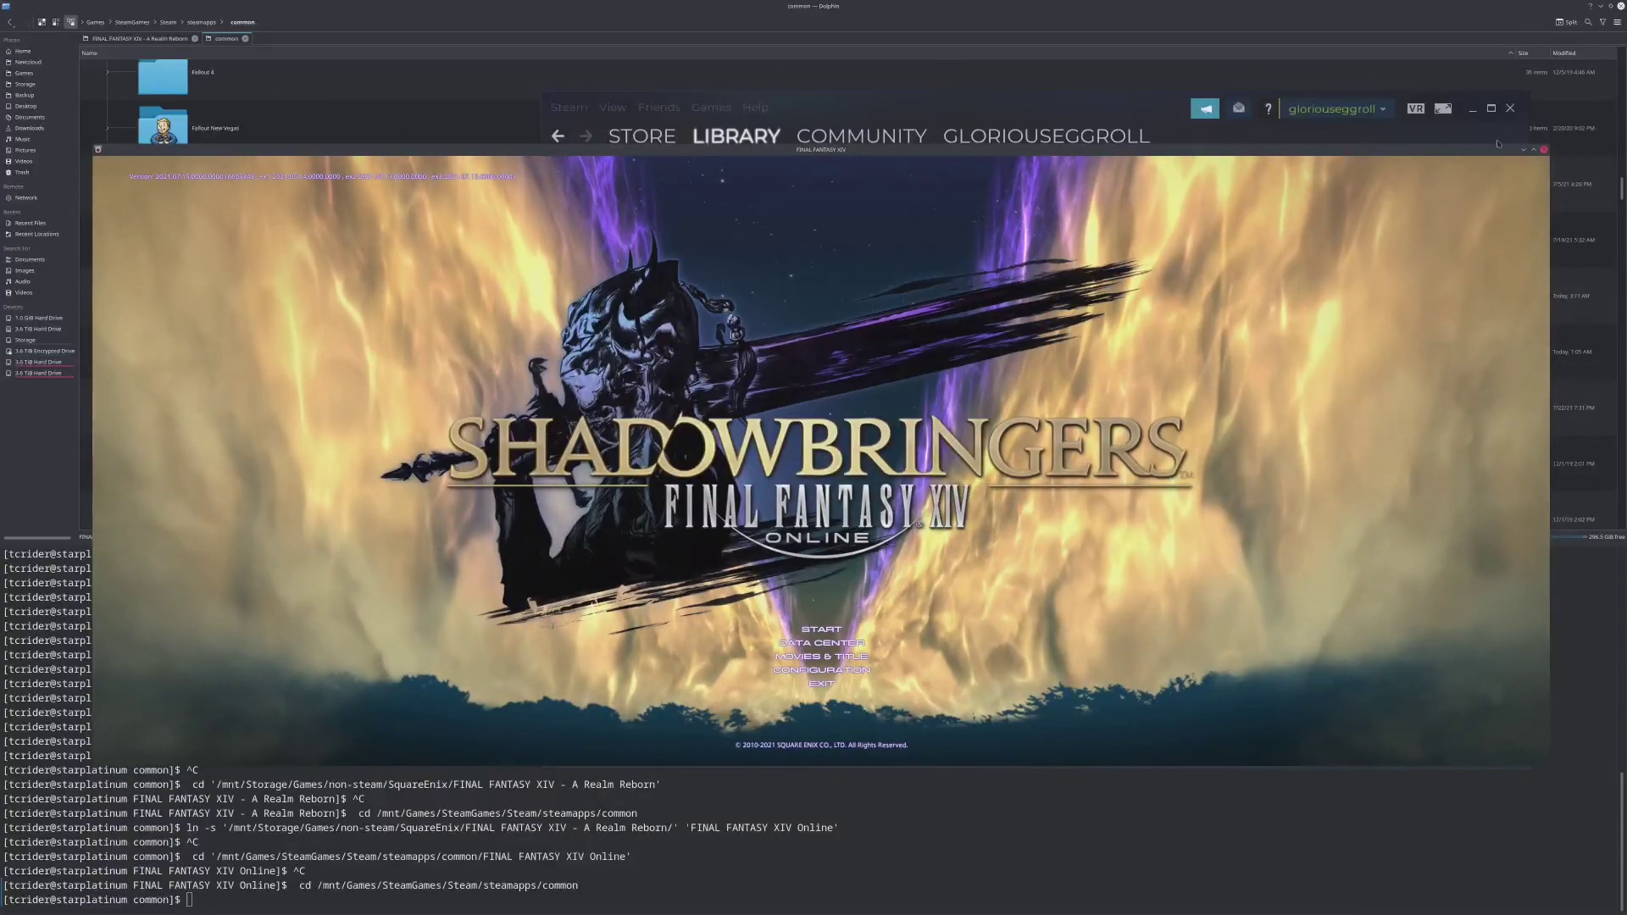
{"action": "key", "text": "alt+F4"}
{"action": "mouse_move", "coordinate": [1085, 127]}
{"action": "key", "text": "Return"}
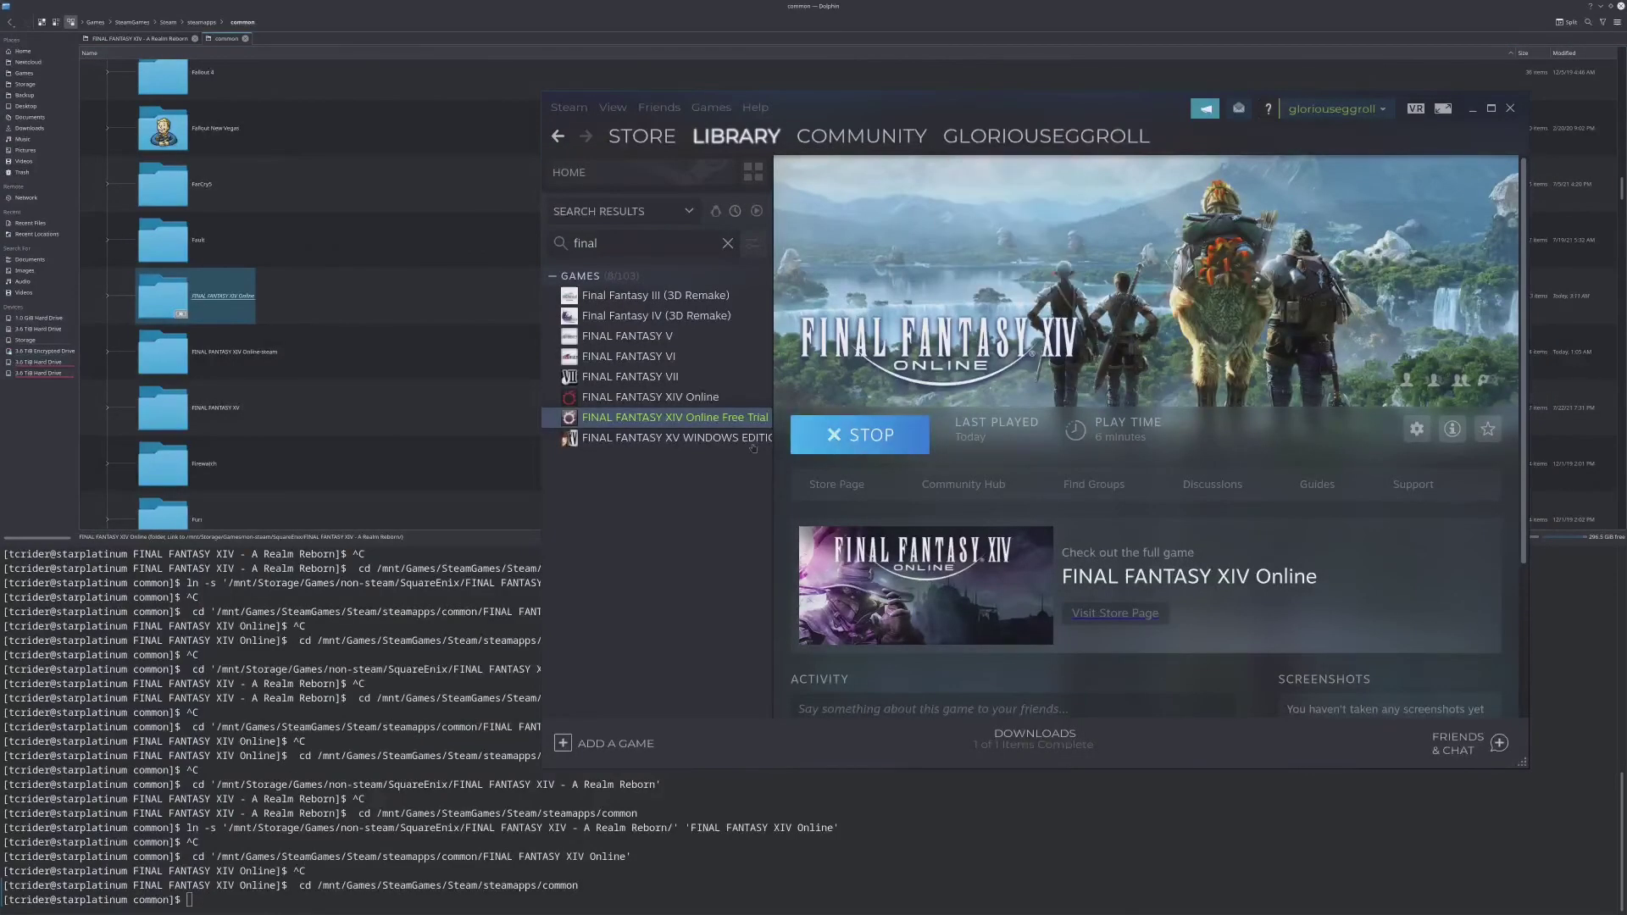
View the local files options in the FINAL FANTASY XIV Online Free Trial's properties.
{"action": "right_click", "coordinate": [709, 426]}
{"action": "left_click", "coordinate": [736, 527]}
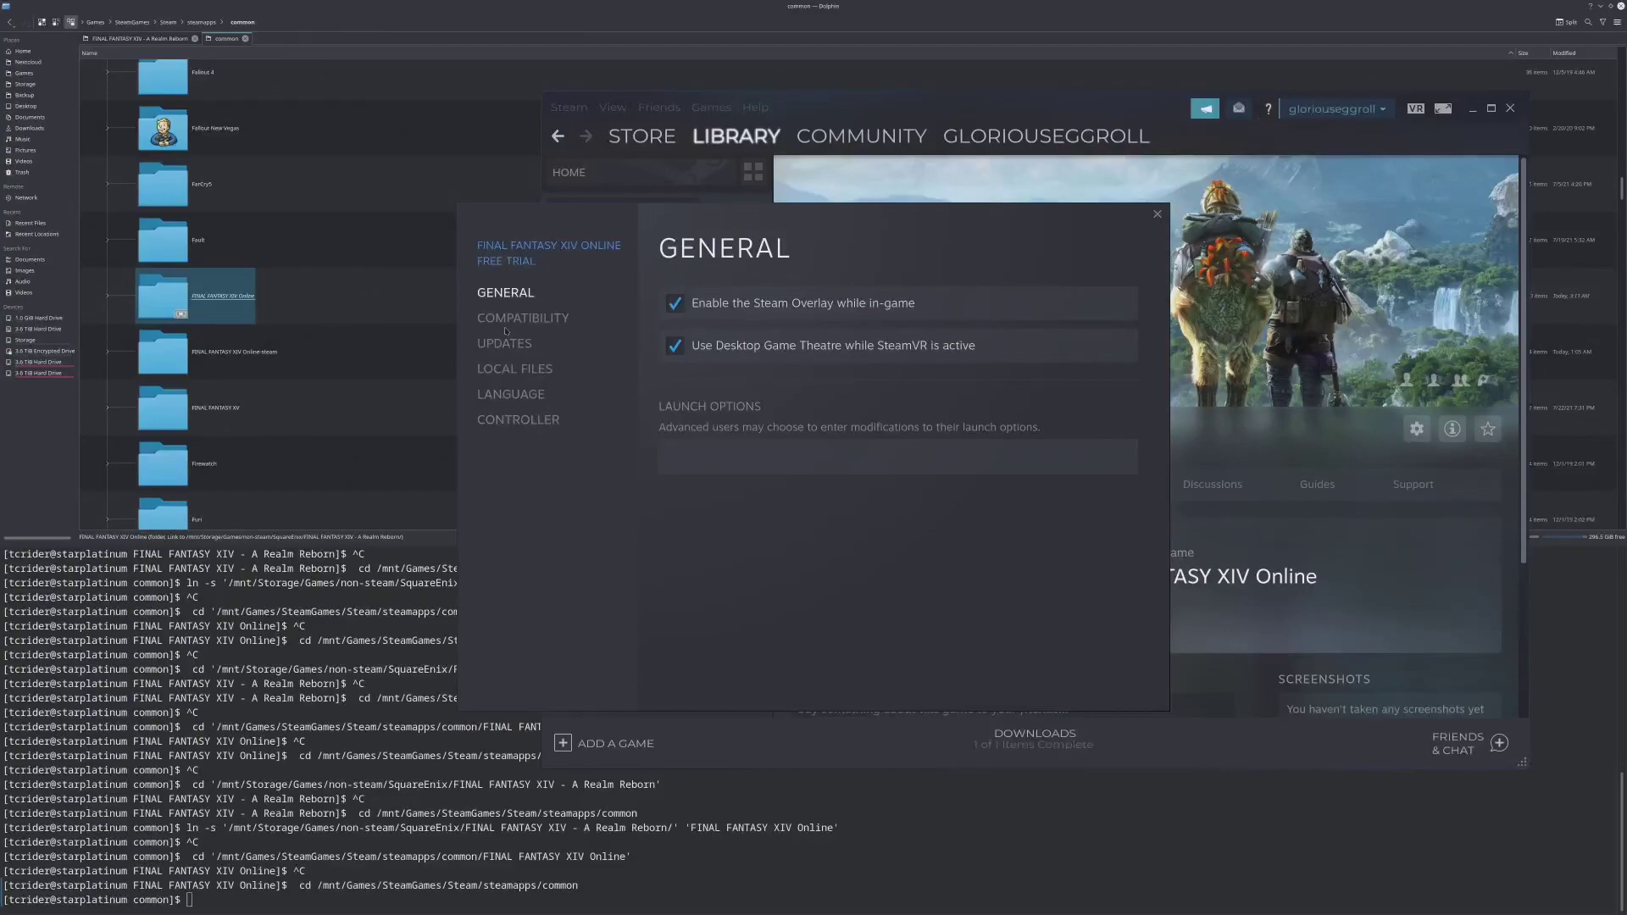
{"action": "left_click", "coordinate": [512, 370]}
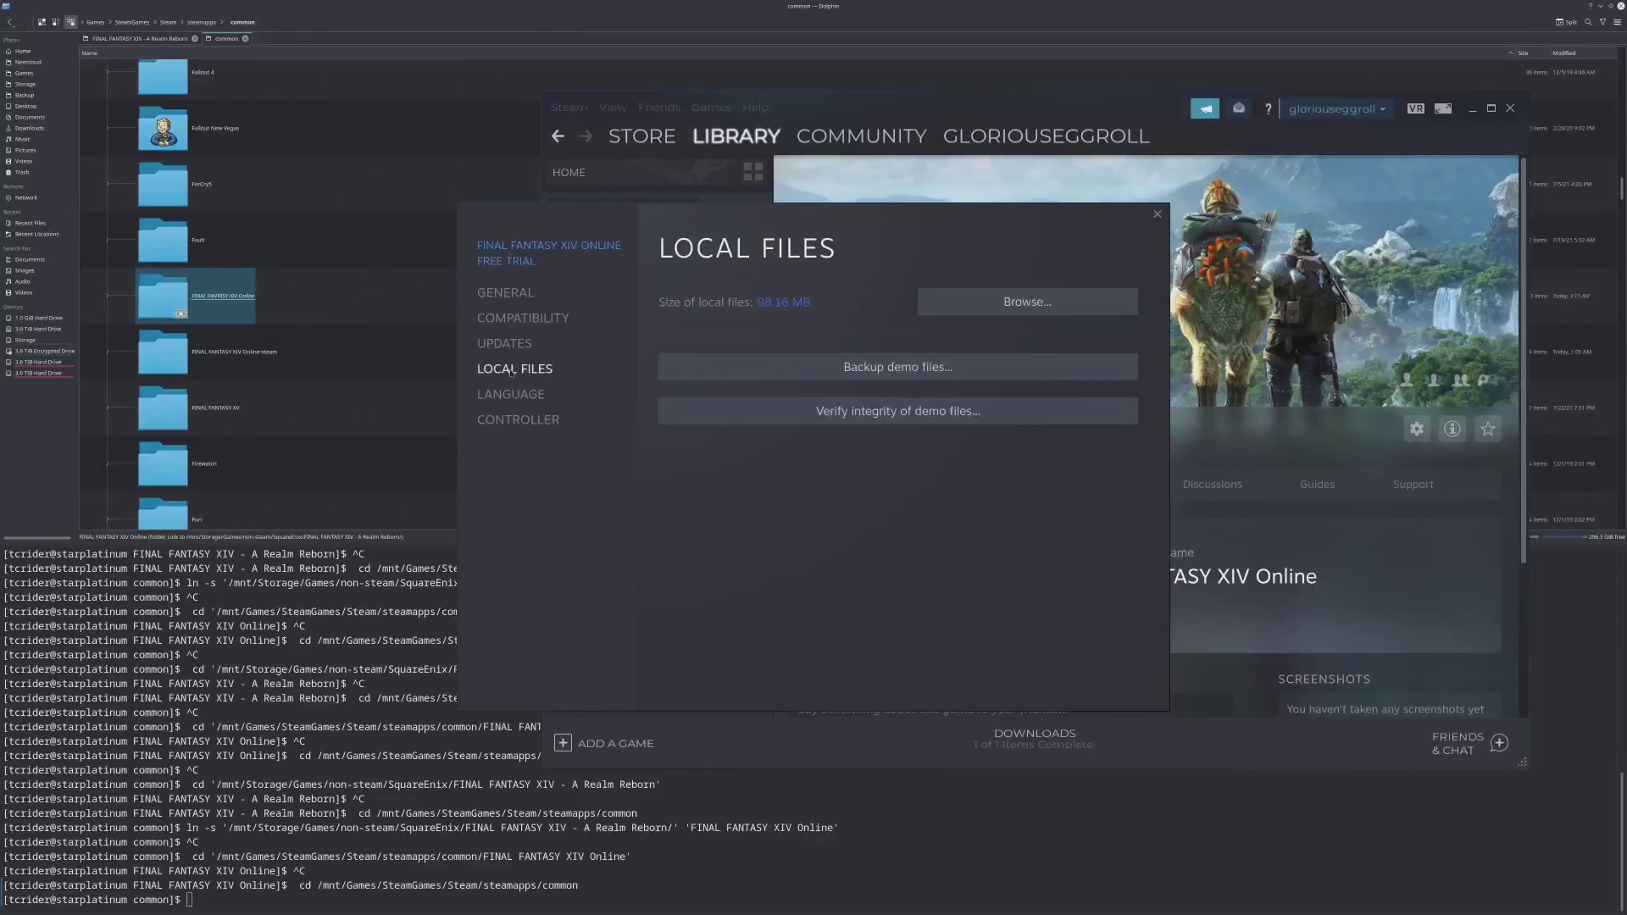
Look through the controller, language, local files and updates settings in the Free Trial's properties, and close the properties.
{"action": "left_click", "coordinate": [519, 424]}
{"action": "left_click", "coordinate": [509, 396]}
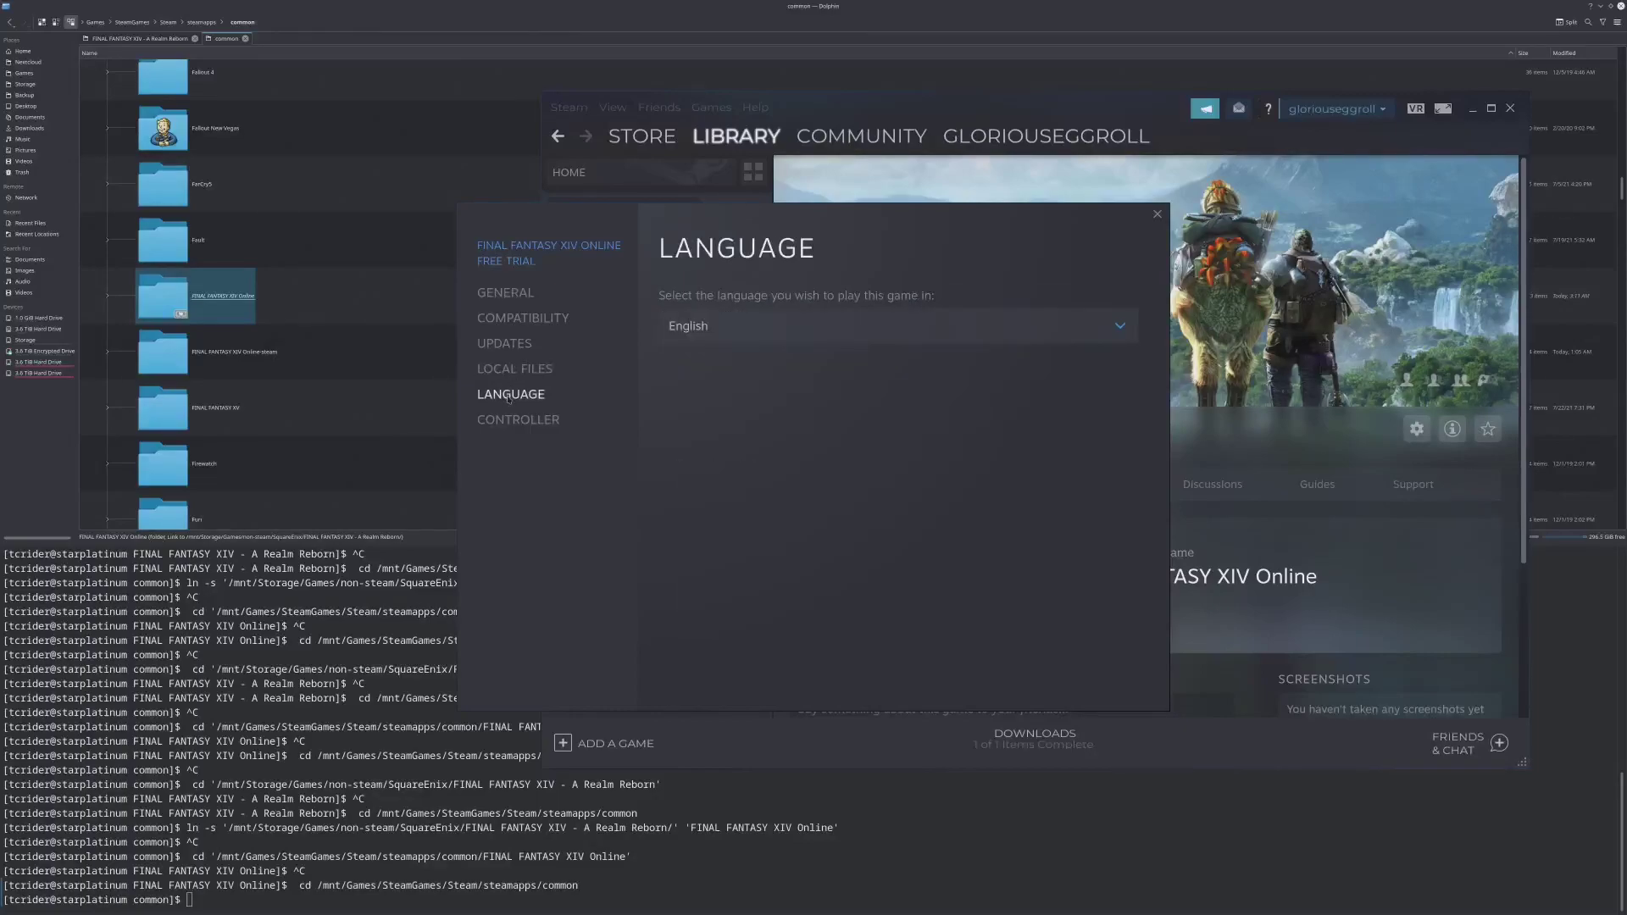
{"action": "left_click", "coordinate": [505, 344]}
{"action": "left_click", "coordinate": [512, 394]}
{"action": "left_click", "coordinate": [519, 371]}
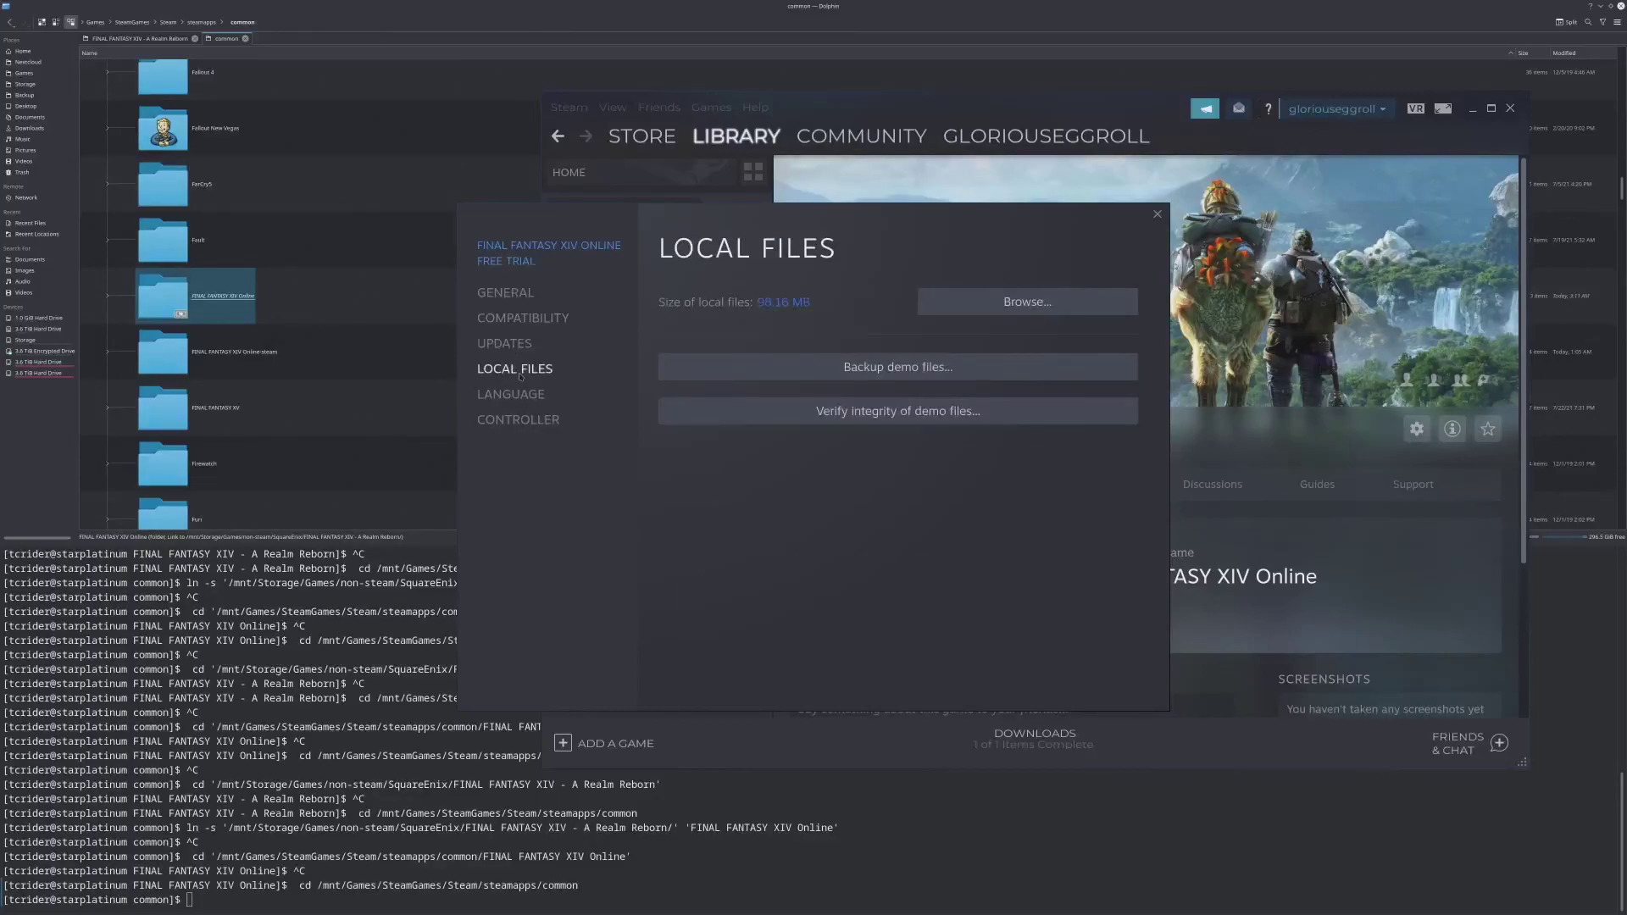
{"action": "left_click", "coordinate": [528, 344]}
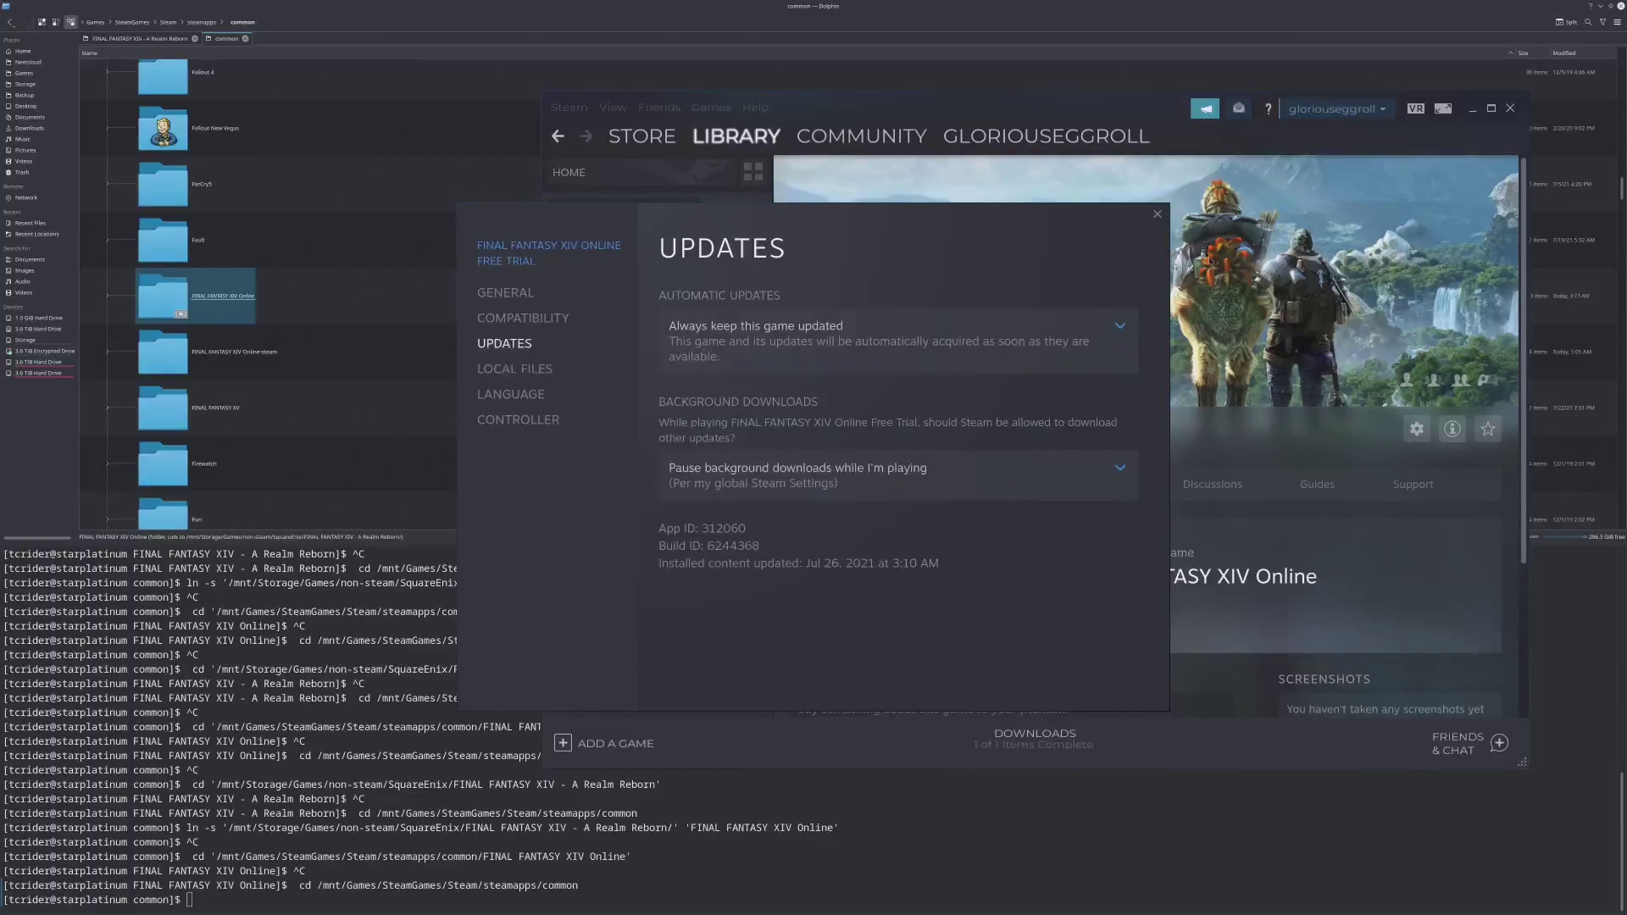
{"action": "left_click", "coordinate": [1158, 217]}
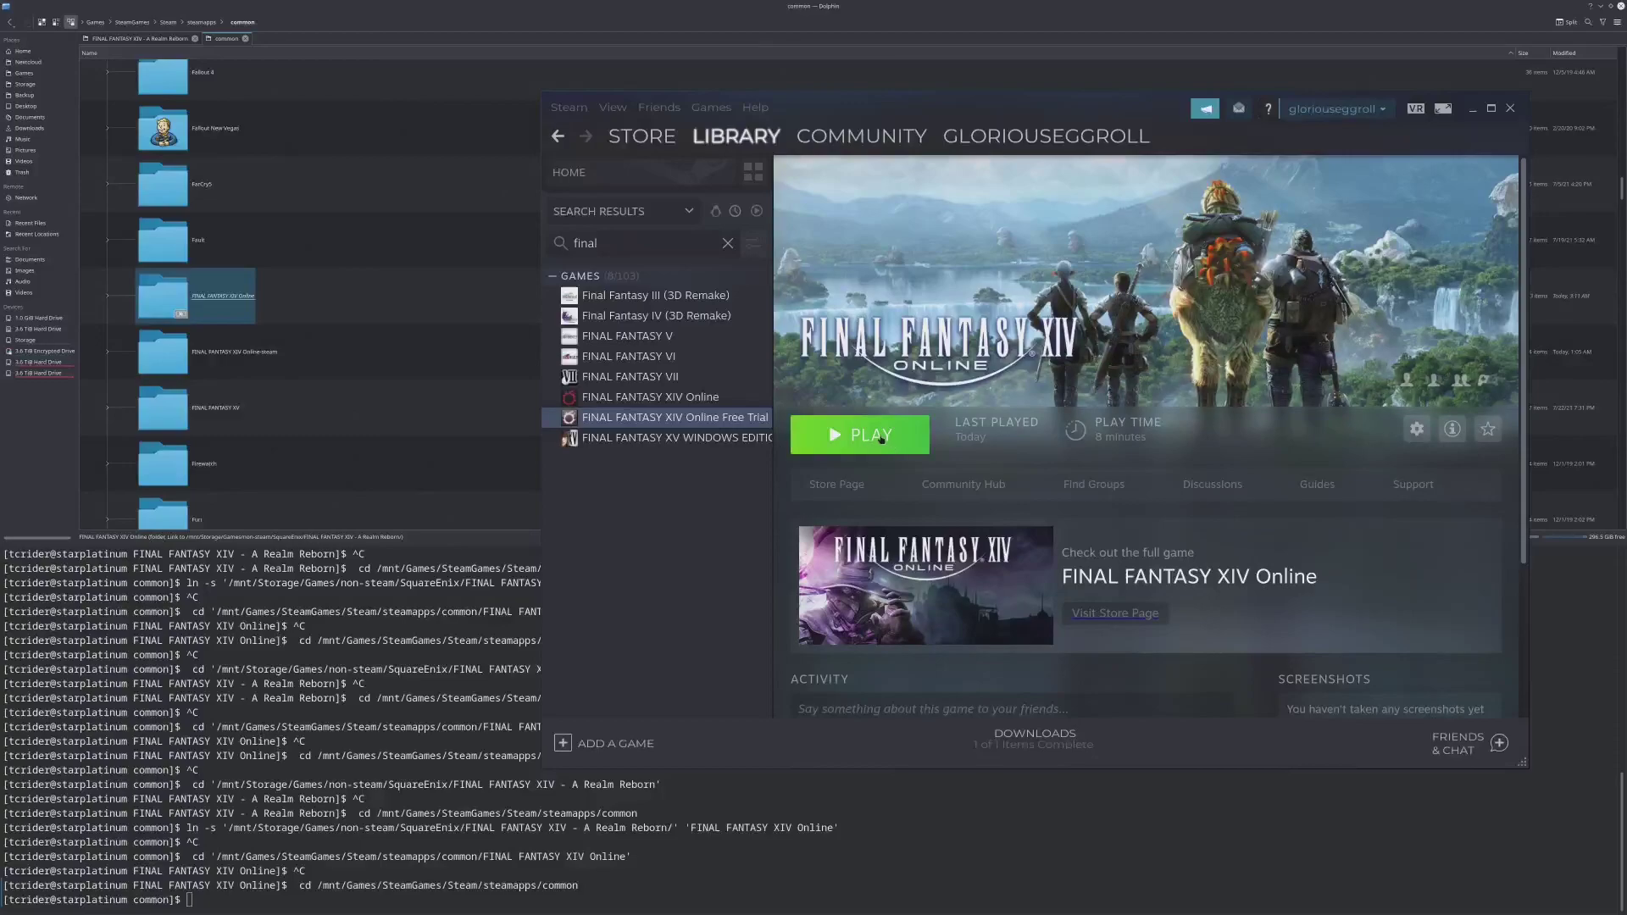
View the properties of the borrowed FINAL FANTASY XIV Online game, and close them.
{"action": "left_click", "coordinate": [695, 398]}
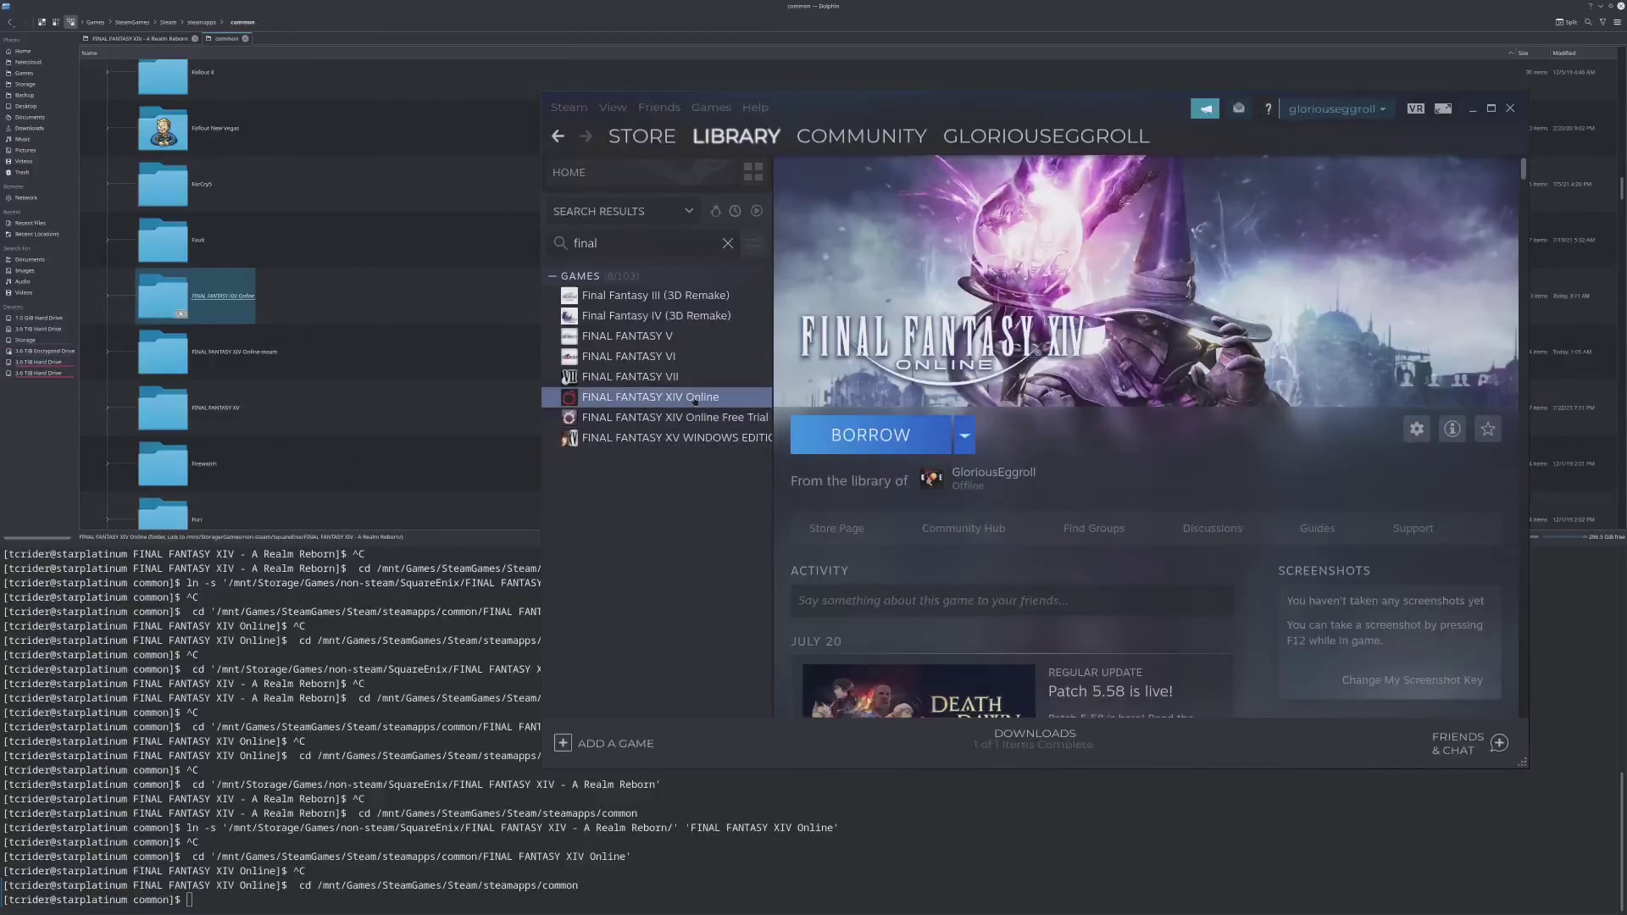
{"action": "right_click", "coordinate": [695, 401]}
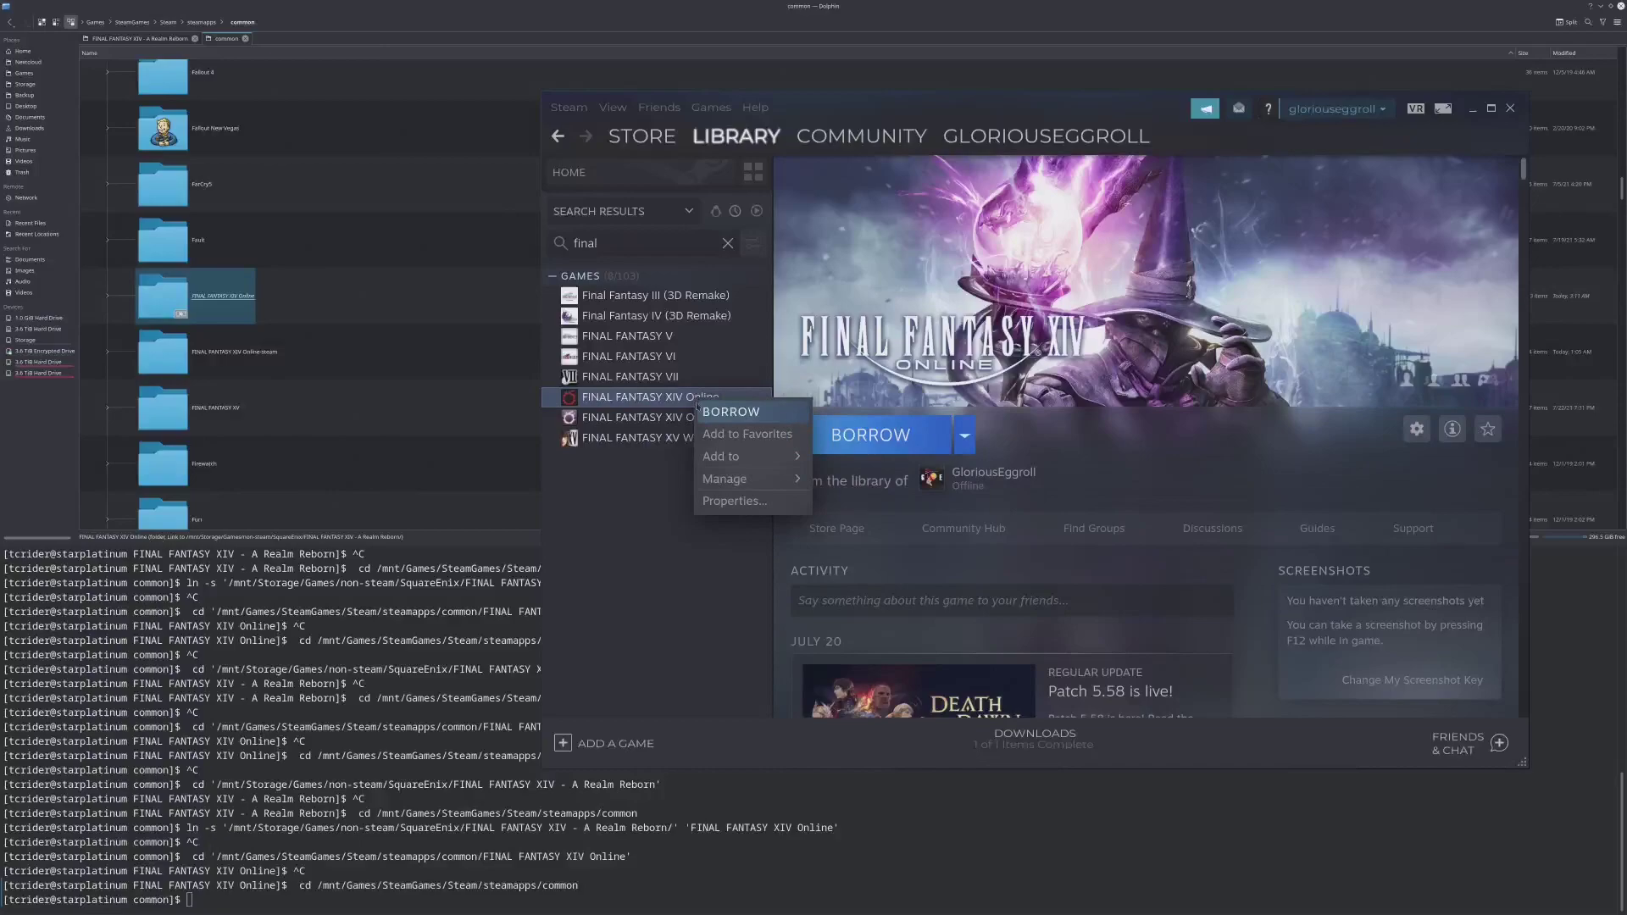
{"action": "left_click", "coordinate": [730, 505]}
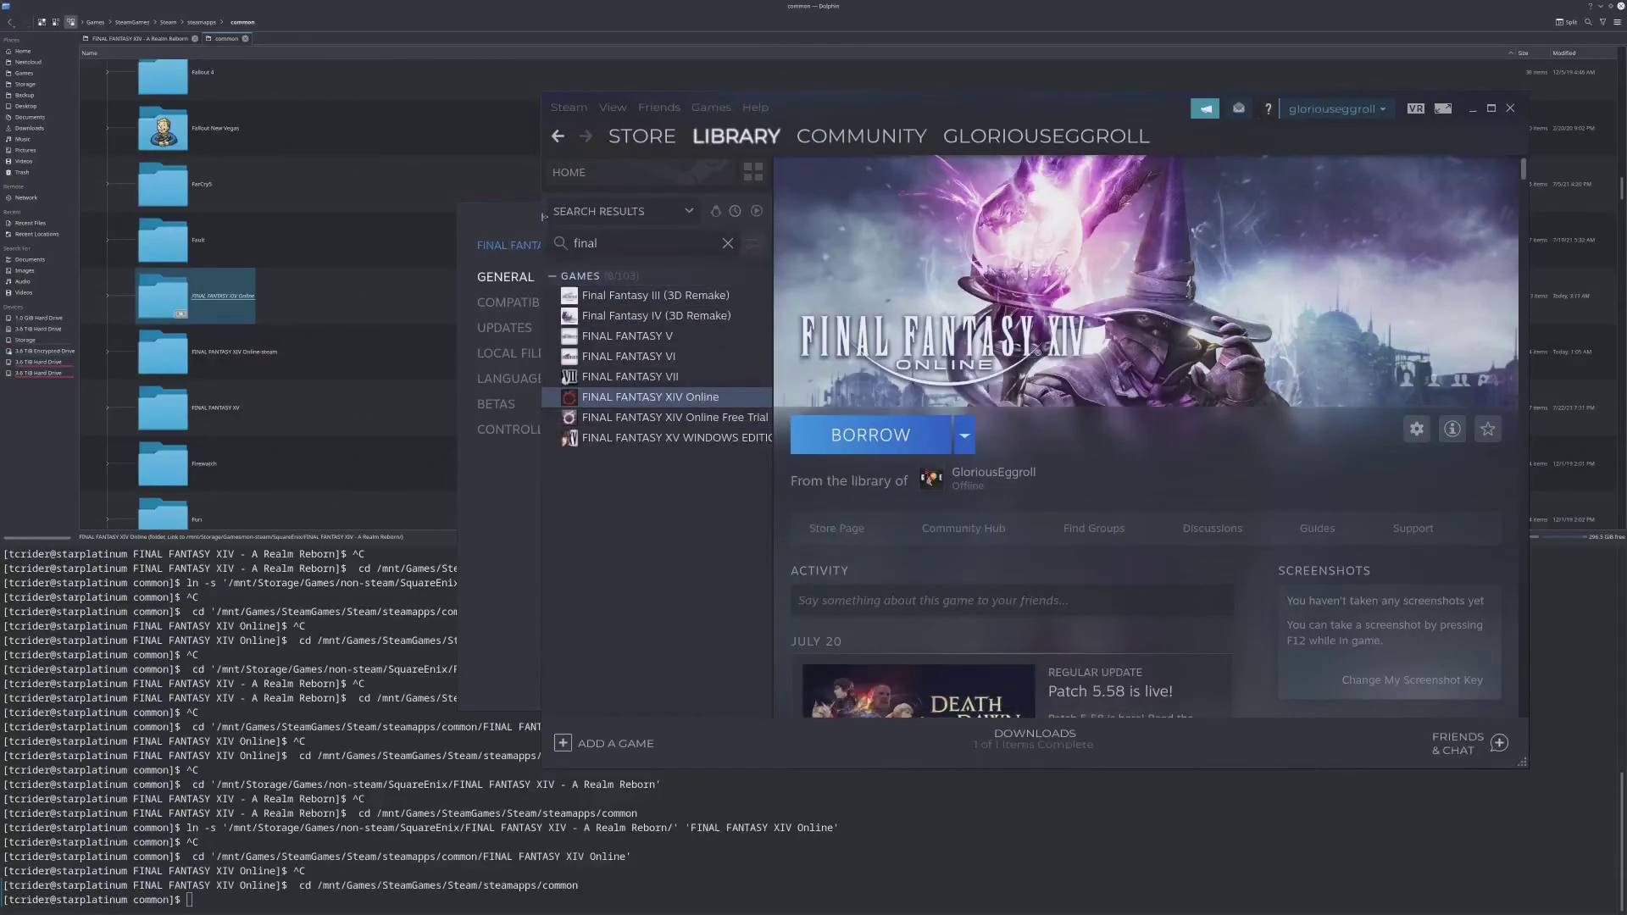
{"action": "left_click", "coordinate": [1157, 214]}
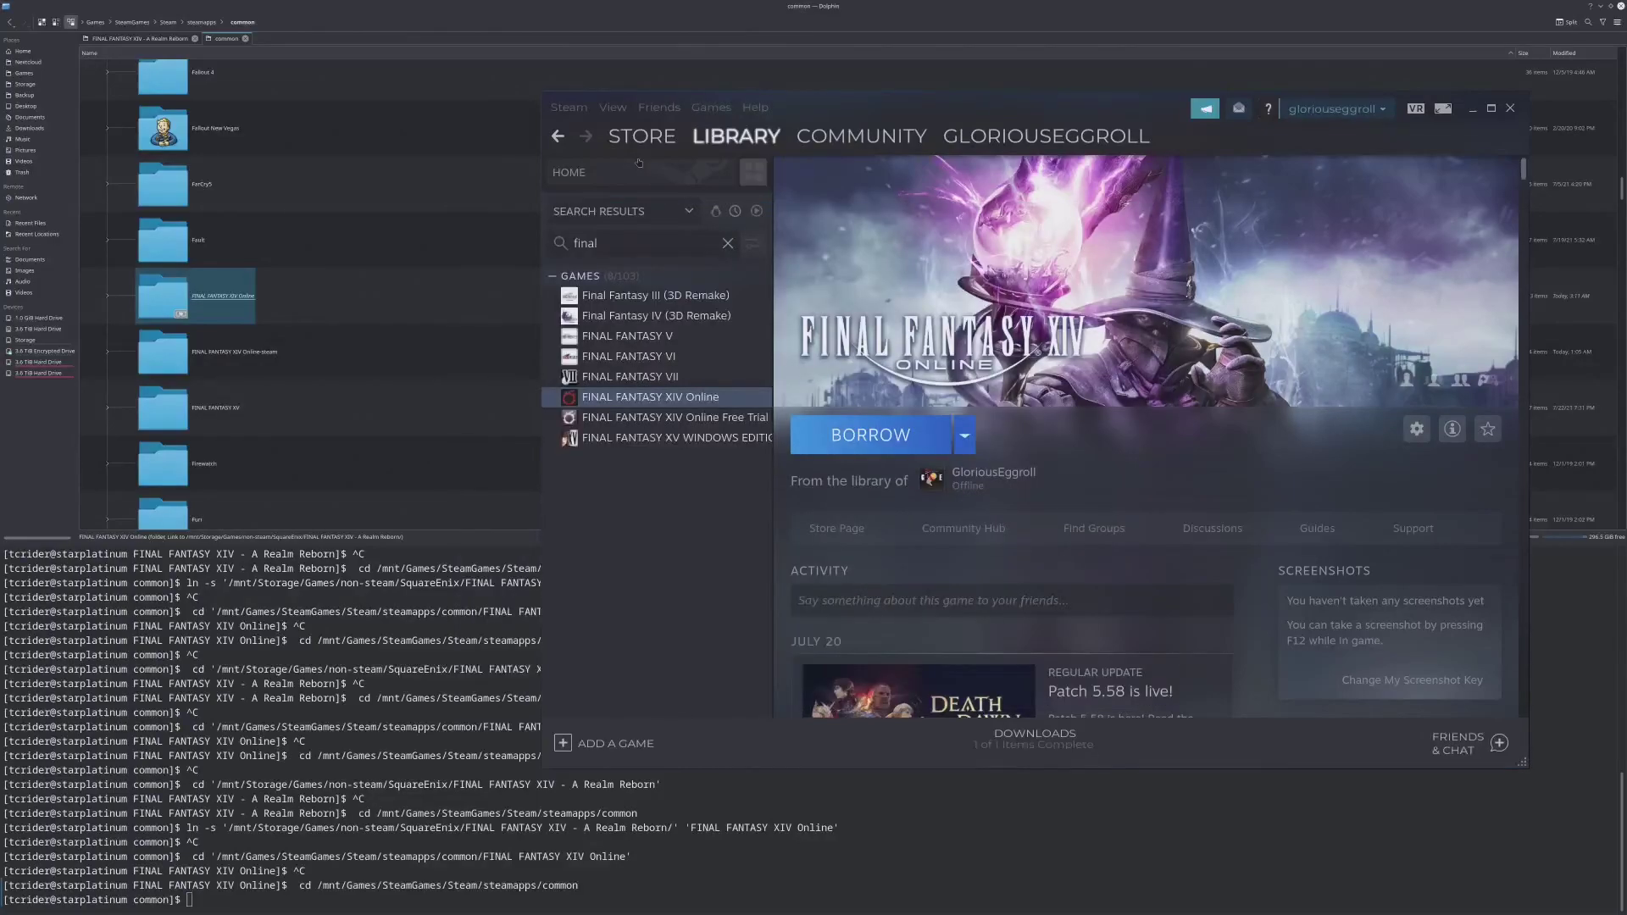
Change the Steam account and sign in to the main account.
{"action": "left_click", "coordinate": [569, 107]}
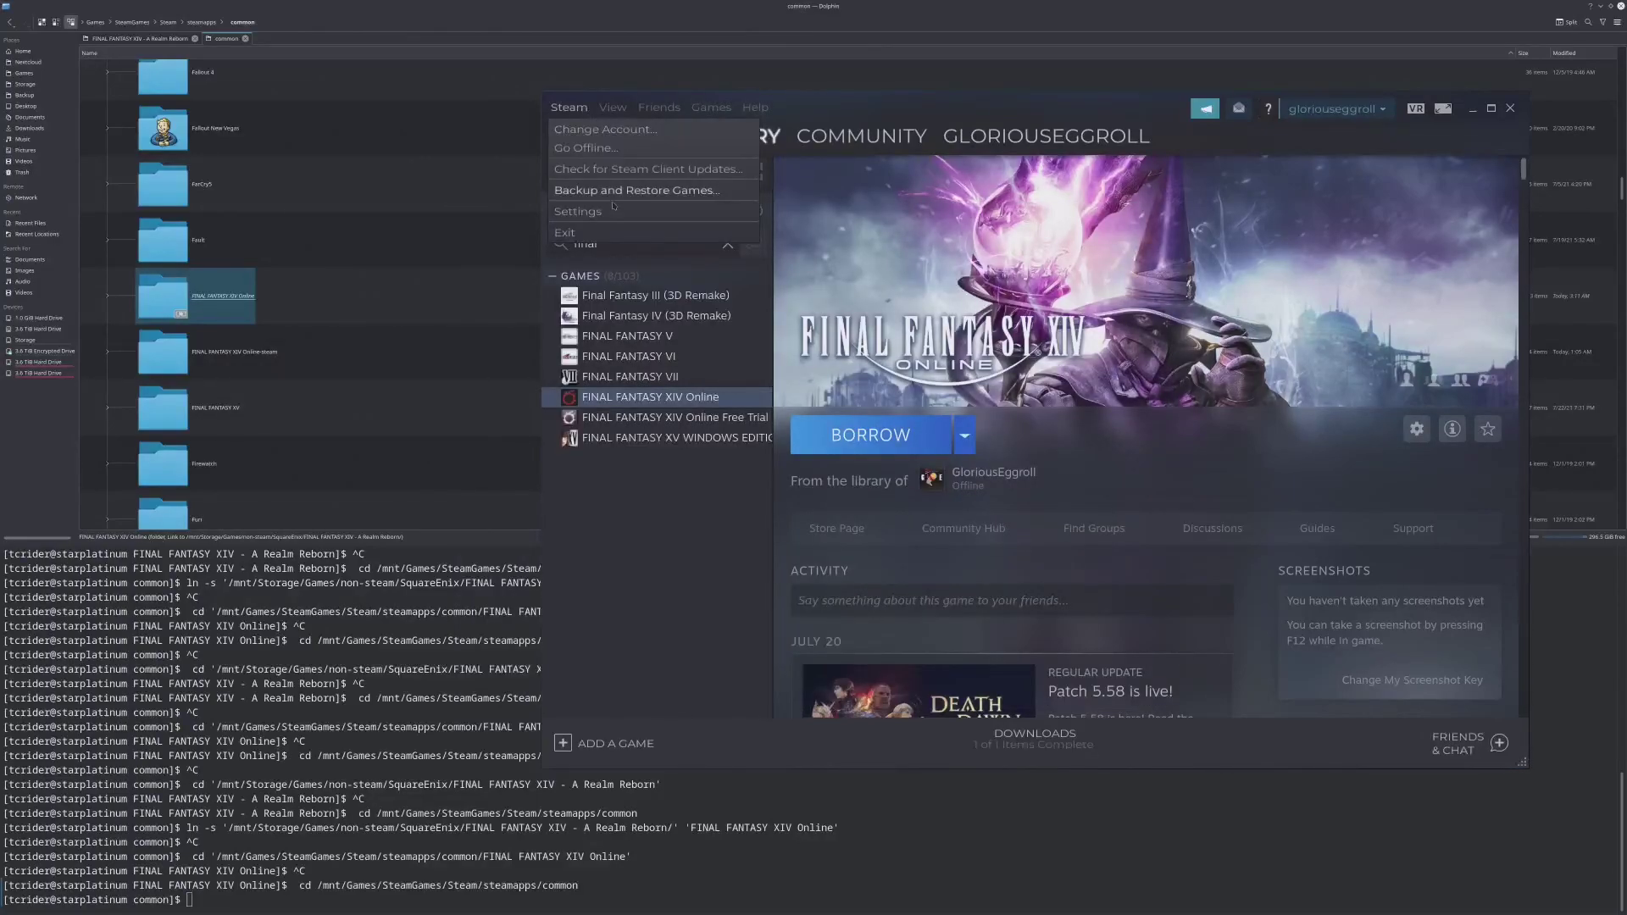
{"action": "left_click", "coordinate": [606, 128]}
{"action": "left_click", "coordinate": [771, 505]}
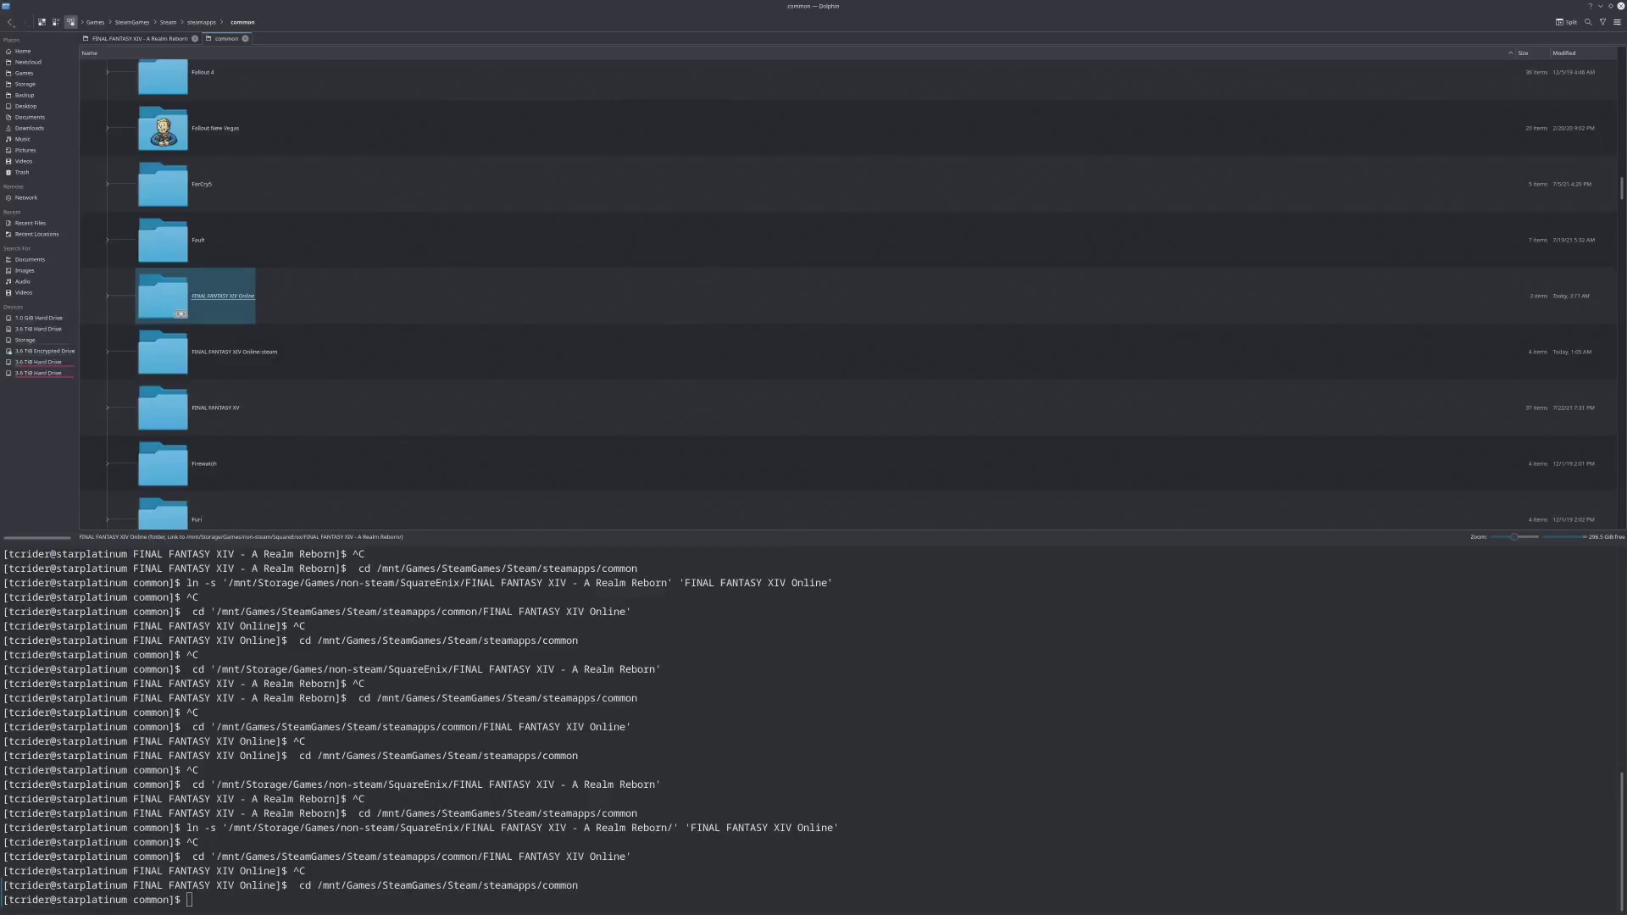
{"action": "left_click", "coordinate": [194, 295]}
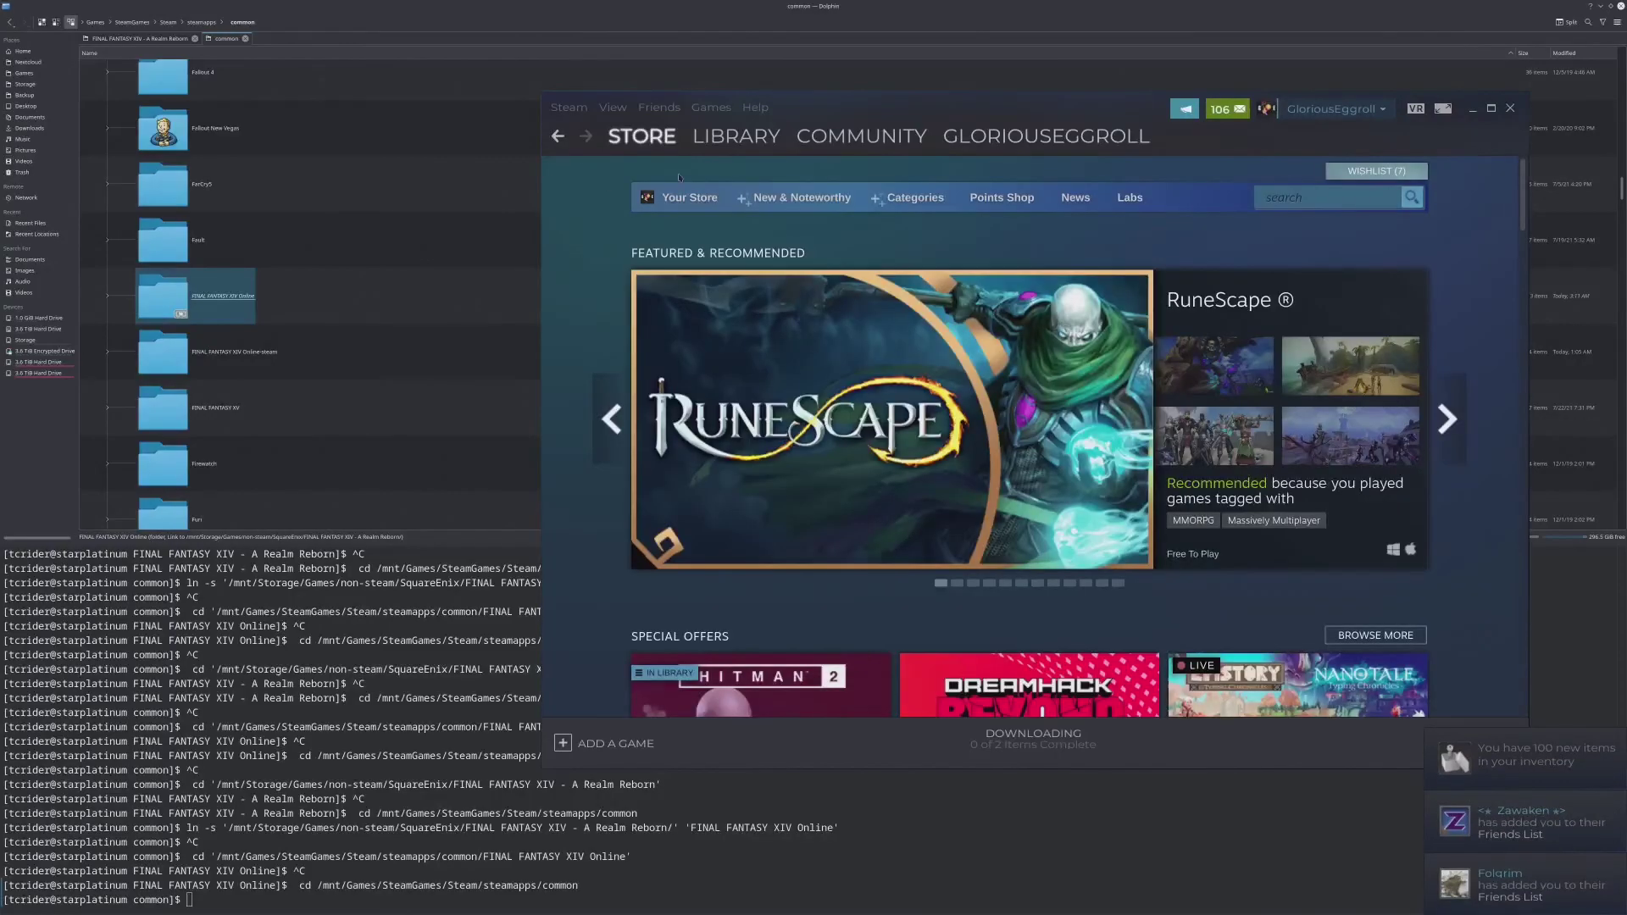
Open the game library and view the CD keys of FINAL FANTASY XIV Online.
{"action": "left_click", "coordinate": [737, 136]}
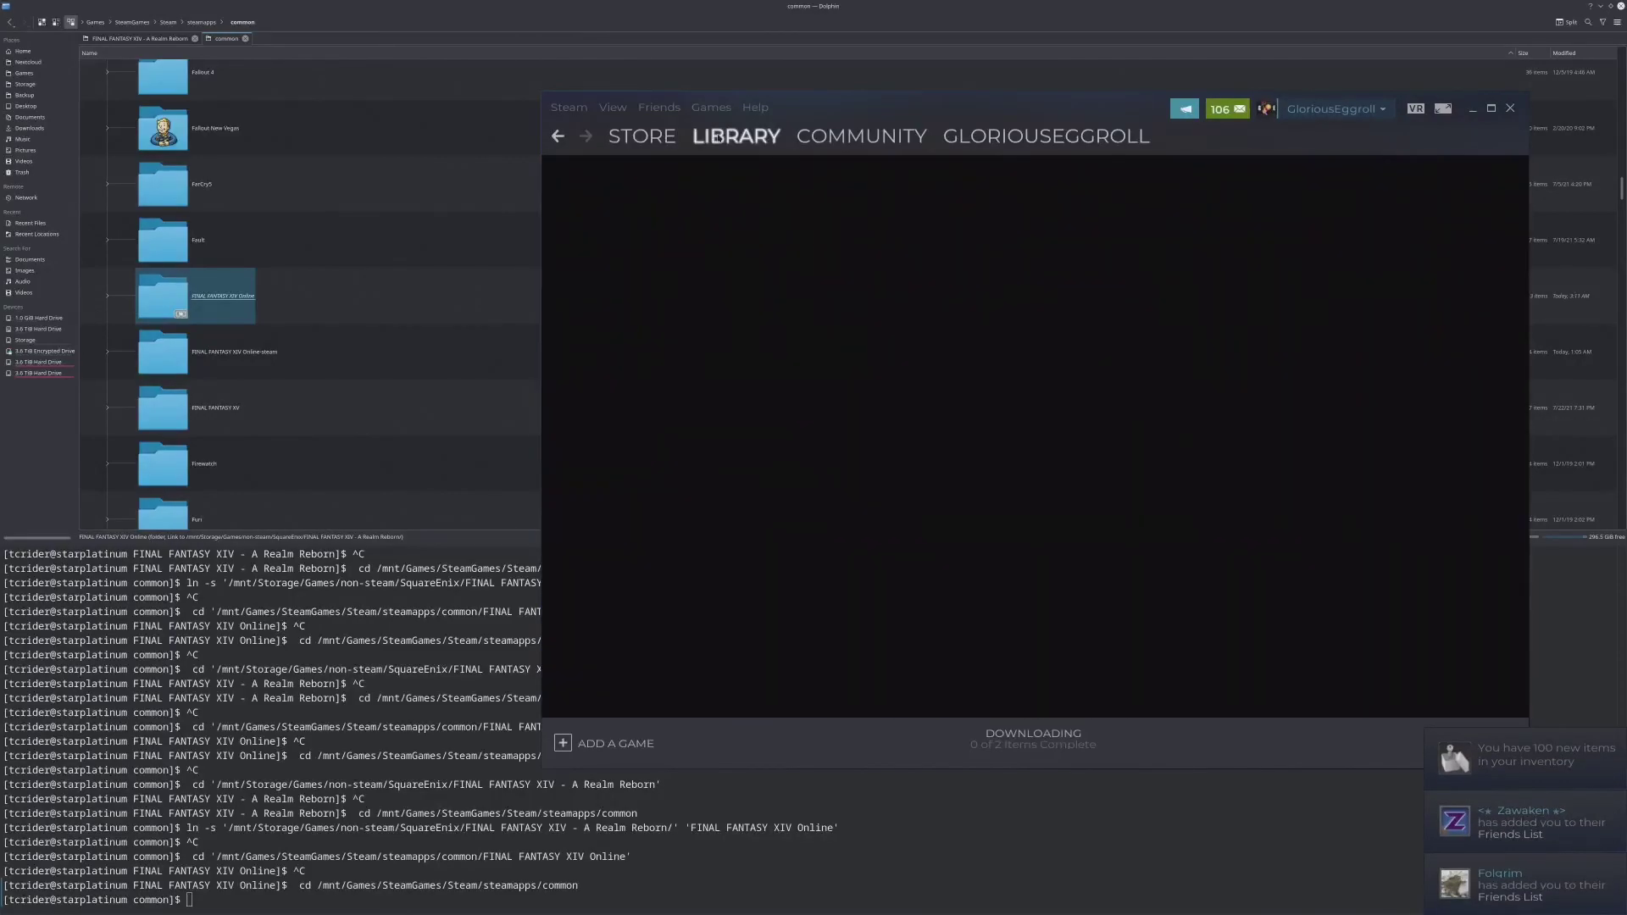
{"action": "left_click", "coordinate": [926, 363]}
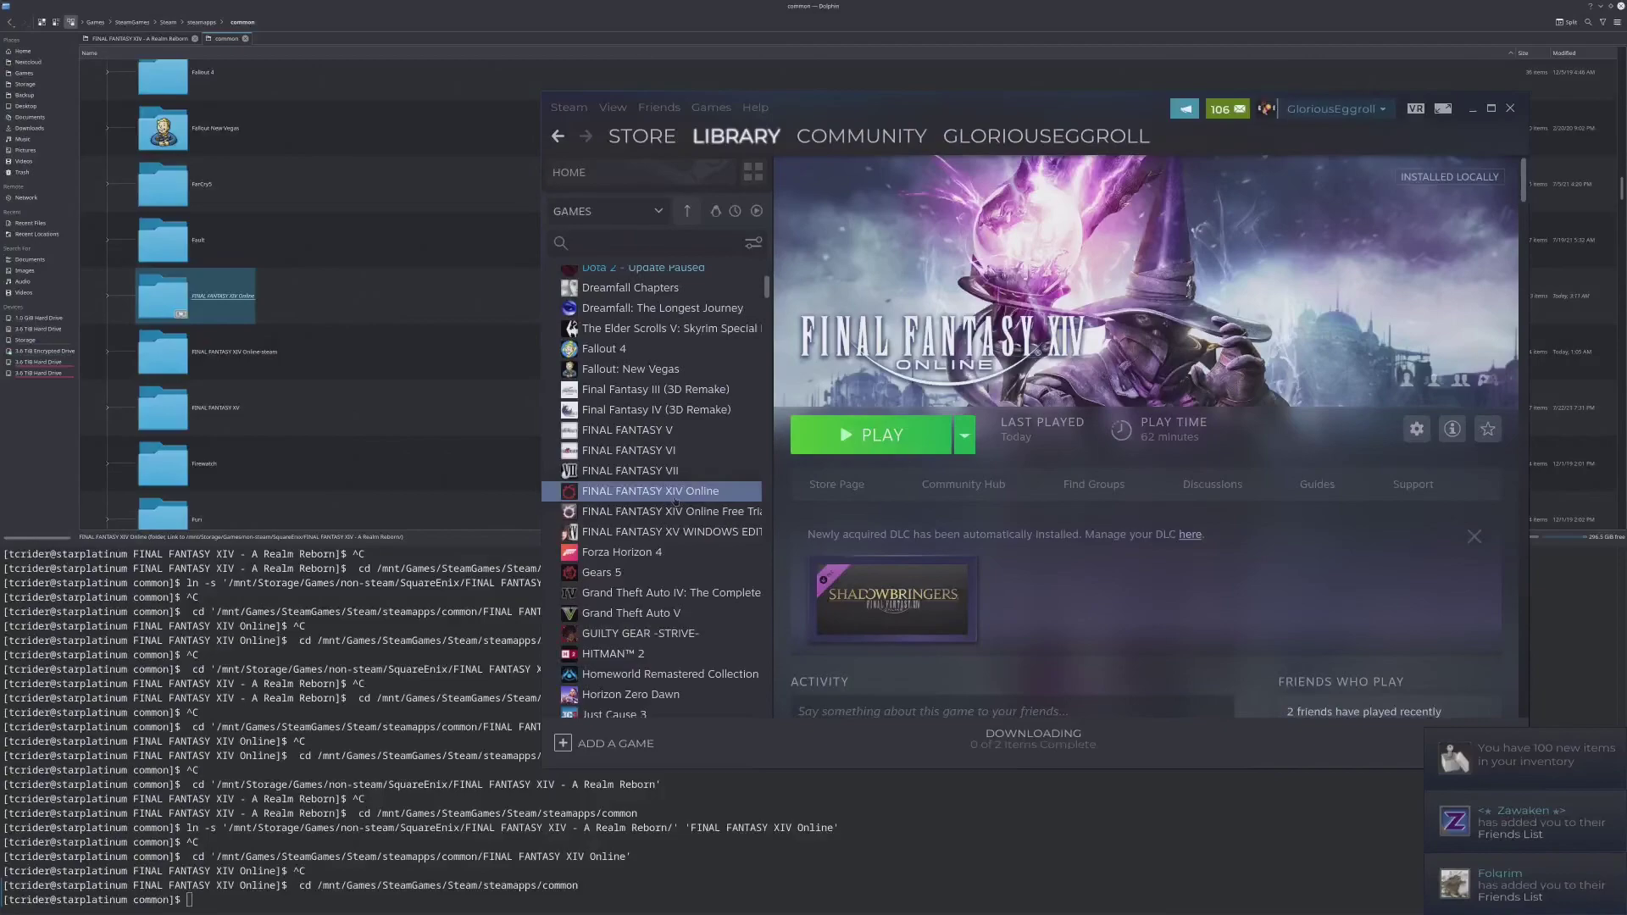
{"action": "right_click", "coordinate": [675, 494]}
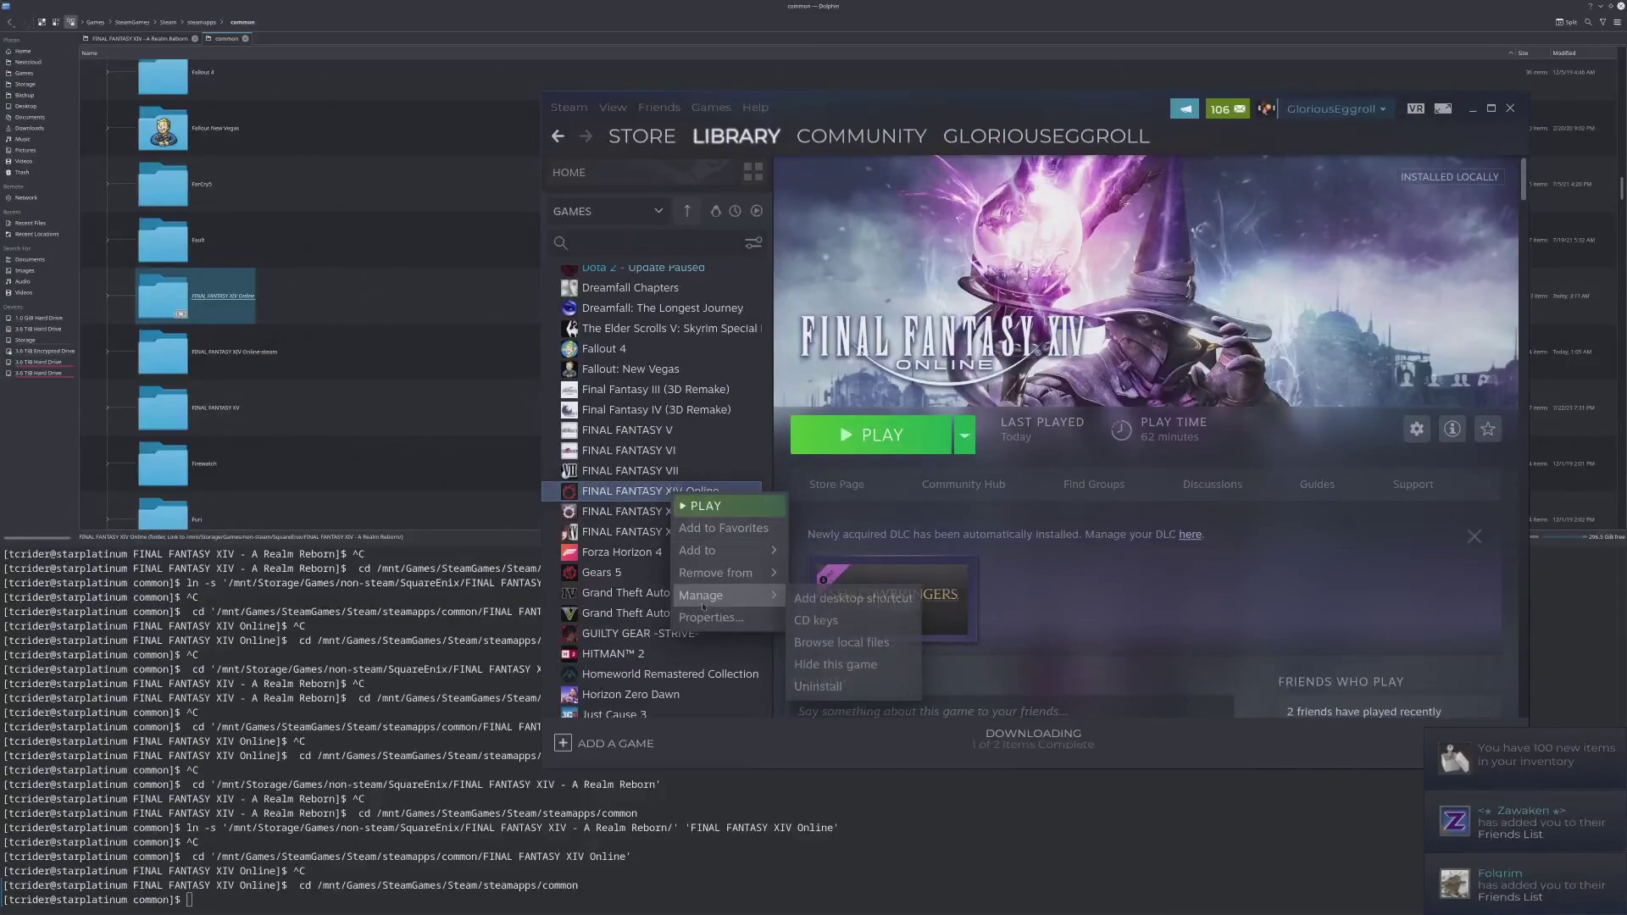
{"action": "right_click", "coordinate": [689, 500]}
{"action": "mouse_move", "coordinate": [746, 599]}
{"action": "left_click", "coordinate": [819, 625]}
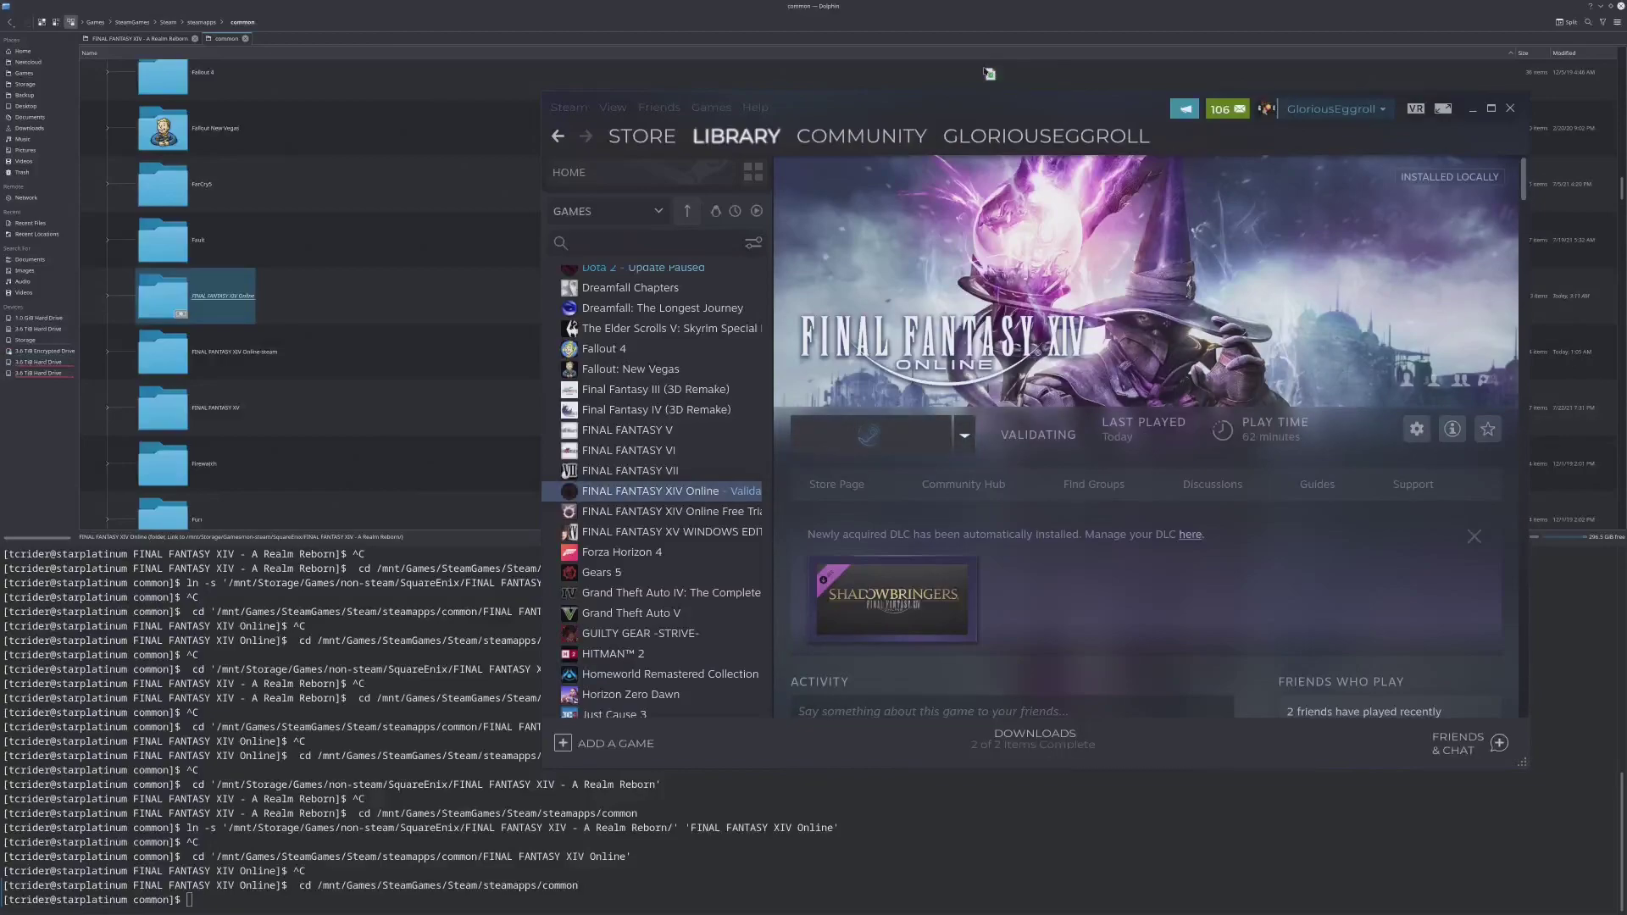
{"action": "scroll", "coordinate": [990, 74], "scroll_direction": "up", "scroll_amount": 1}
{"action": "scroll", "coordinate": [990, 74], "scroll_direction": "up", "scroll_amount": 1}
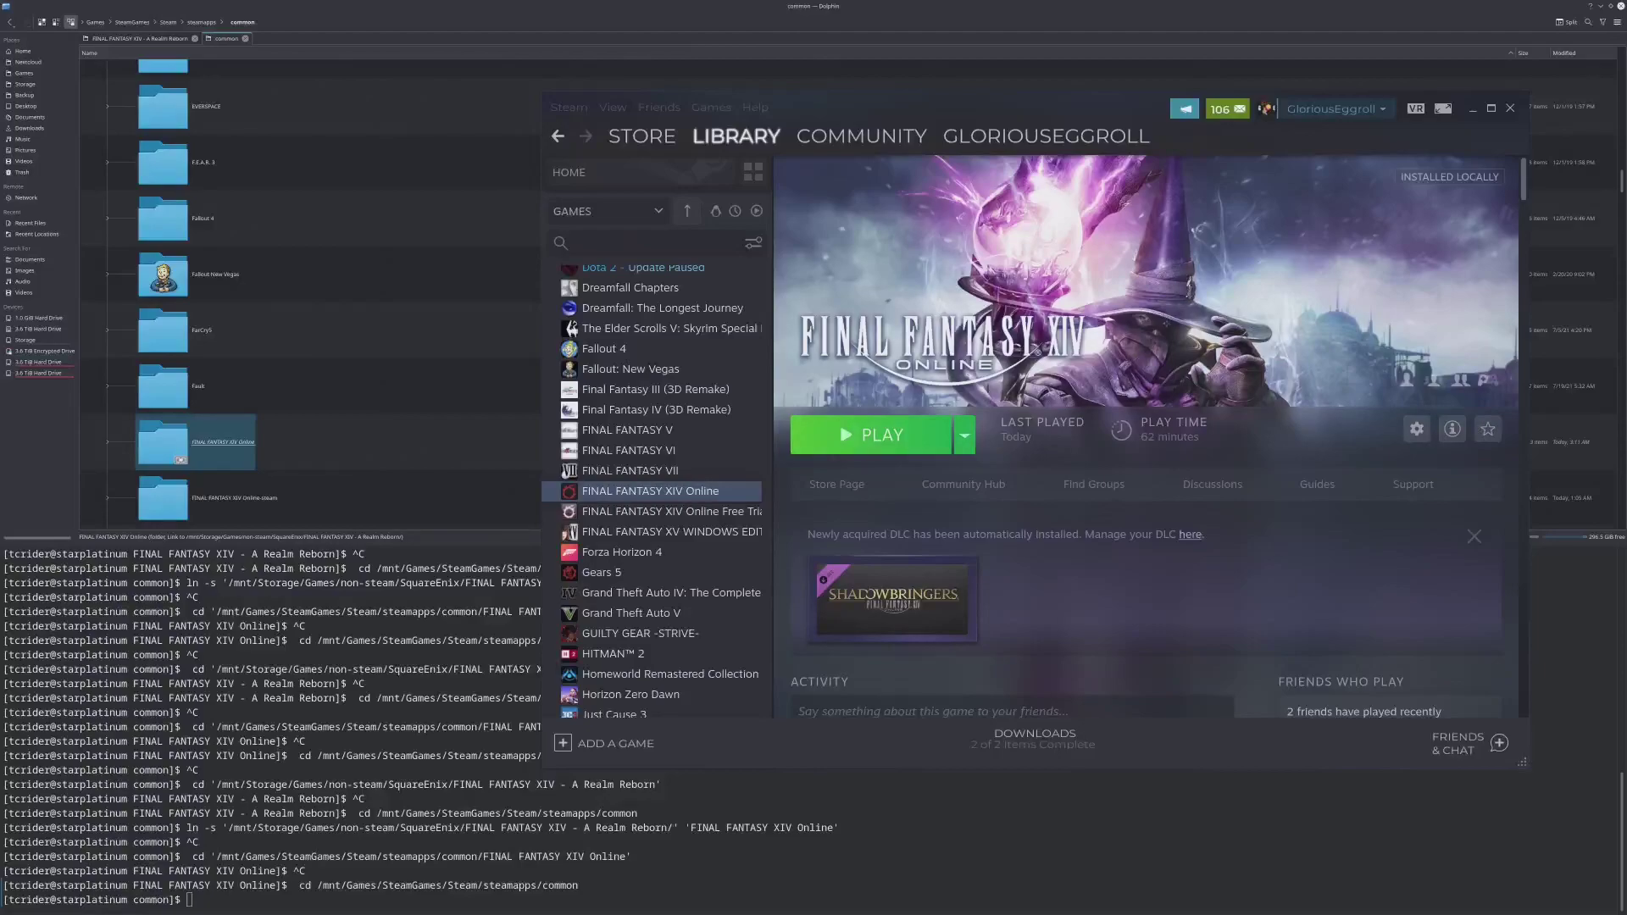
Switch to the web browser, bring its window fully into view, and log in to Mog Station with the saved Square Enix credentials.
{"action": "key", "text": "alt+Tab"}
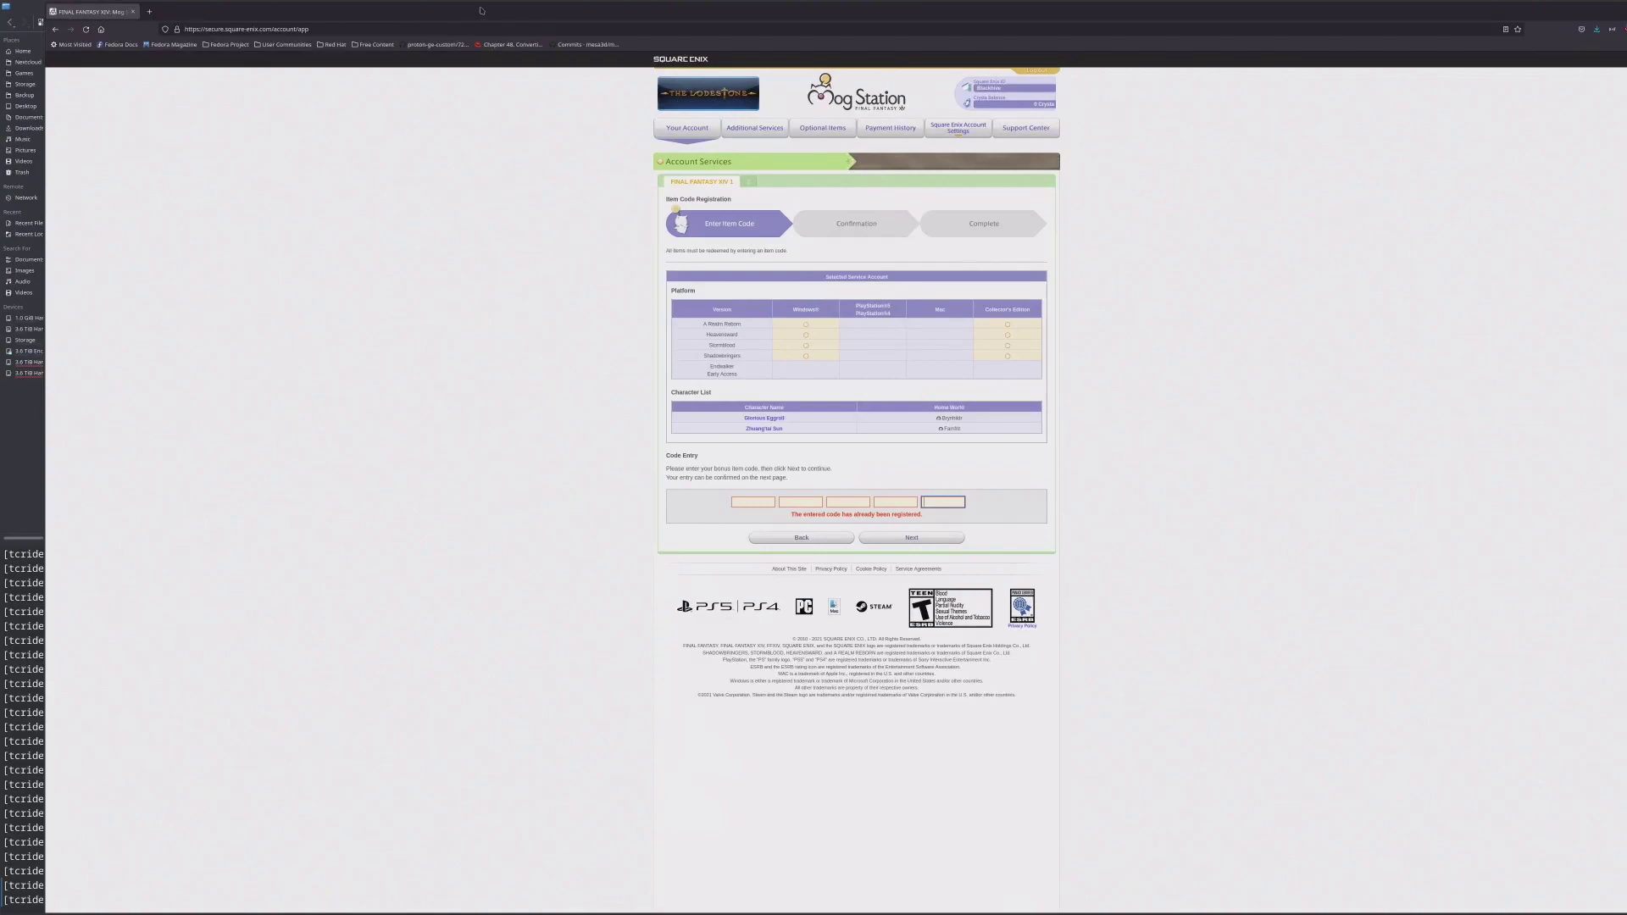
{"action": "left_click_drag", "start_coordinate": [482, 10], "coordinate": [434, 26]}
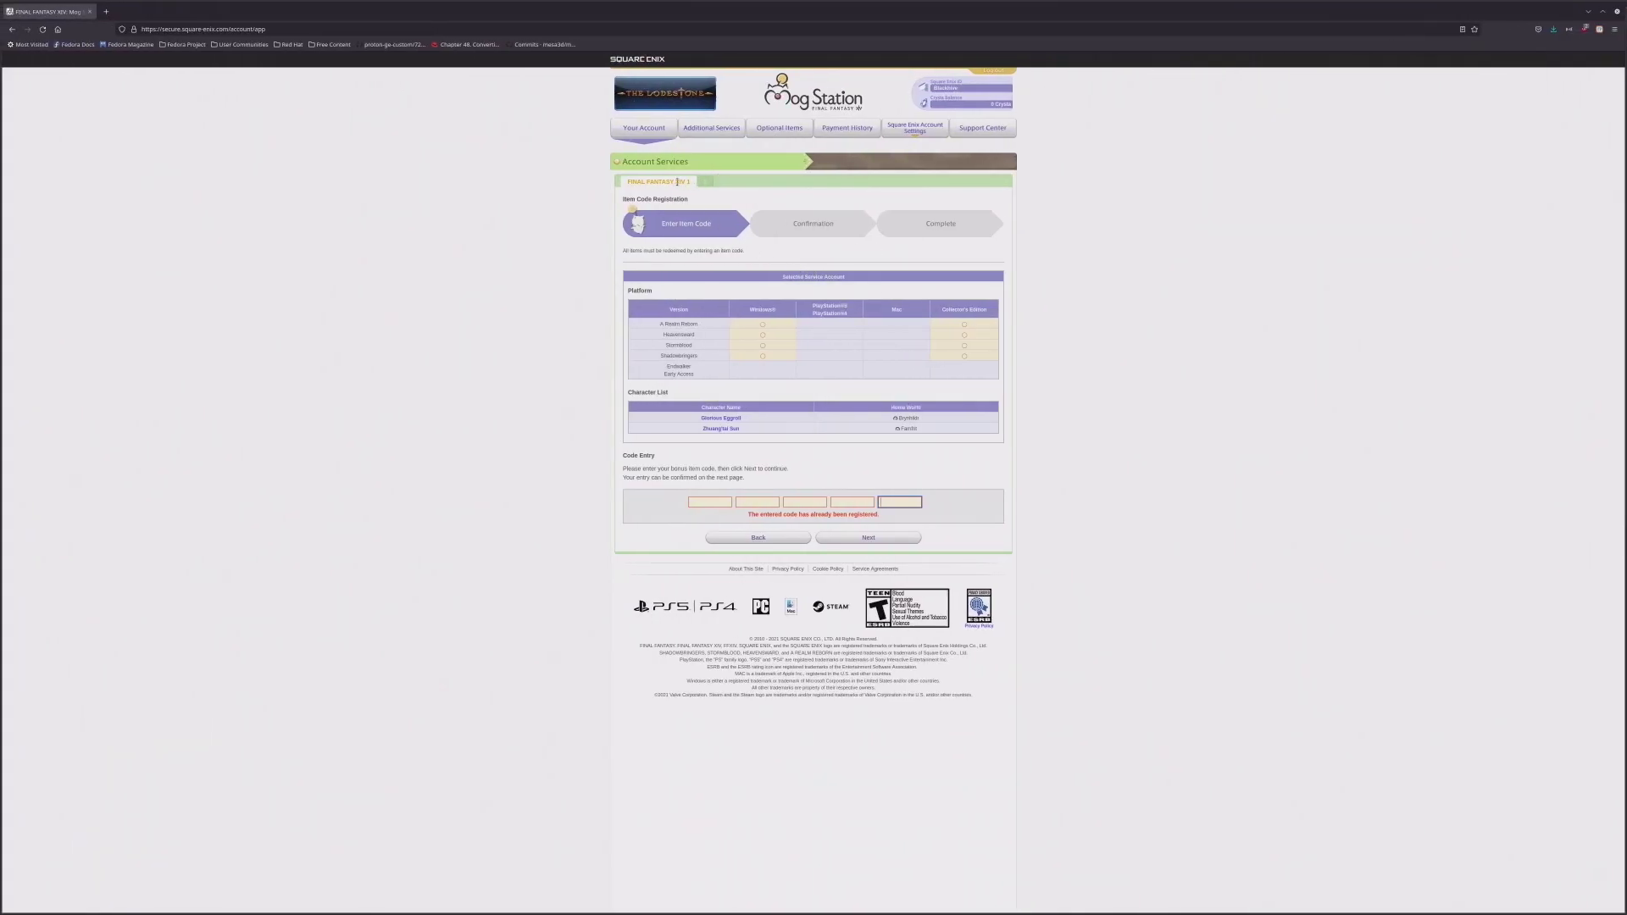
{"action": "left_click", "coordinate": [704, 180]}
{"action": "left_click", "coordinate": [638, 136]}
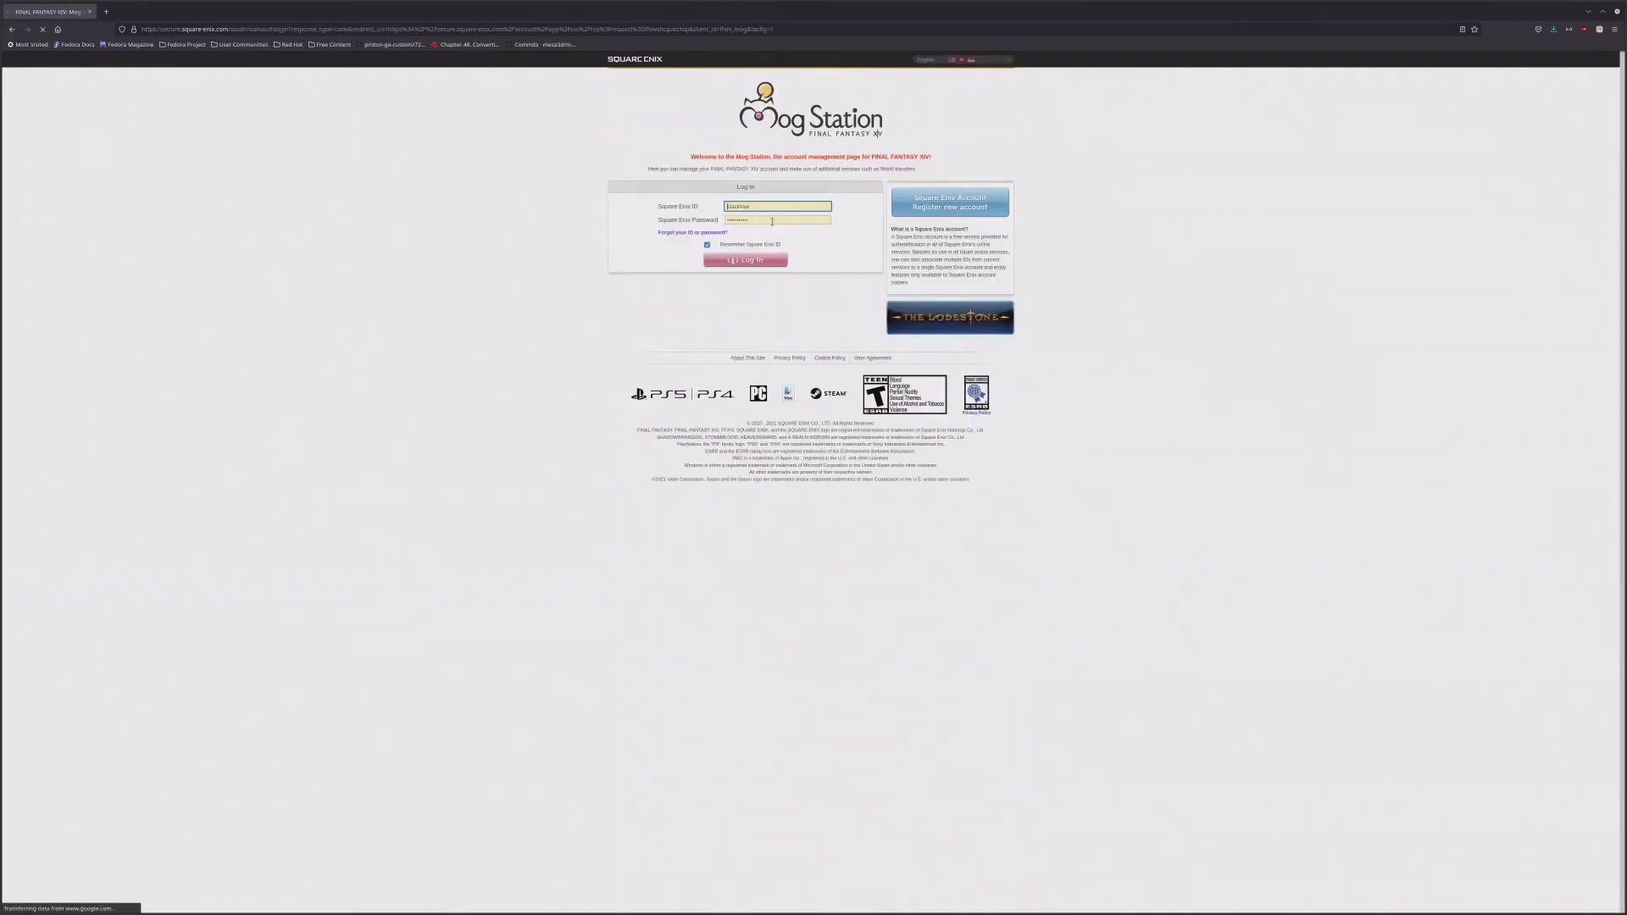
{"action": "left_click", "coordinate": [743, 260]}
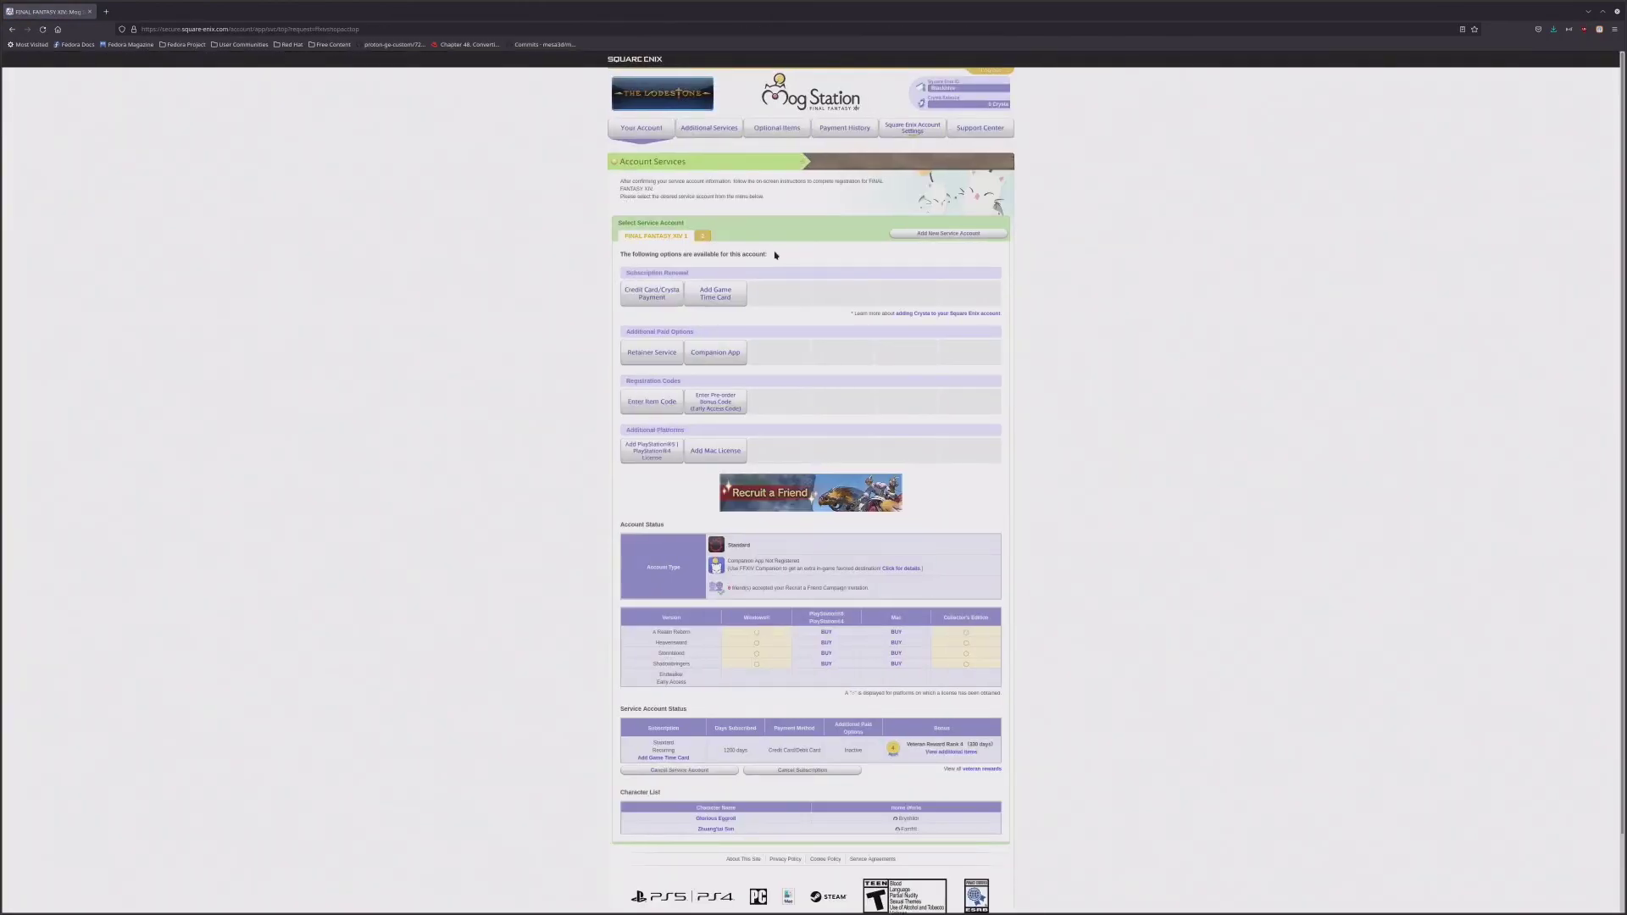
Compare the options and status of the two FINAL FANTASY XIV service accounts.
{"action": "left_click", "coordinate": [674, 246]}
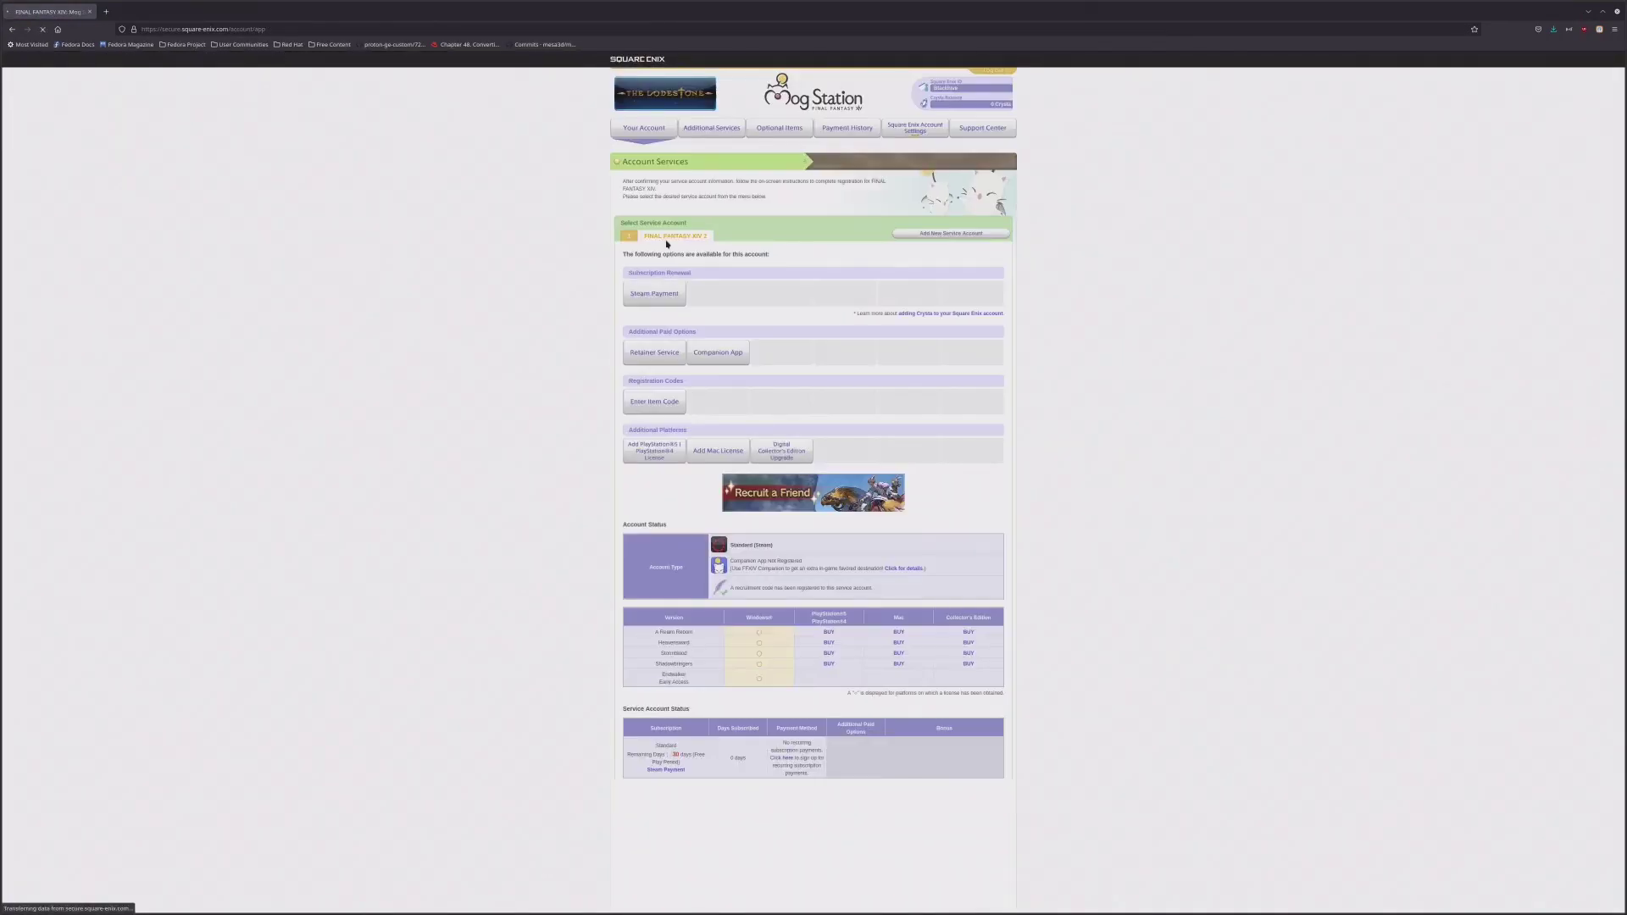
{"action": "left_click", "coordinate": [629, 241]}
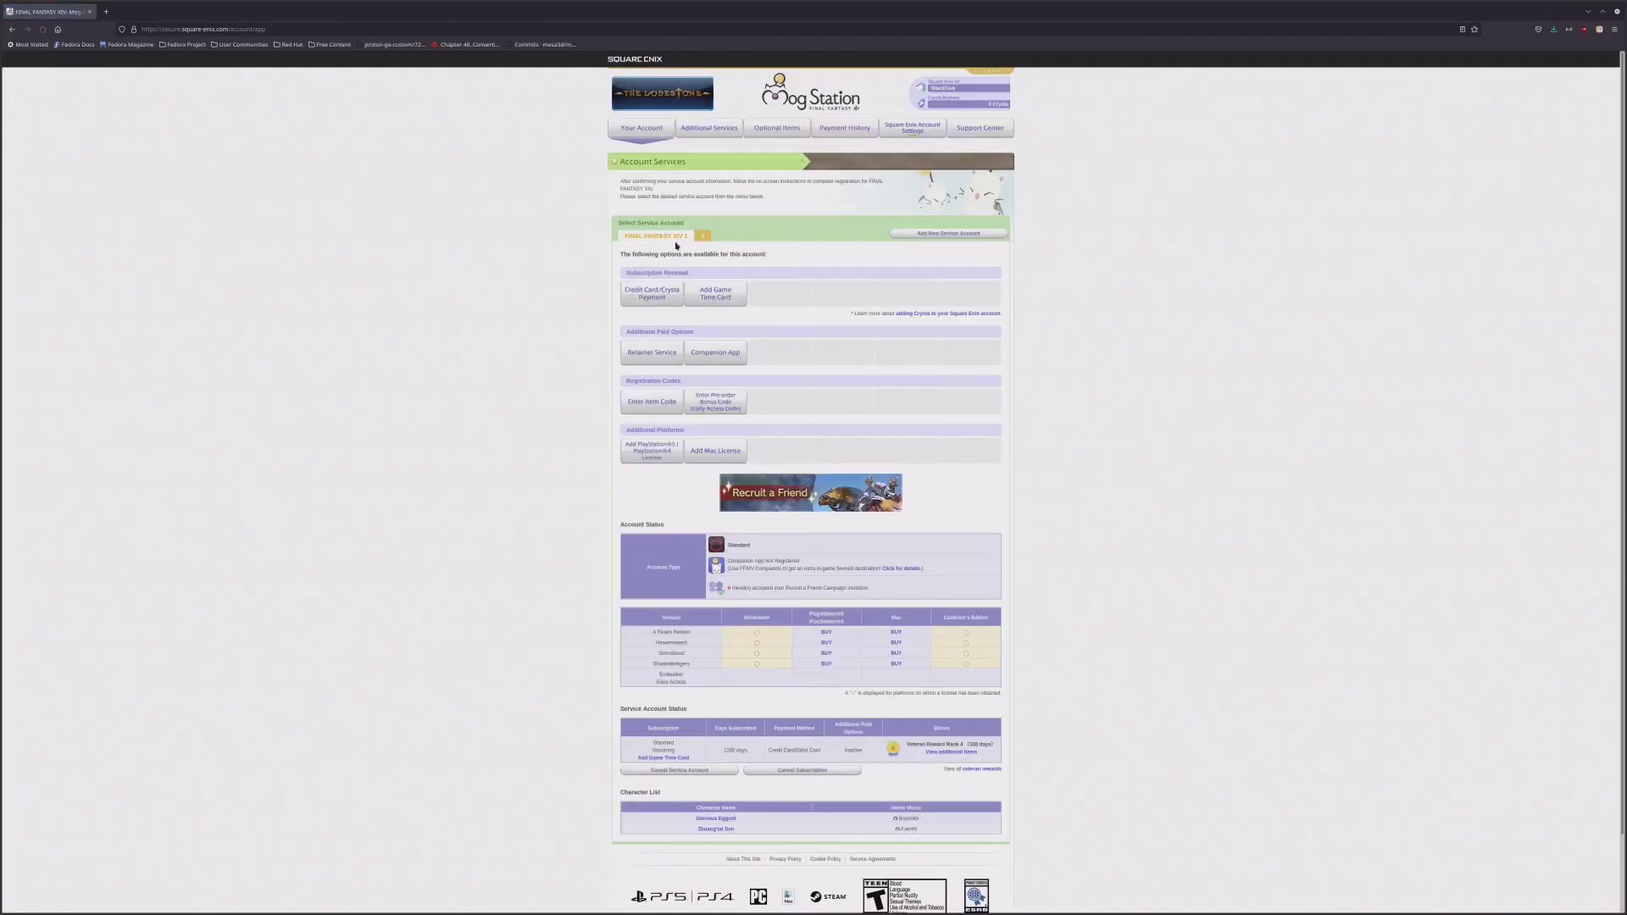
{"action": "left_click", "coordinate": [626, 238]}
Open the form for adding a new service account and examine its five registration code fields without entering a code.
{"action": "left_click", "coordinate": [918, 237]}
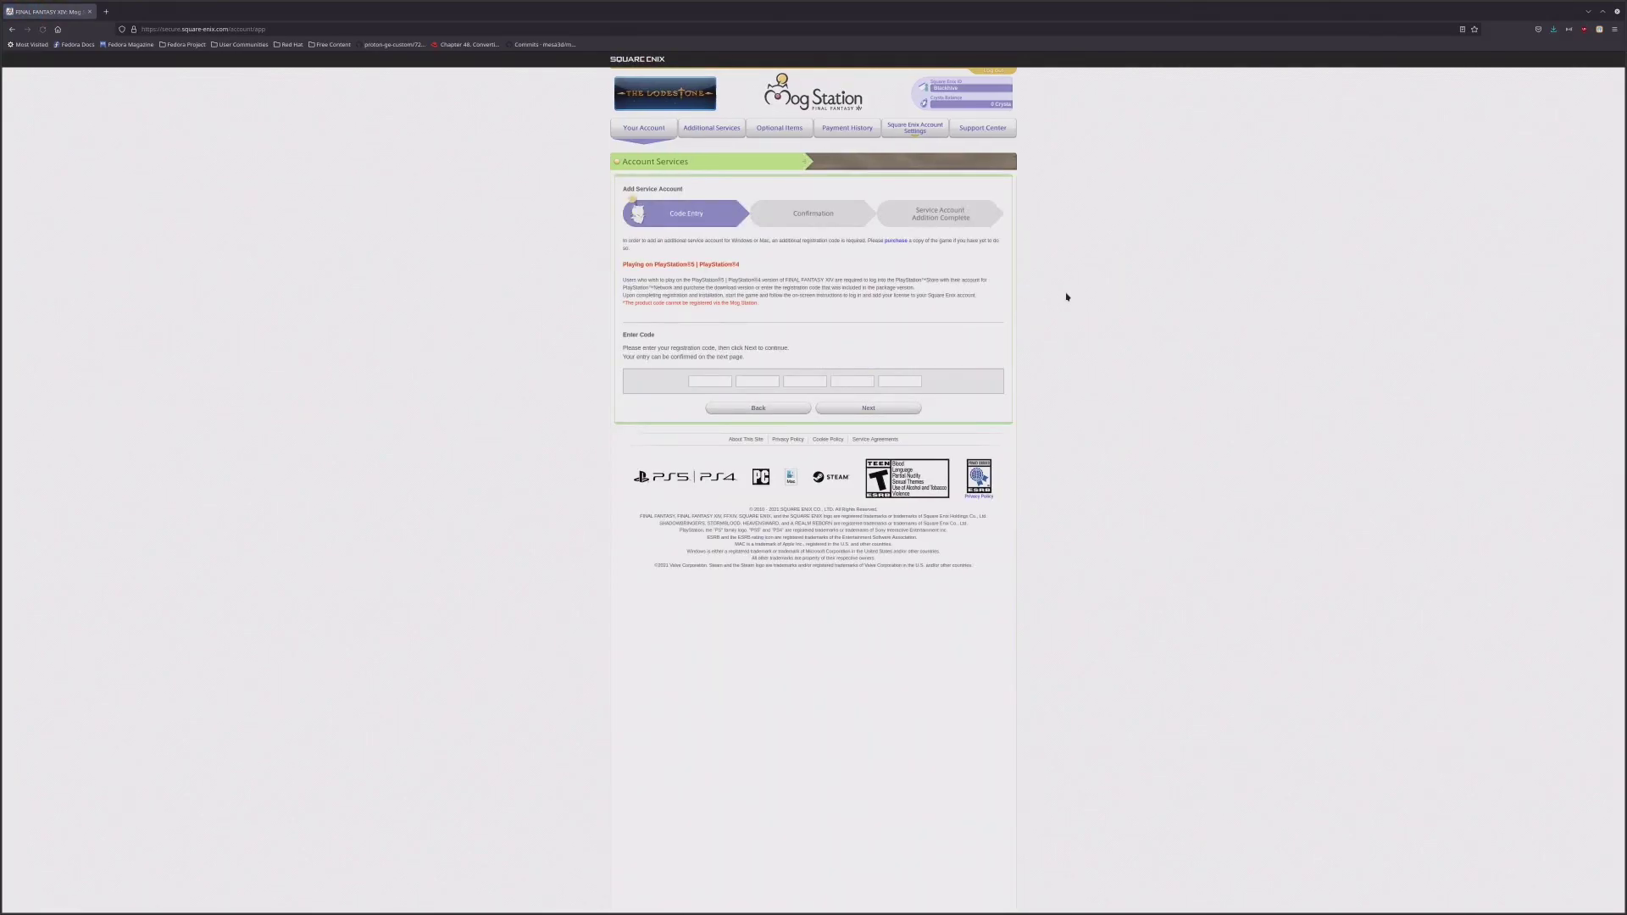
{"action": "left_click", "coordinate": [699, 381]}
{"action": "left_click", "coordinate": [756, 381]}
{"action": "left_click", "coordinate": [804, 381]}
{"action": "left_click", "coordinate": [851, 381]}
{"action": "left_click", "coordinate": [902, 382]}
{"action": "left_click", "coordinate": [710, 381]}
{"action": "left_click", "coordinate": [757, 382]}
{"action": "left_click", "coordinate": [804, 381]}
{"action": "left_click", "coordinate": [848, 382]}
{"action": "left_click", "coordinate": [910, 384]}
{"action": "left_click", "coordinate": [718, 382]}
{"action": "left_click", "coordinate": [877, 384]}
{"action": "left_click", "coordinate": [882, 380]}
{"action": "left_click", "coordinate": [849, 380]}
{"action": "left_click", "coordinate": [805, 382]}
{"action": "left_click", "coordinate": [756, 382]}
{"action": "left_click", "coordinate": [688, 390]}
{"action": "left_click", "coordinate": [820, 381]}
Return to the account overview, check the second service account's licences and status, and reopen the overview.
{"action": "left_click", "coordinate": [661, 138]}
{"action": "left_click", "coordinate": [703, 237]}
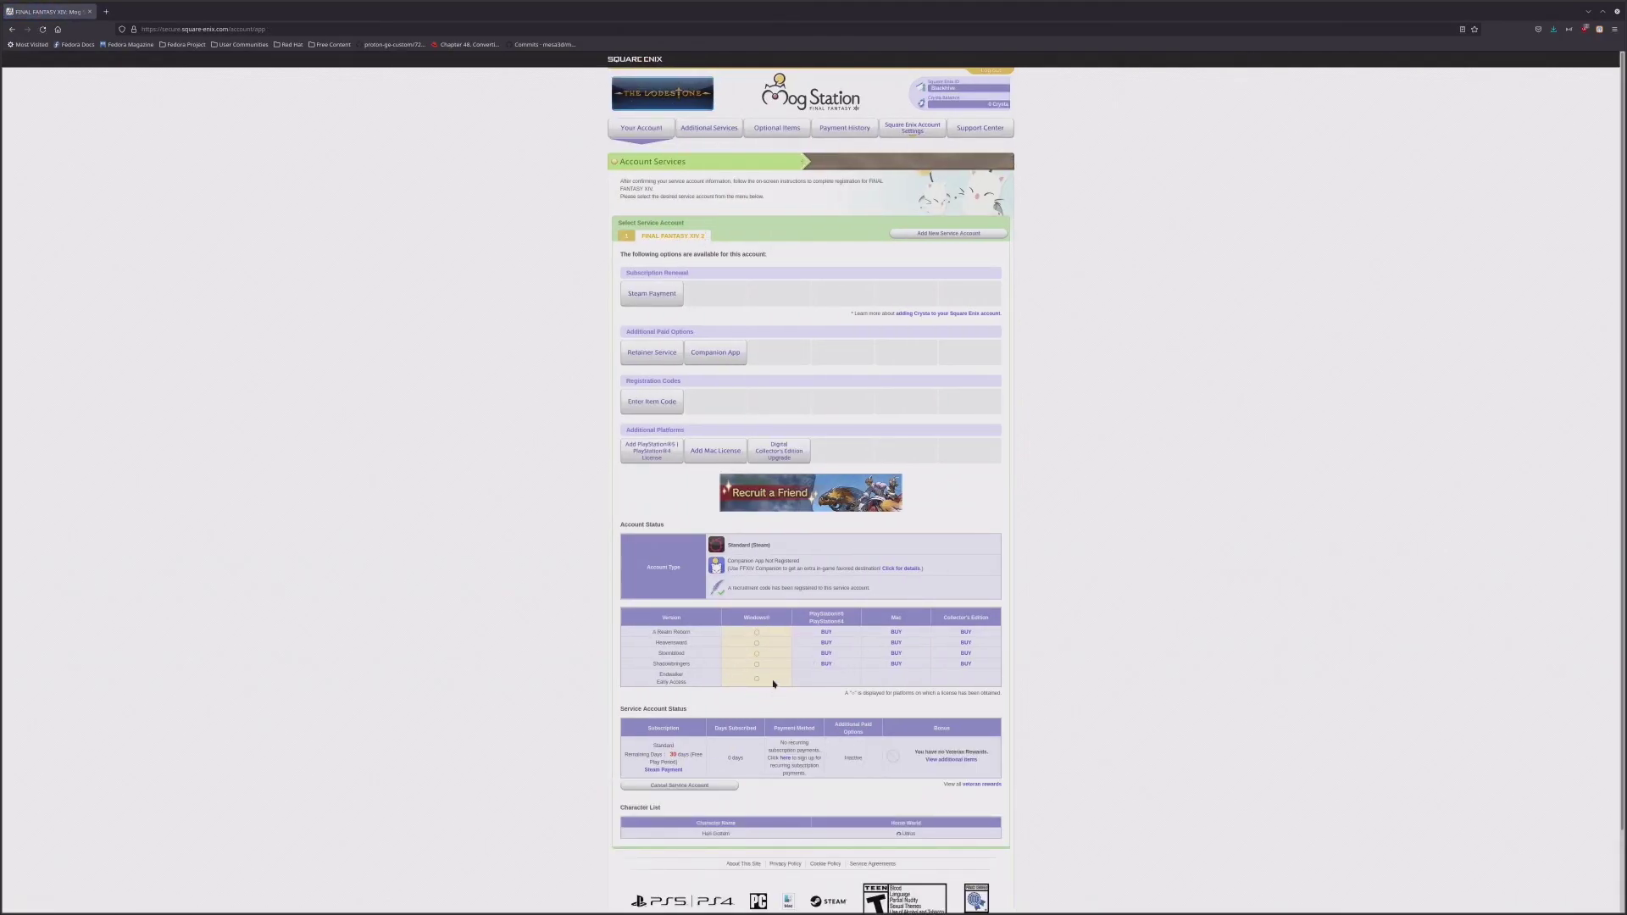
{"action": "left_click", "coordinate": [645, 135]}
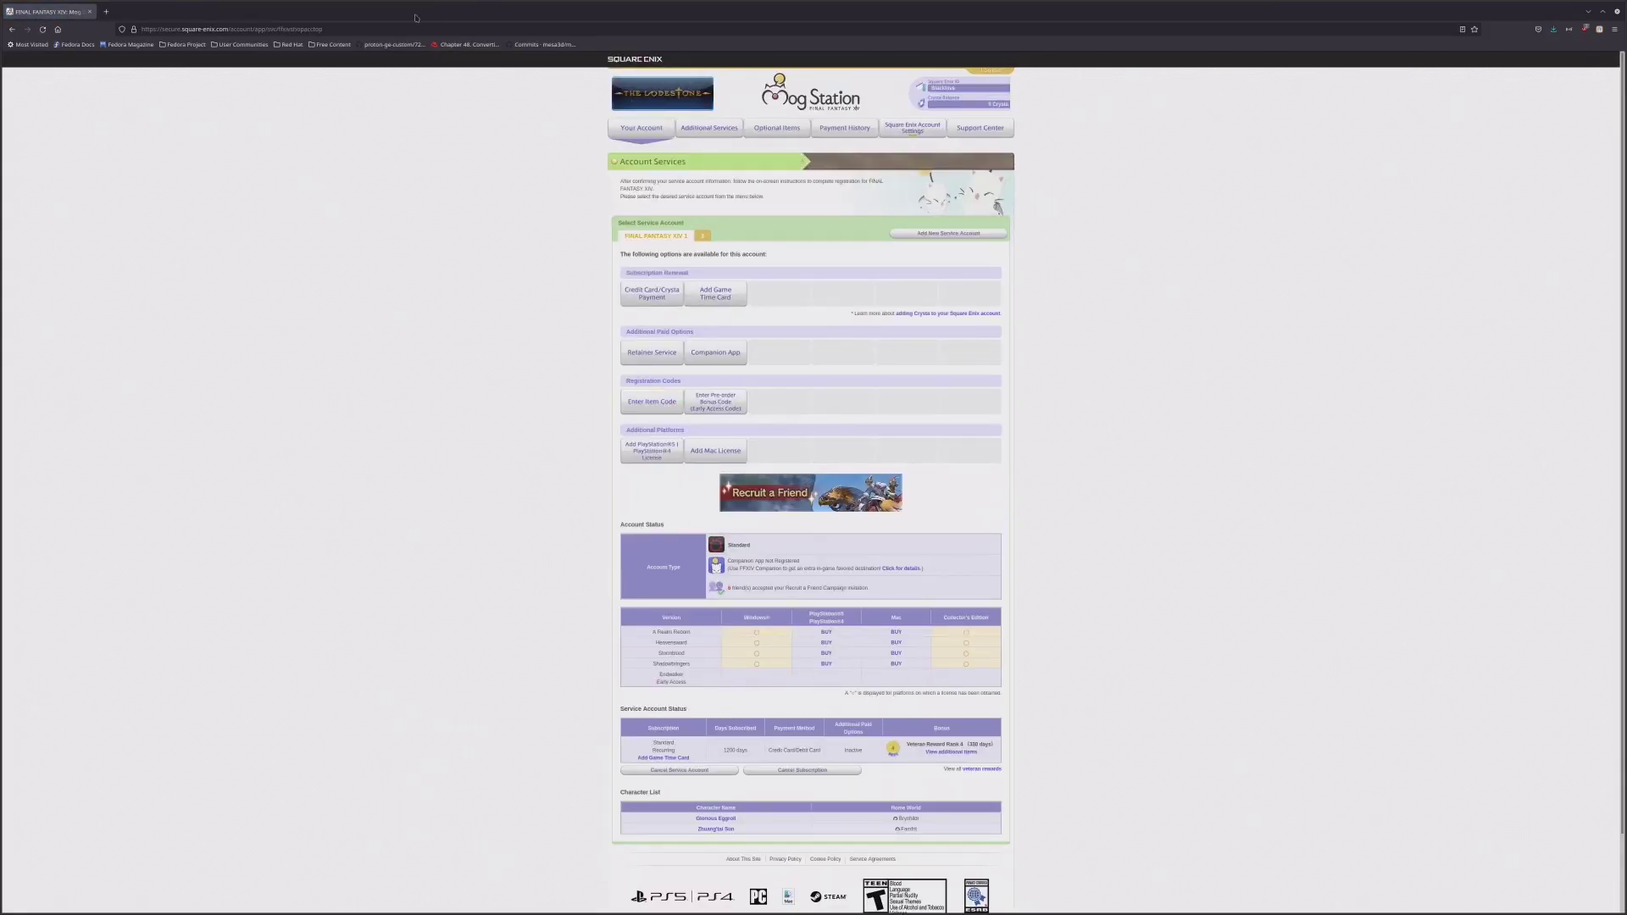
Switch back to the Steam library at the FINAL FANTASY XIV Online entry.
{"action": "key", "text": "super+ctrl+Left"}
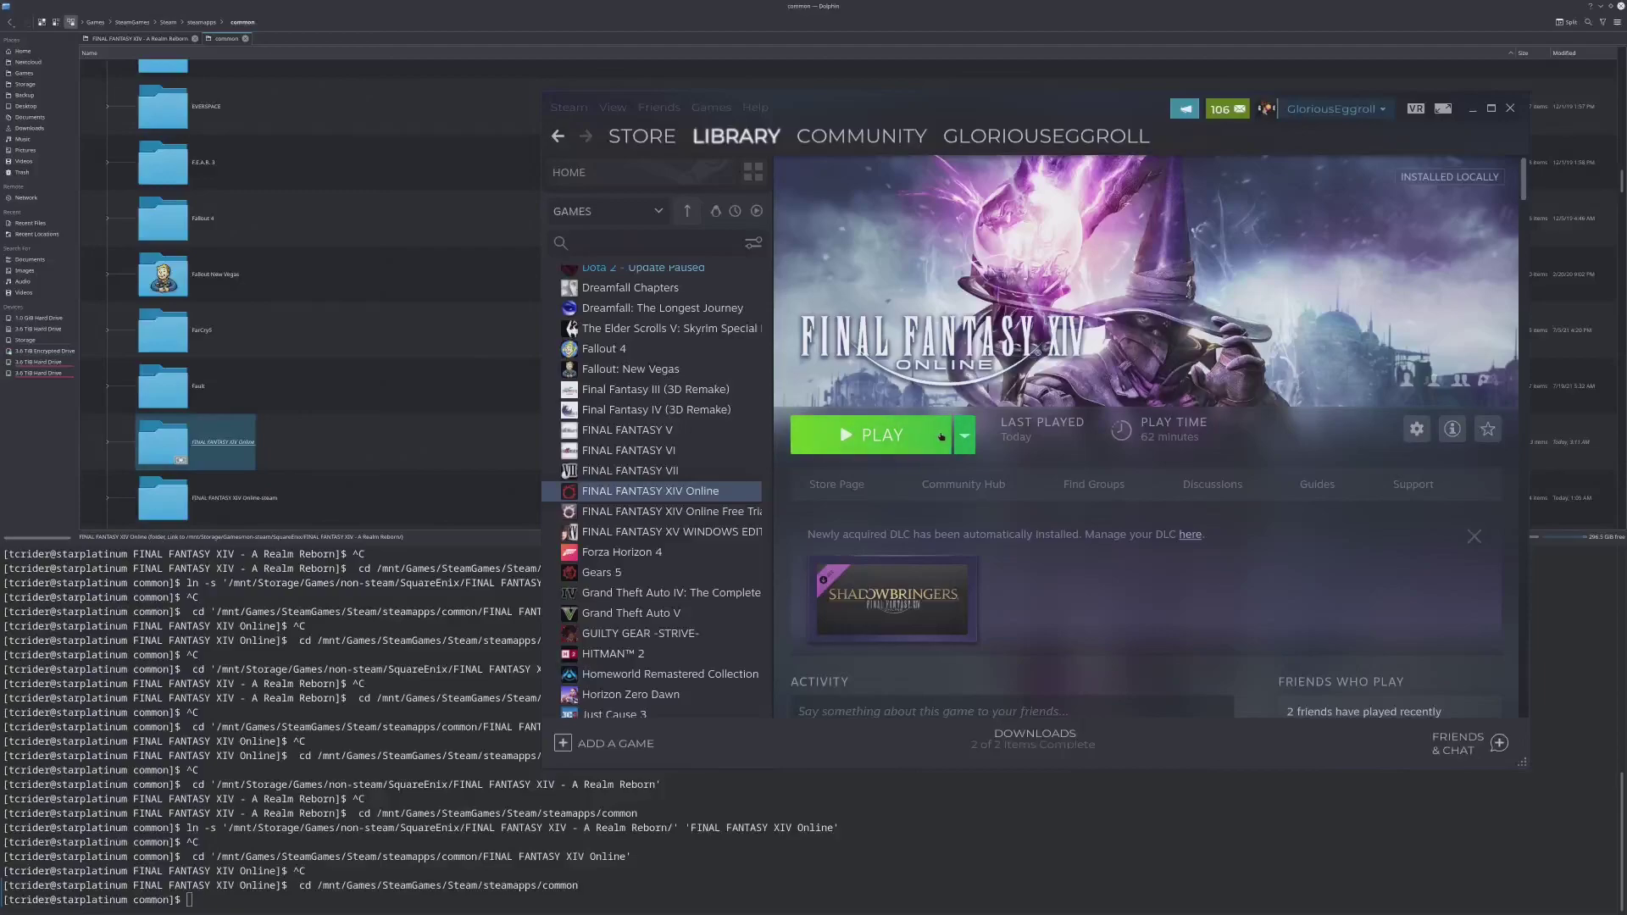
{"action": "left_click_drag", "start_coordinate": [727, 612], "coordinate": [724, 578]}
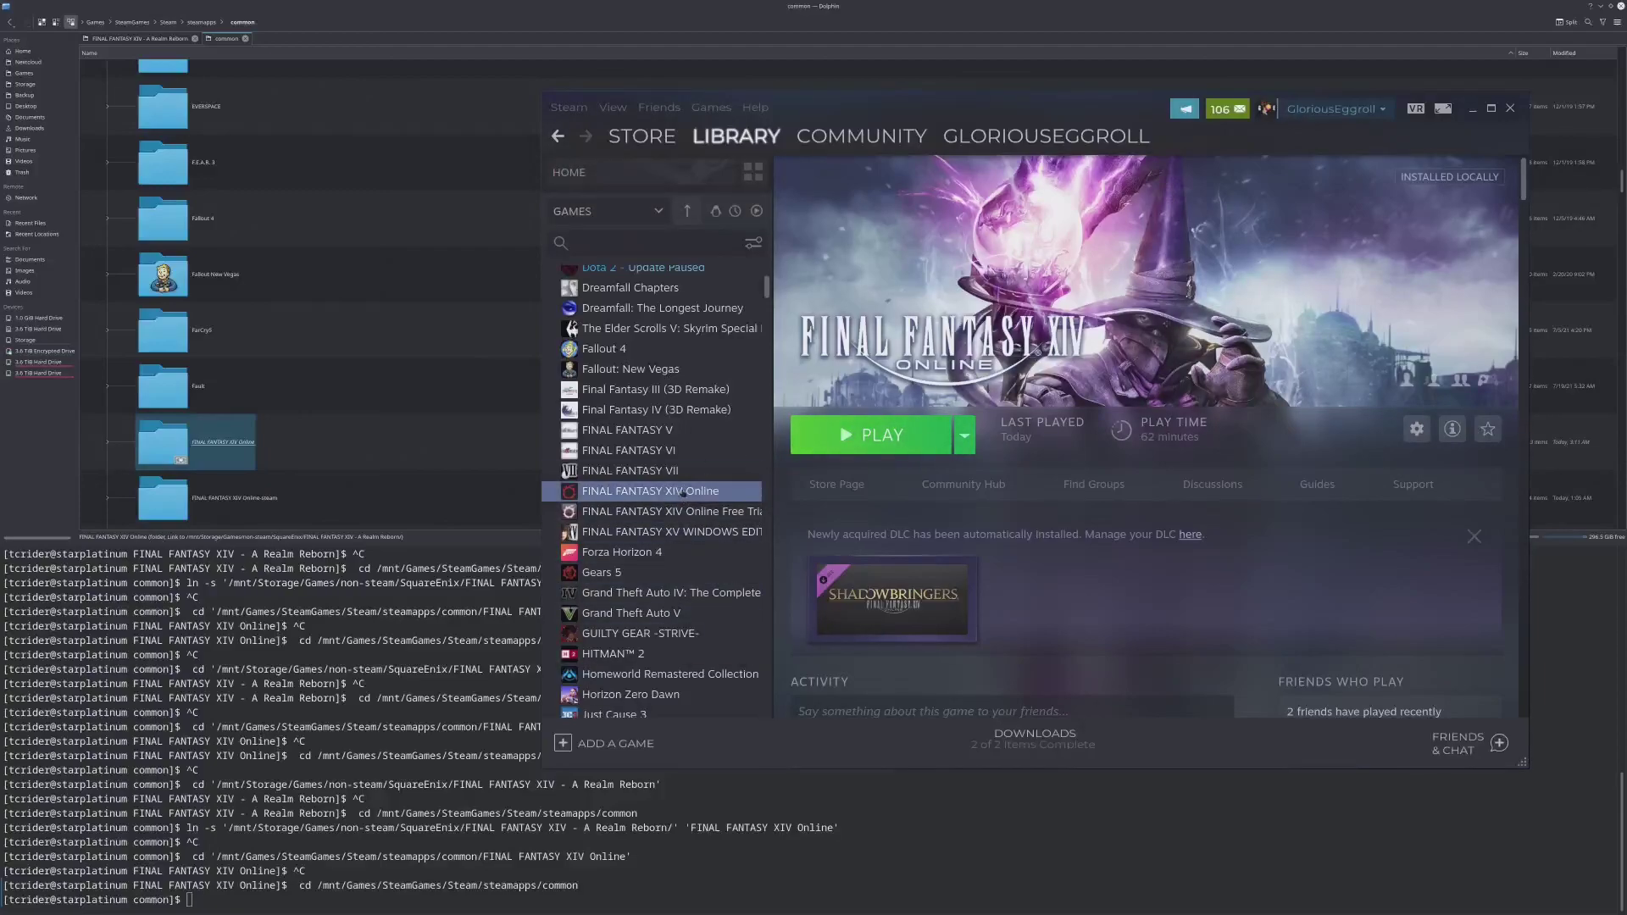